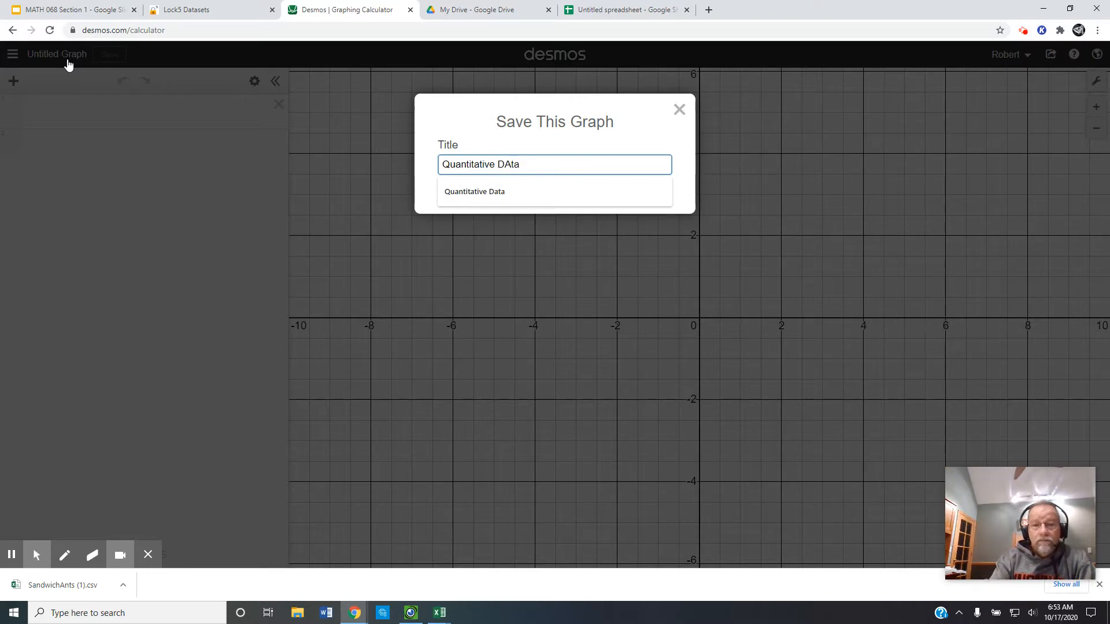
- Save the graph with the title Quantitative Data
{"action": "type", "text": "ta"}
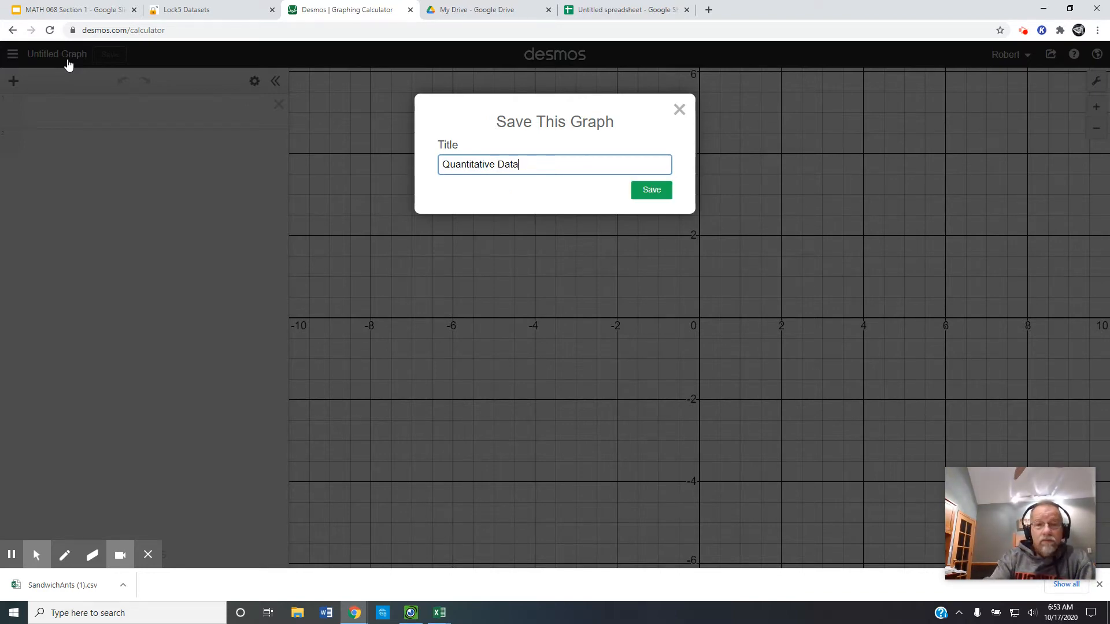
{"action": "key", "text": "Return"}
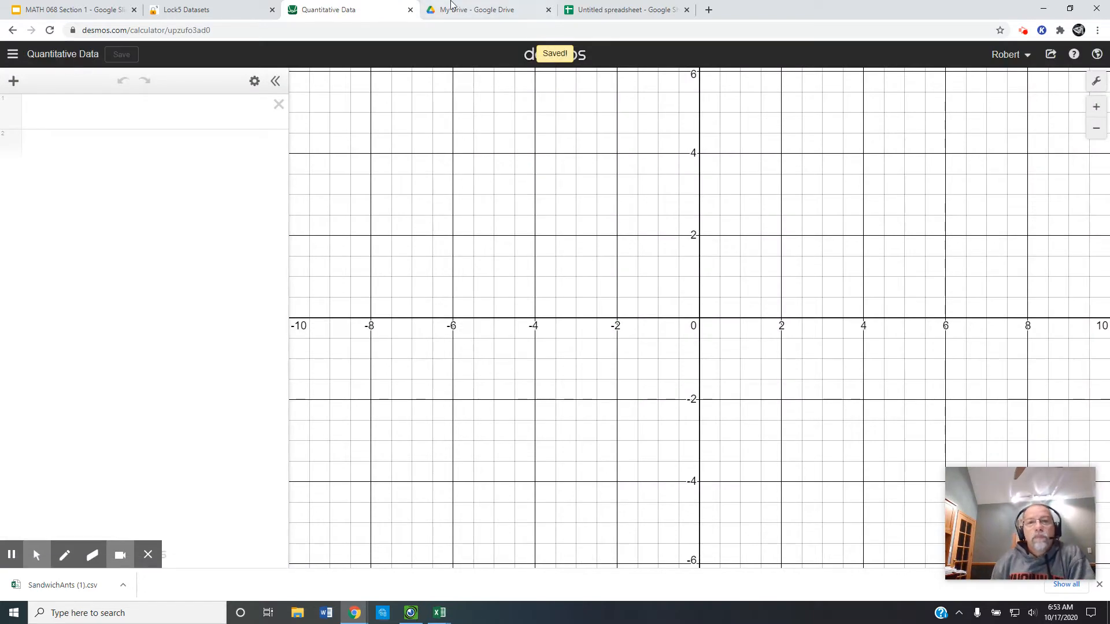
- On the Lock5 Datasets page, preview the HollywoodMovies text version and download the dataset as a CSV file
{"action": "left_click", "coordinate": [197, 14]}
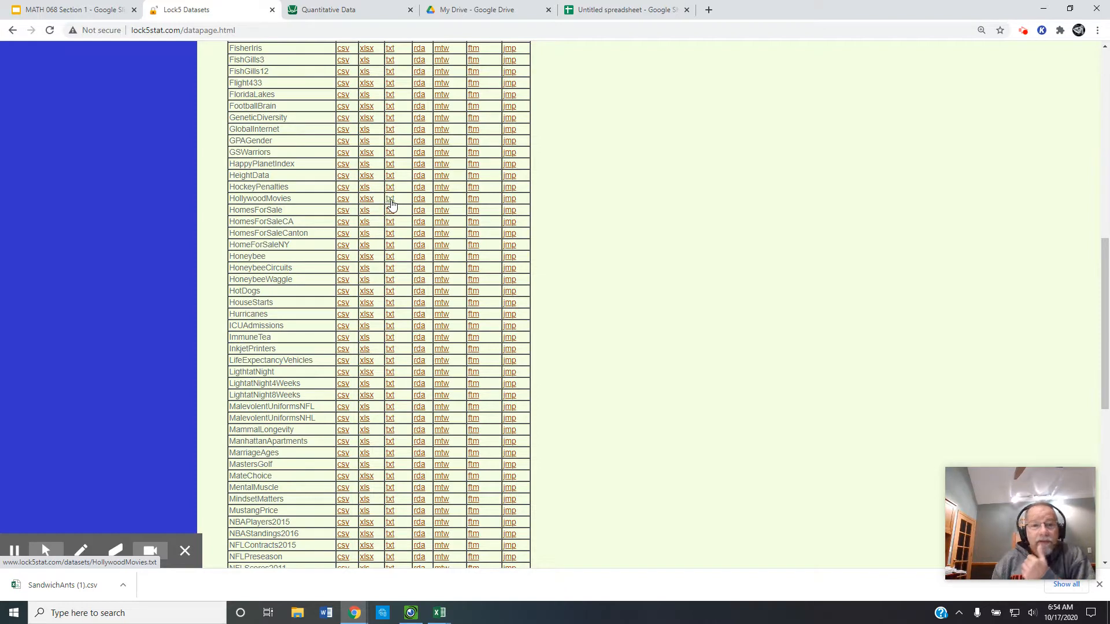
{"action": "left_click", "coordinate": [390, 199]}
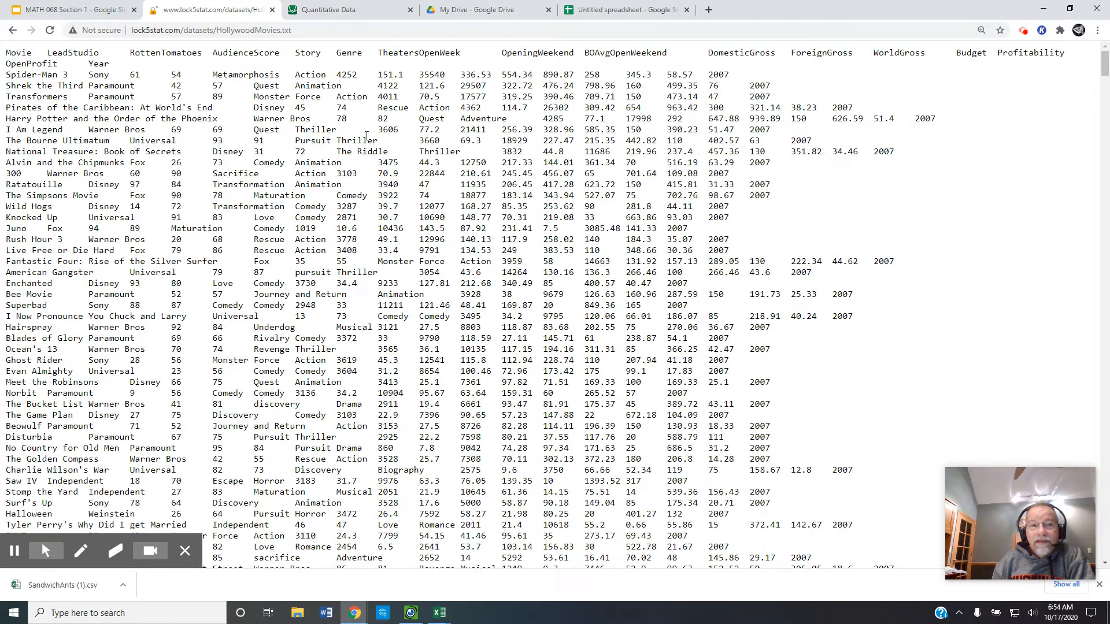
{"action": "left_click", "coordinate": [12, 30]}
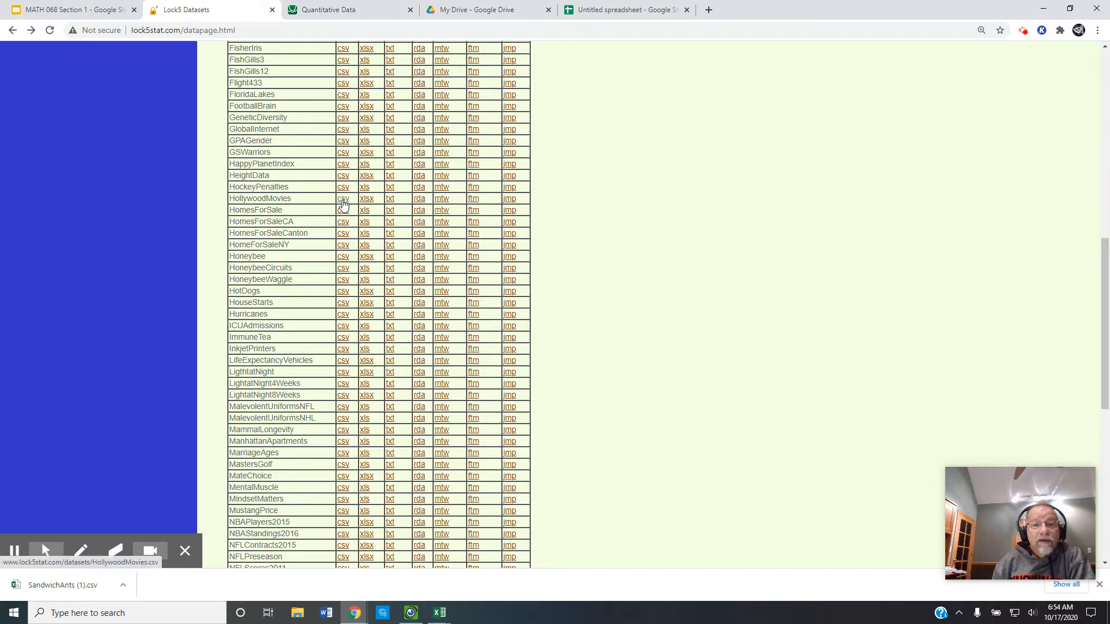
{"action": "left_click", "coordinate": [344, 202]}
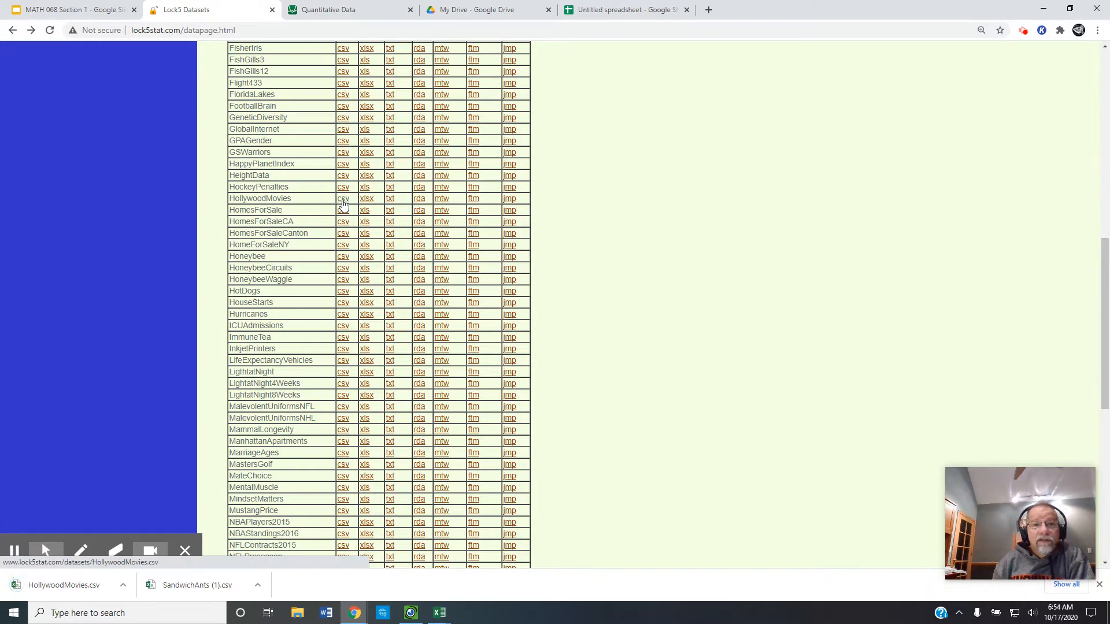
- In the untitled Google Sheets spreadsheet, import HollywoodMovies.csv from Downloads with Replace spreadsheet and automatic separator detection
{"action": "left_click", "coordinate": [597, 15]}
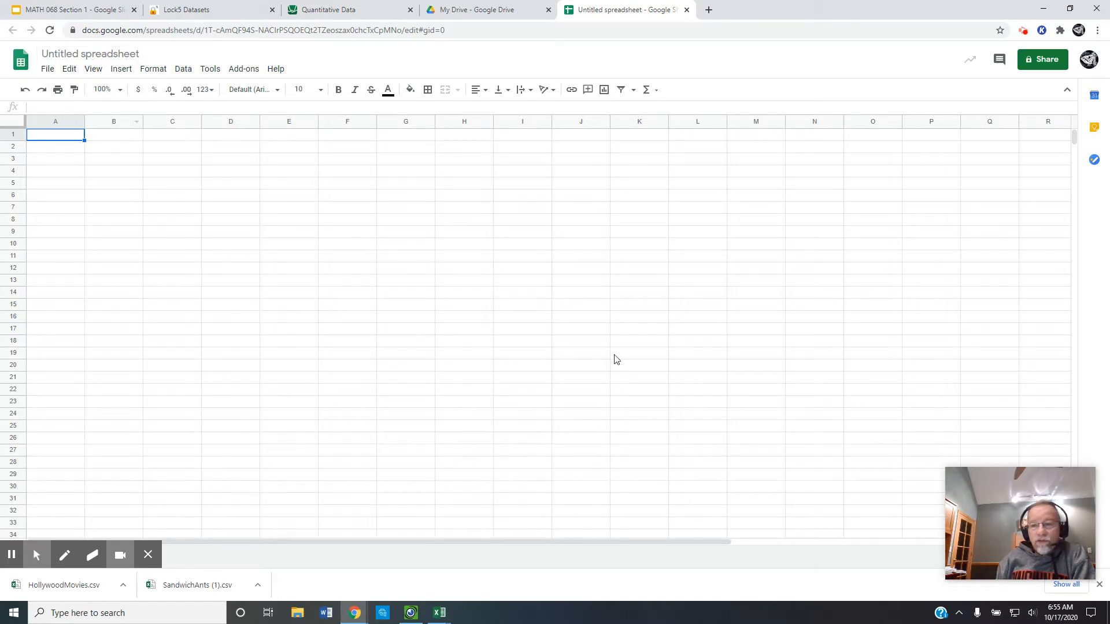
{"action": "left_click", "coordinate": [48, 69]}
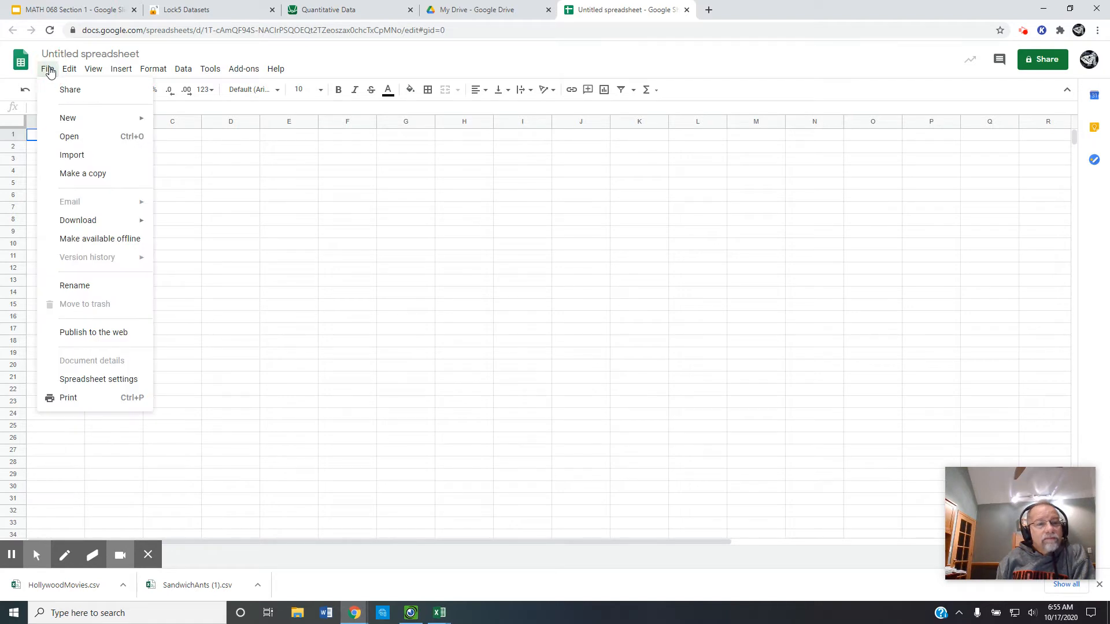
{"action": "left_click", "coordinate": [70, 157]}
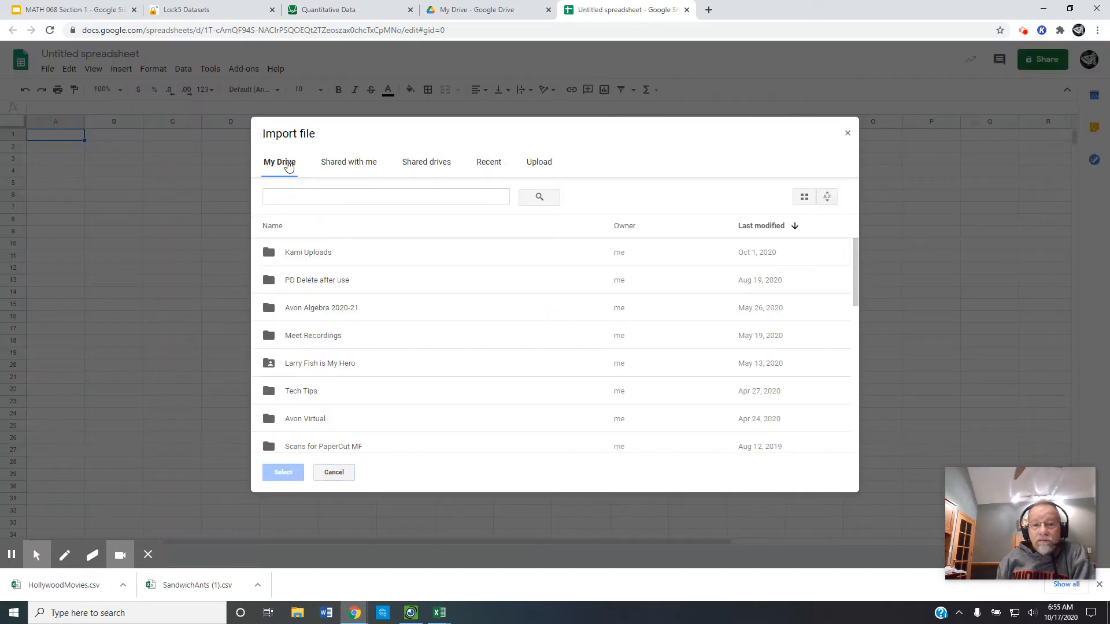
{"action": "left_click", "coordinate": [539, 164]}
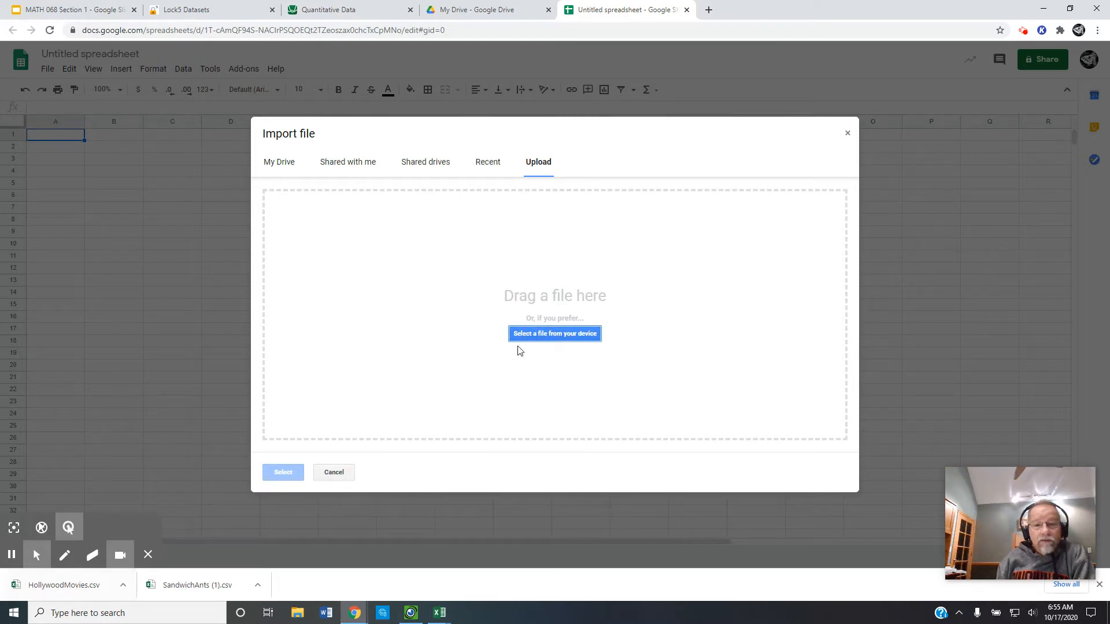
{"action": "left_click", "coordinate": [550, 334]}
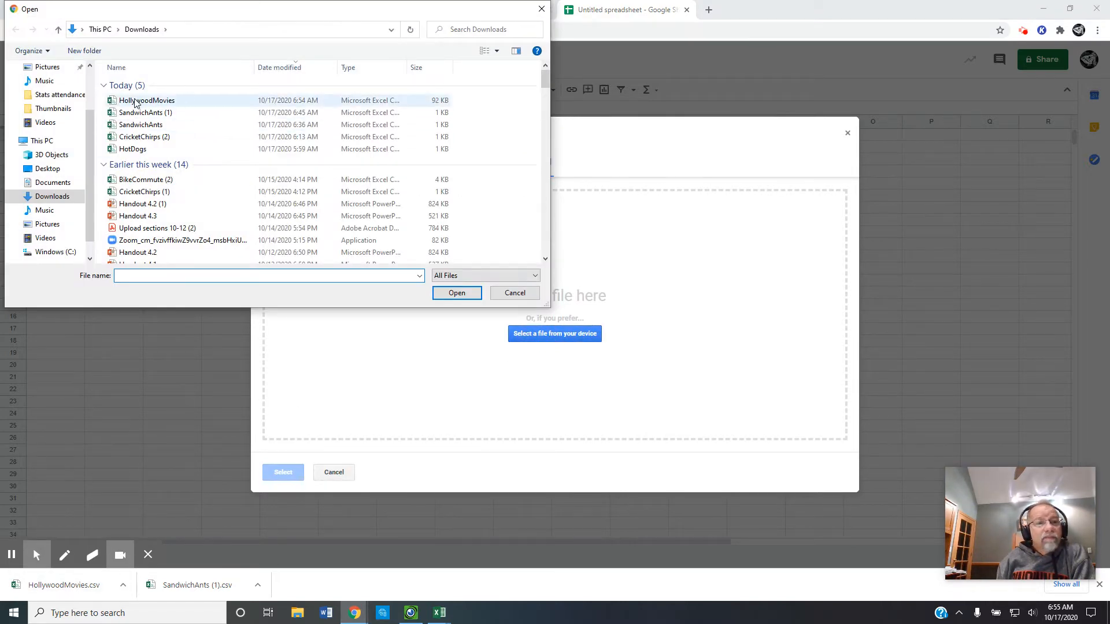
{"action": "left_click", "coordinate": [135, 102]}
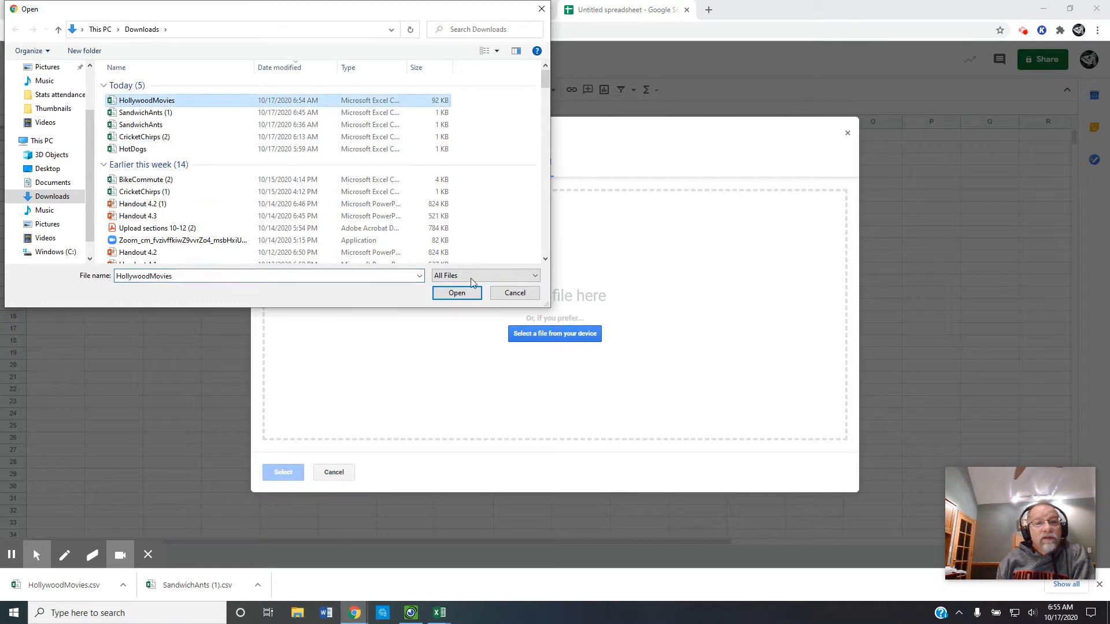
{"action": "left_click", "coordinate": [456, 293]}
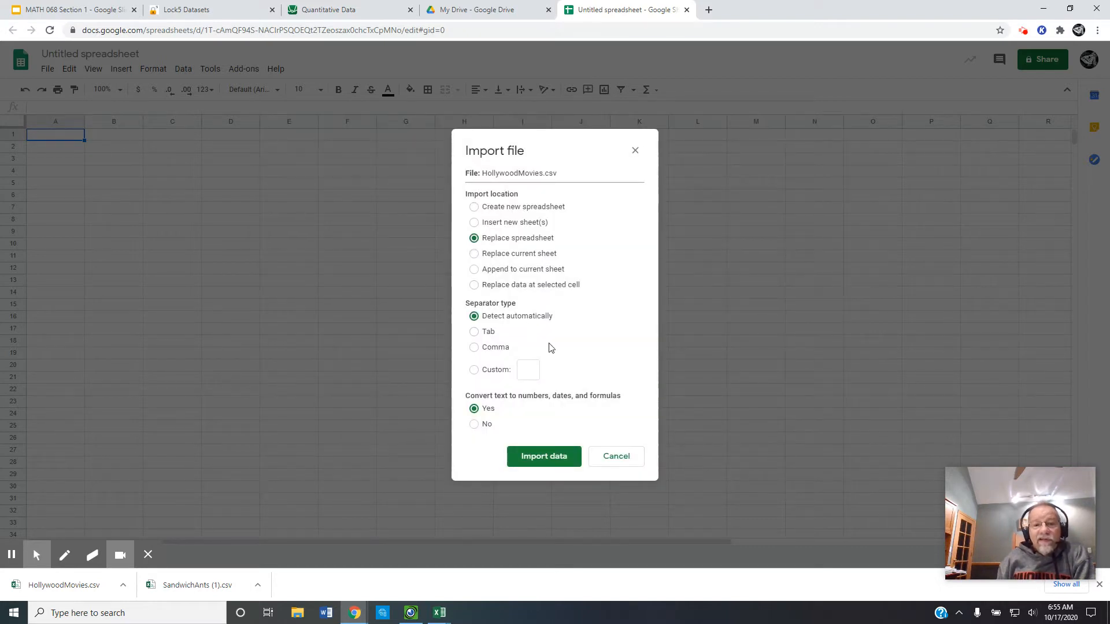
{"action": "left_click", "coordinate": [547, 457]}
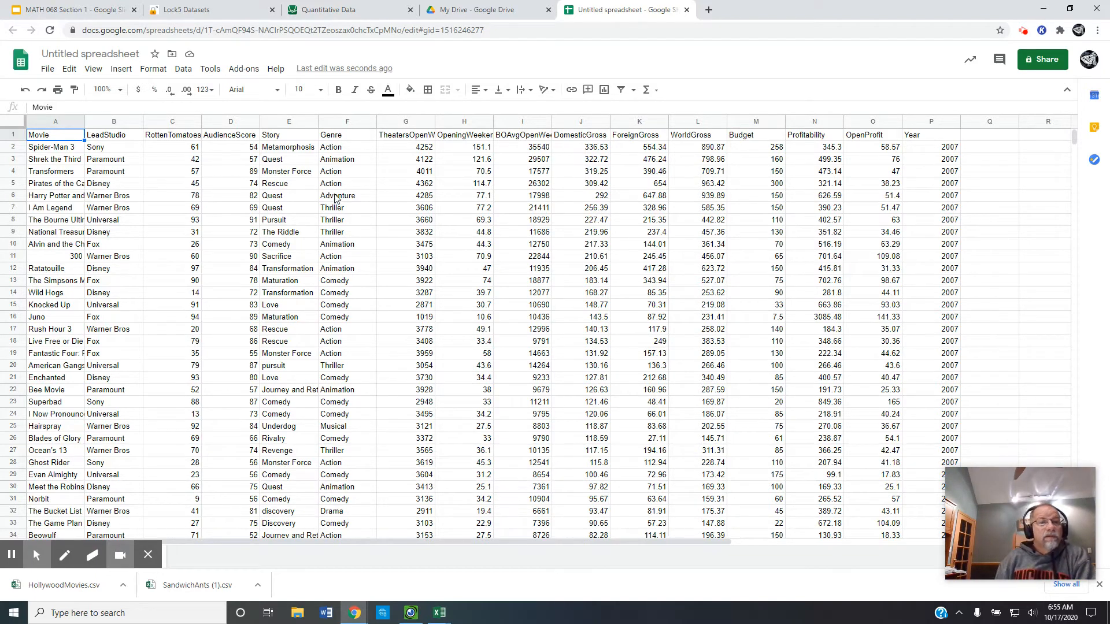
- Look through the imported movie rows and return to the start of the sheet
{"action": "scroll", "coordinate": [192, 388], "scroll_direction": "down", "scroll_amount": 3}
{"action": "scroll", "coordinate": [192, 387], "scroll_direction": "down", "scroll_amount": 7}
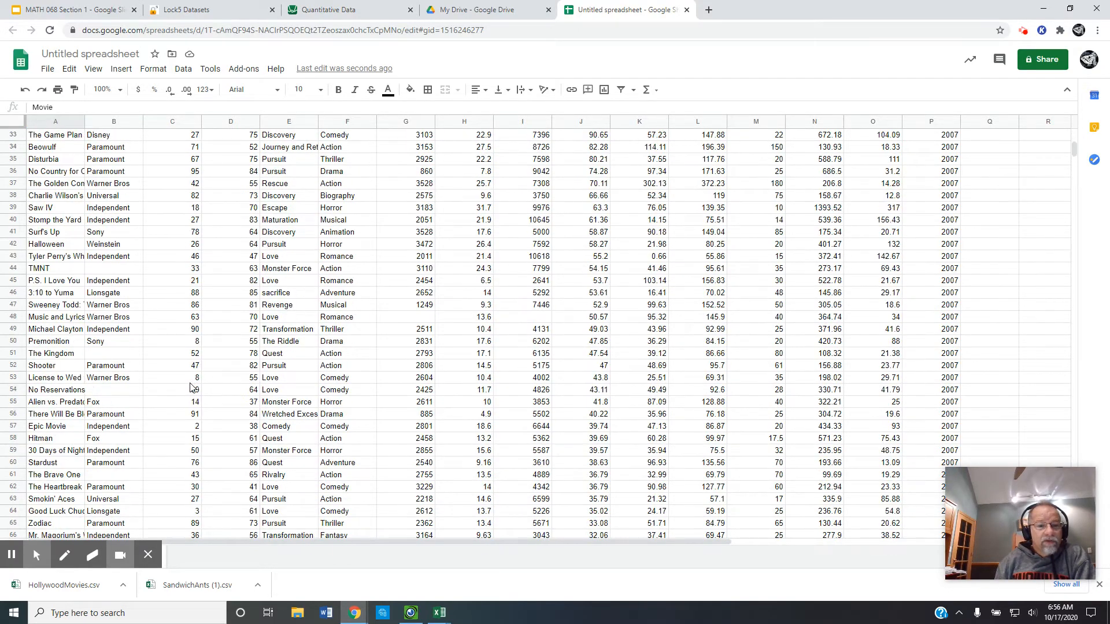
{"action": "scroll", "coordinate": [193, 387], "scroll_direction": "up", "scroll_amount": 4}
{"action": "scroll", "coordinate": [193, 387], "scroll_direction": "up", "scroll_amount": 6}
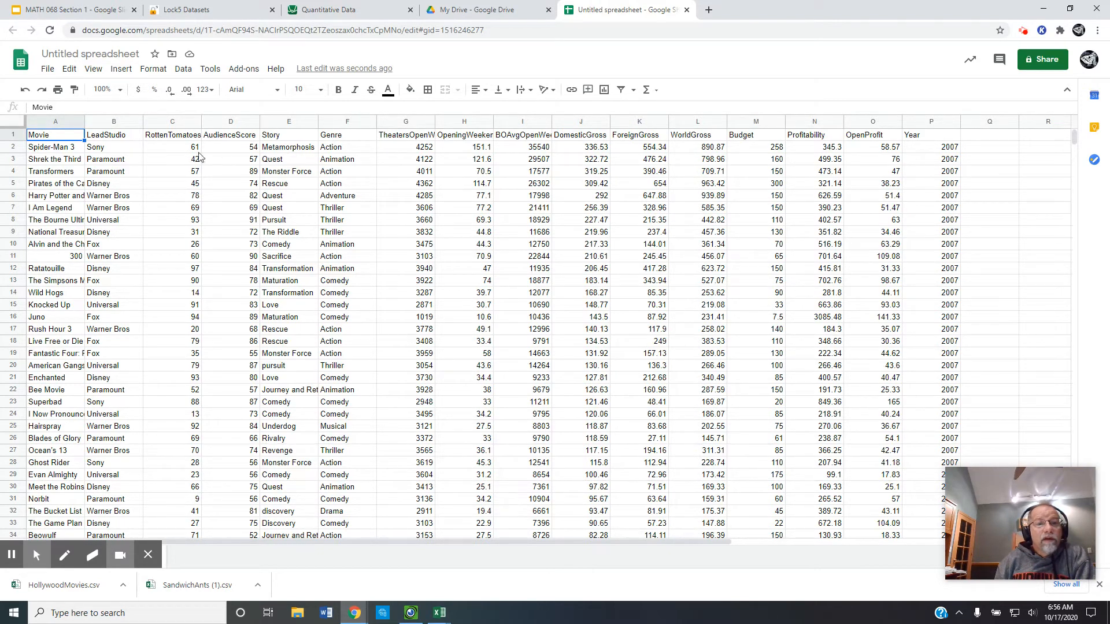
{"action": "left_click_drag", "start_coordinate": [184, 149], "coordinate": [190, 552]}
{"action": "left_click_drag", "start_coordinate": [194, 622], "coordinate": [193, 623]}
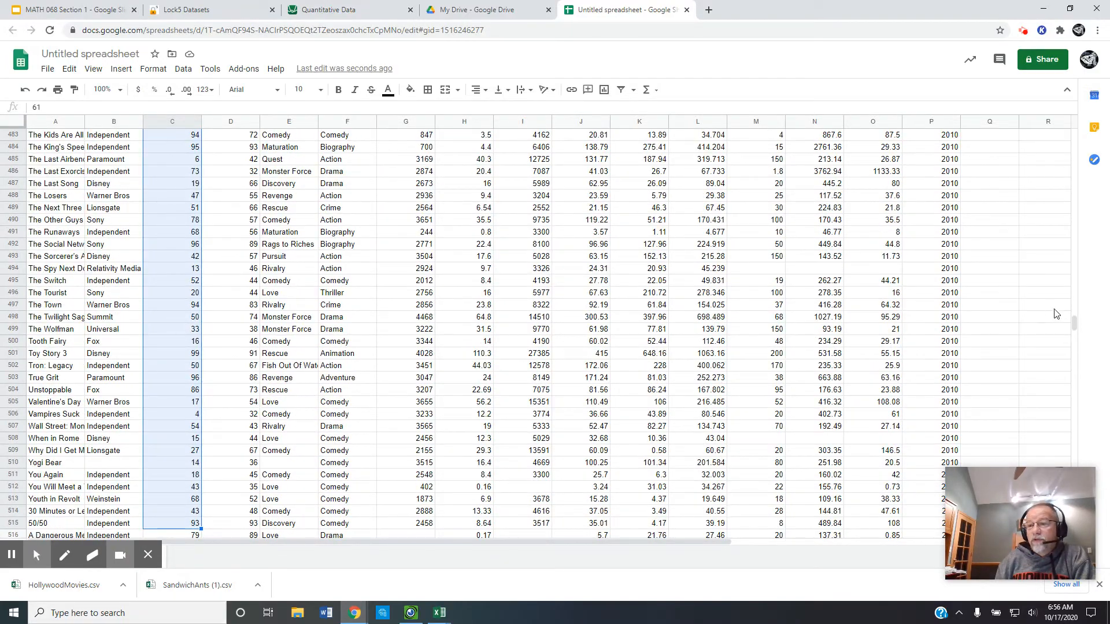
{"action": "scroll", "coordinate": [1069, 324], "scroll_direction": "up", "scroll_amount": 20}
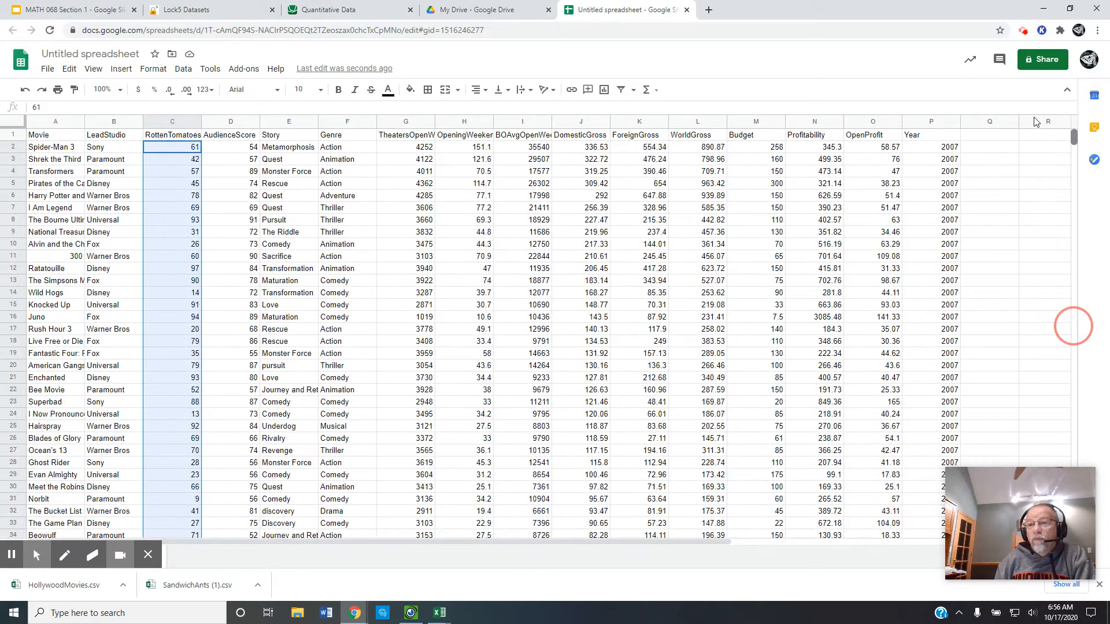
{"action": "left_click", "coordinate": [119, 162]}
- Delete the header row containing the variable names from the movie sheet
{"action": "left_click", "coordinate": [12, 135]}
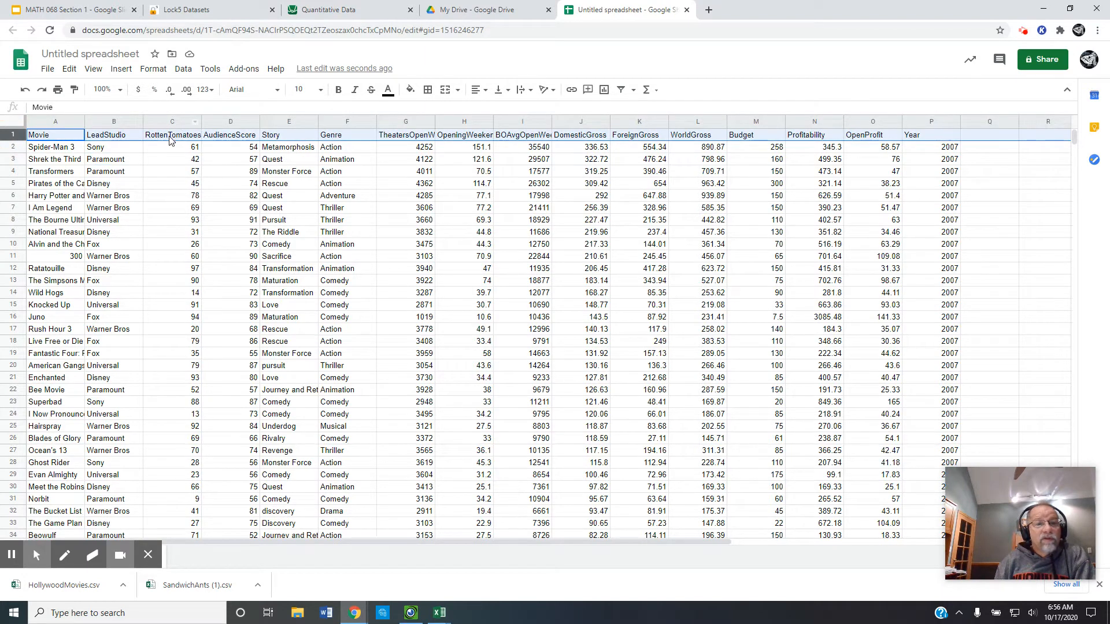
{"action": "right_click", "coordinate": [11, 135]}
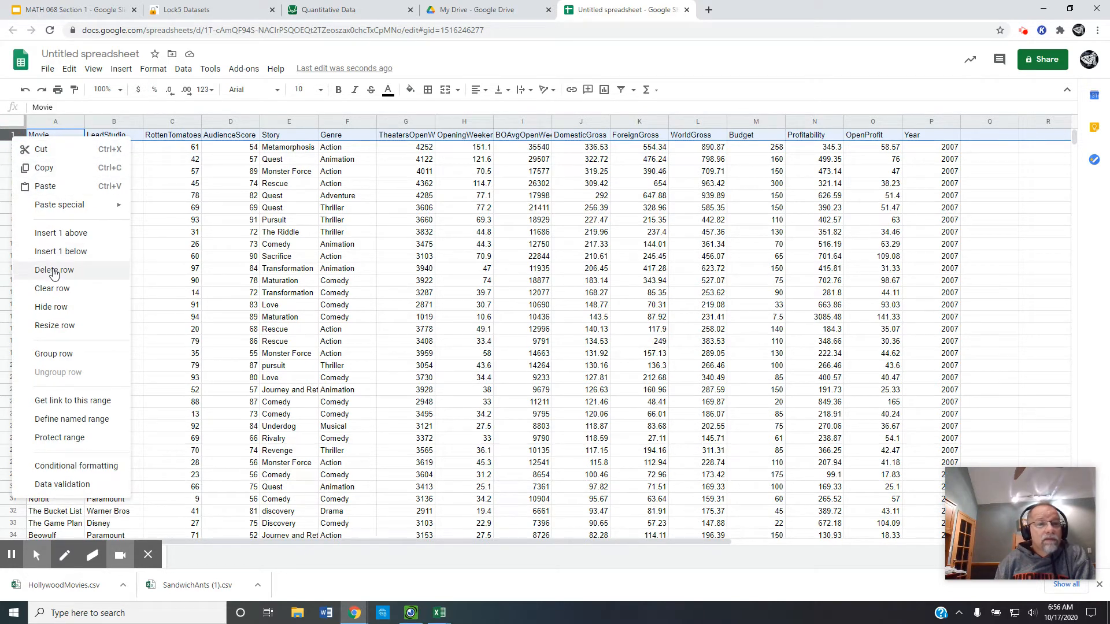
{"action": "left_click", "coordinate": [23, 270]}
- Copy the Rotten Tomatoes scores in column C and paste them into the first Desmos expression as list t
{"action": "left_click", "coordinate": [171, 120]}
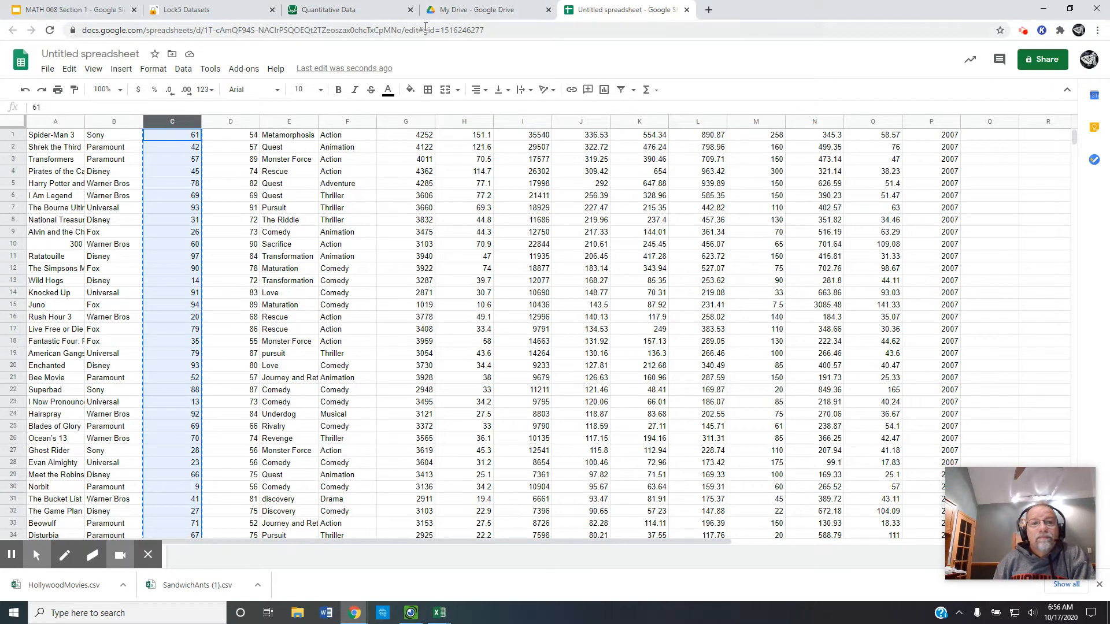
{"action": "left_click", "coordinate": [362, 14]}
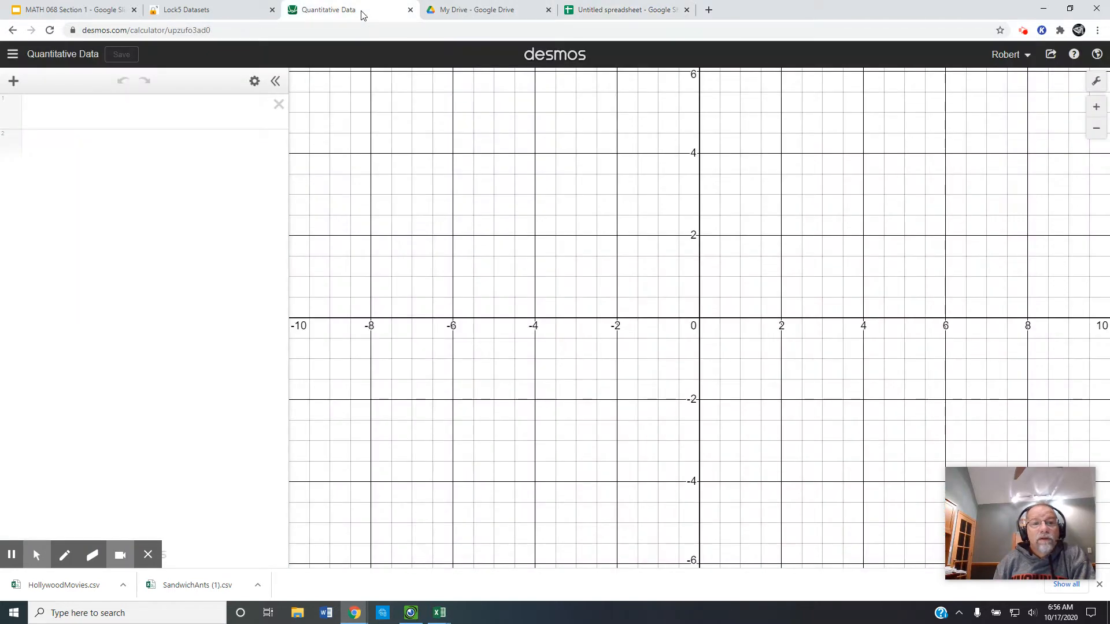
{"action": "left_click", "coordinate": [155, 108]}
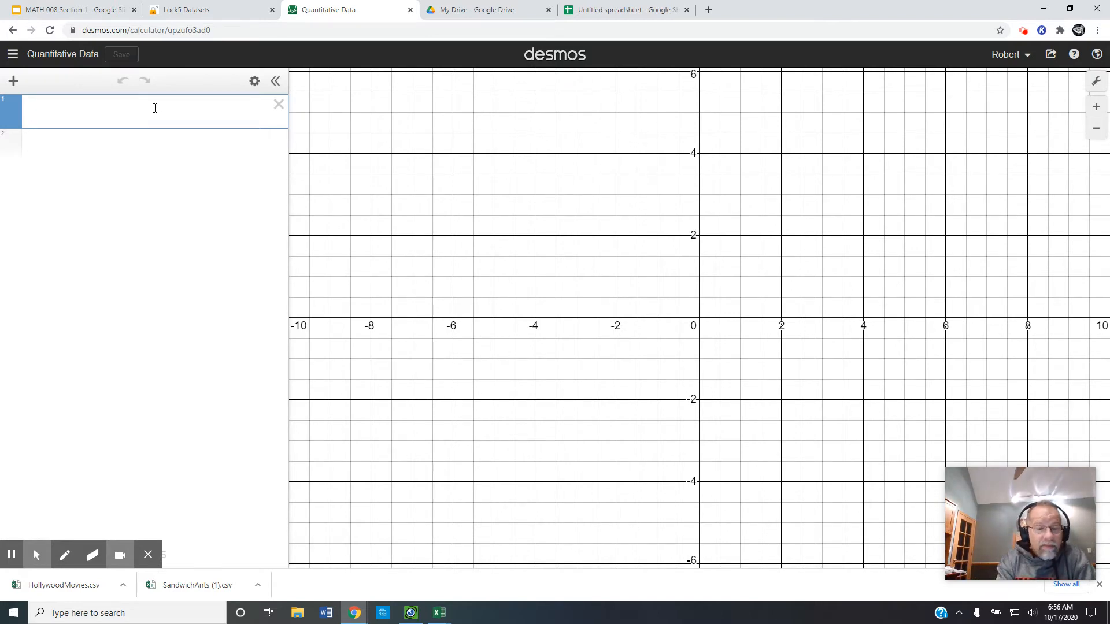
{"action": "type", "text": "f"}
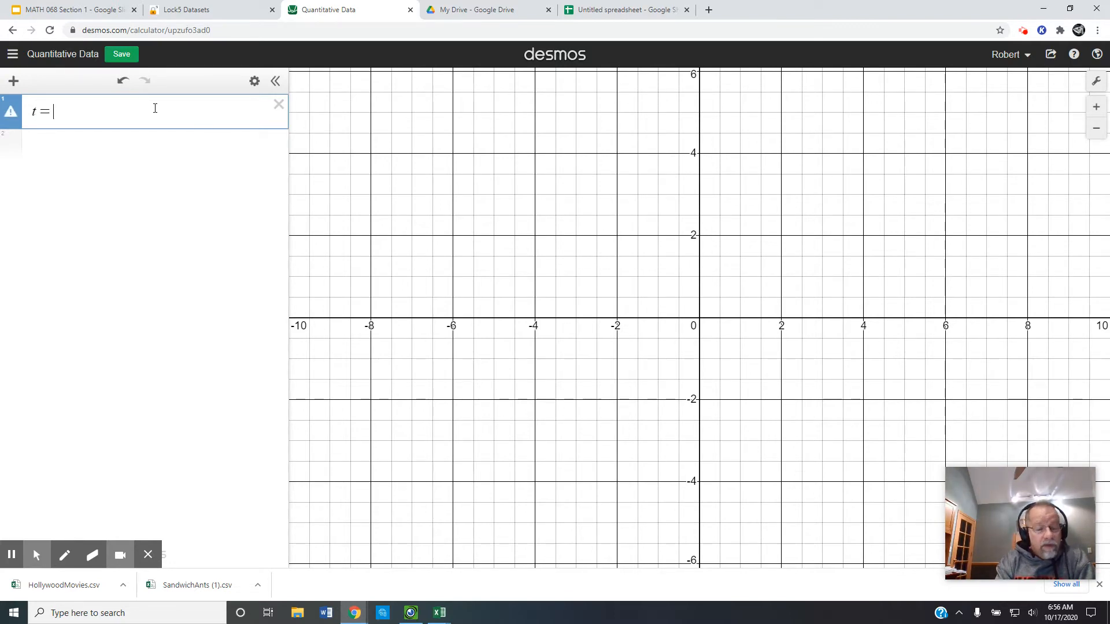
{"action": "type", "text": "="}
{"action": "key", "text": "ctrl+v"}
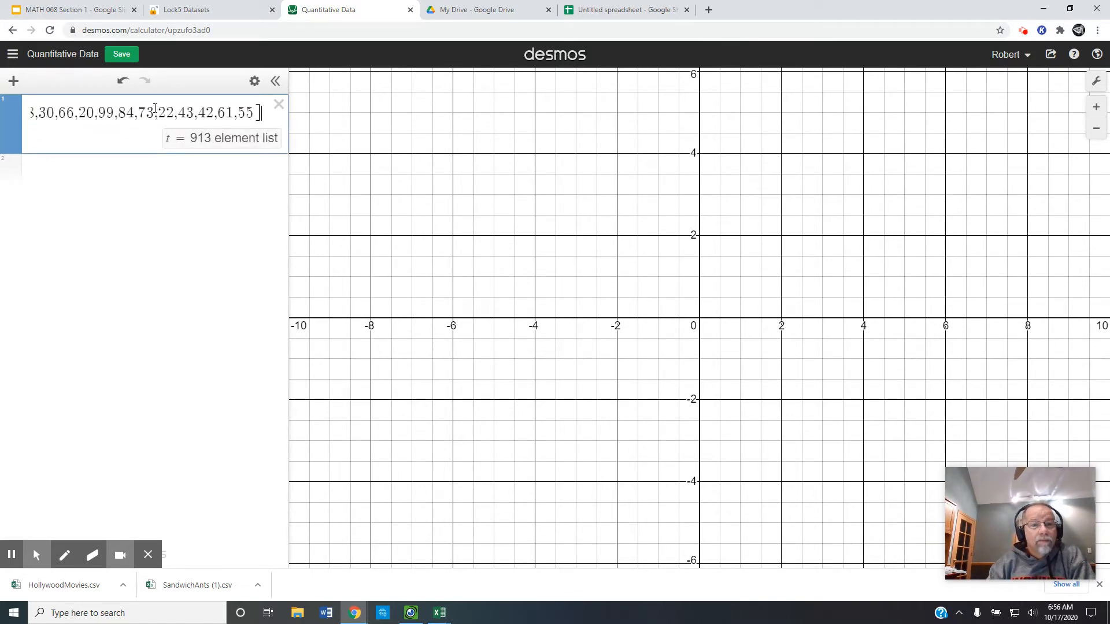
{"action": "key", "text": "Return"}
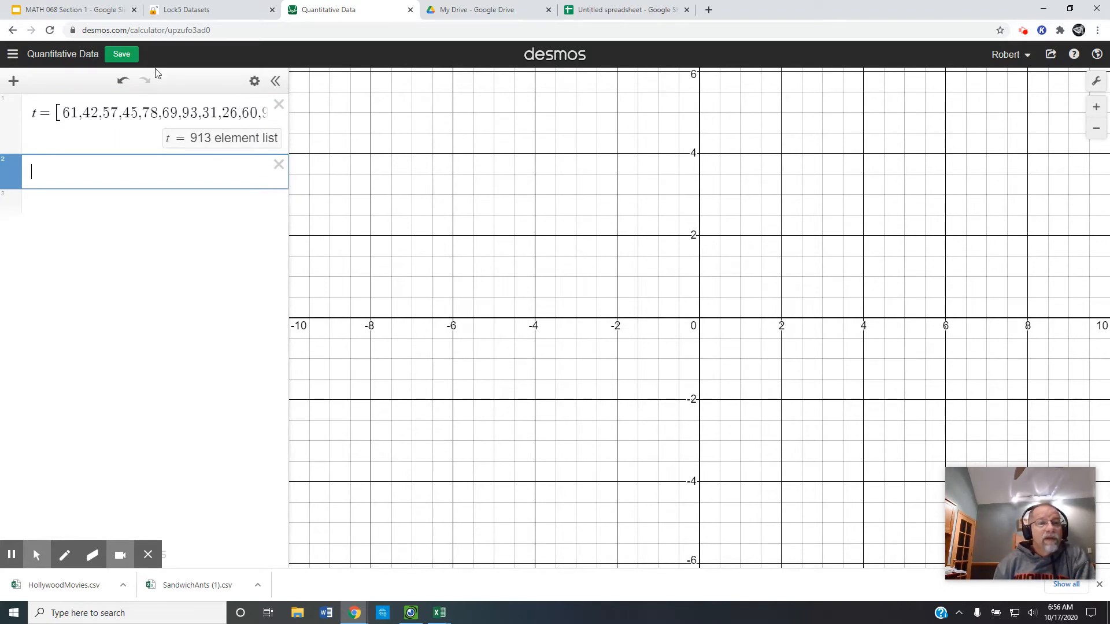
- Copy the audience scores in column D of the spreadsheet and paste them into the second Desmos expression as list a
{"action": "left_click", "coordinate": [613, 16]}
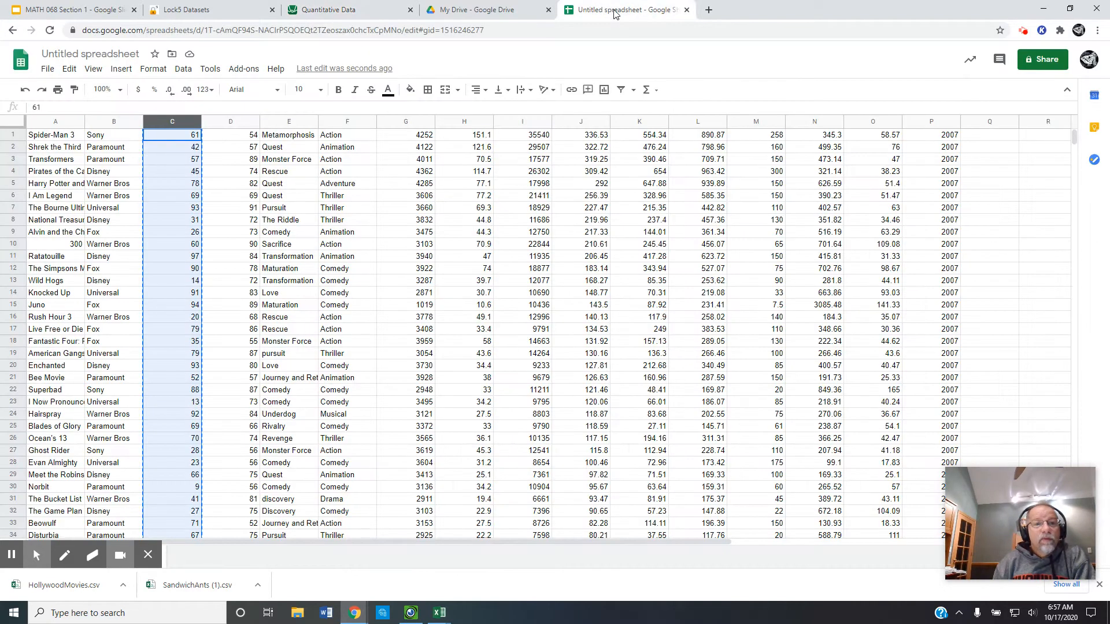
{"action": "left_click", "coordinate": [234, 122]}
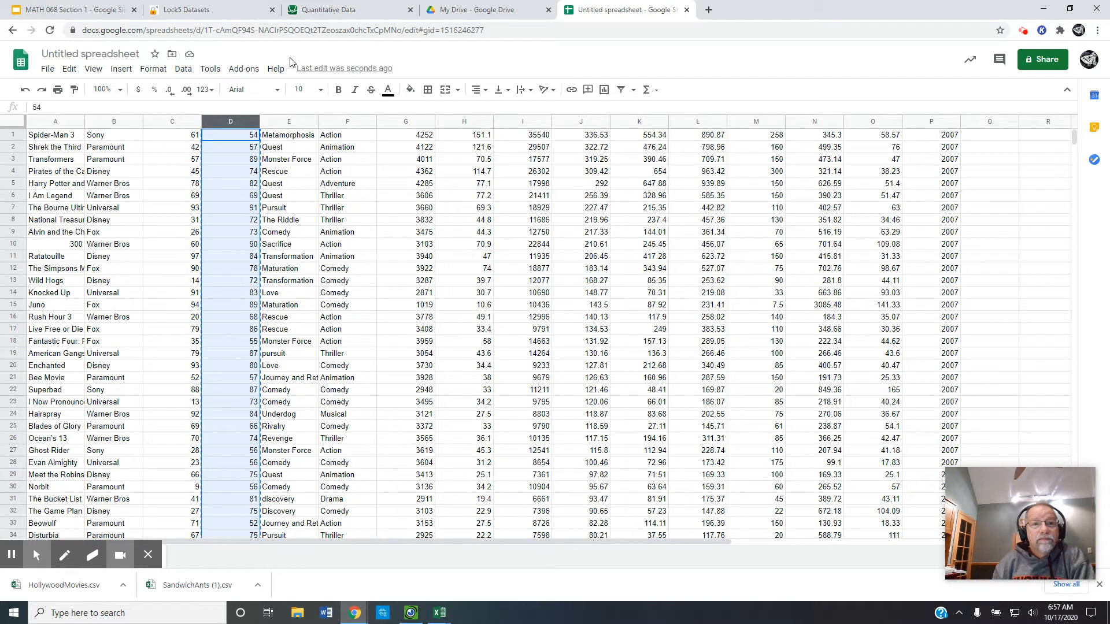
{"action": "left_click", "coordinate": [341, 10]}
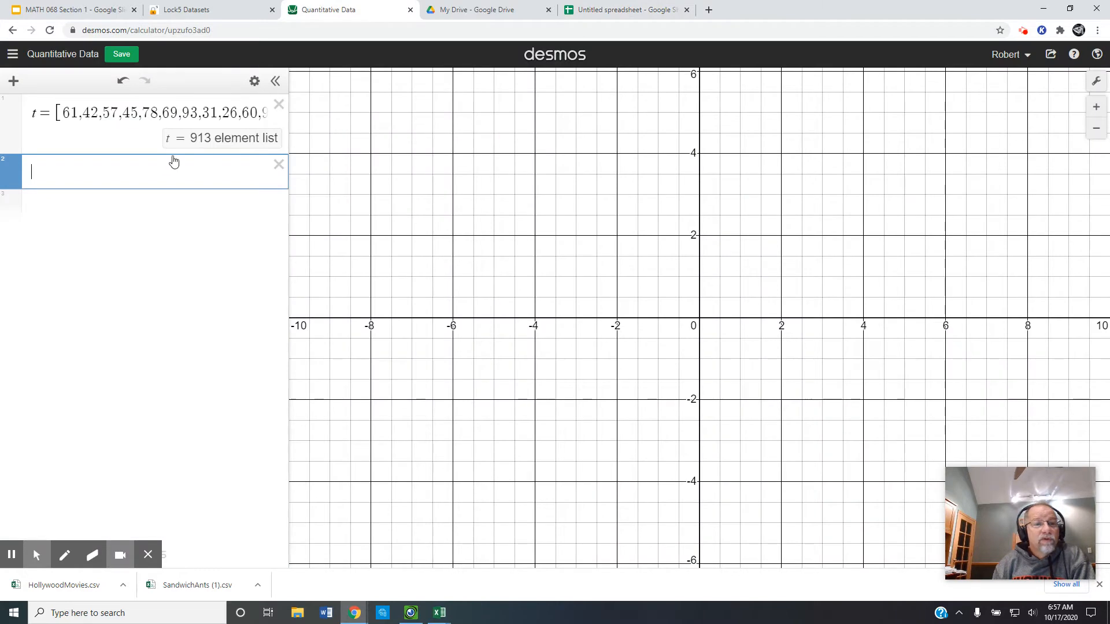
{"action": "left_click", "coordinate": [138, 170]}
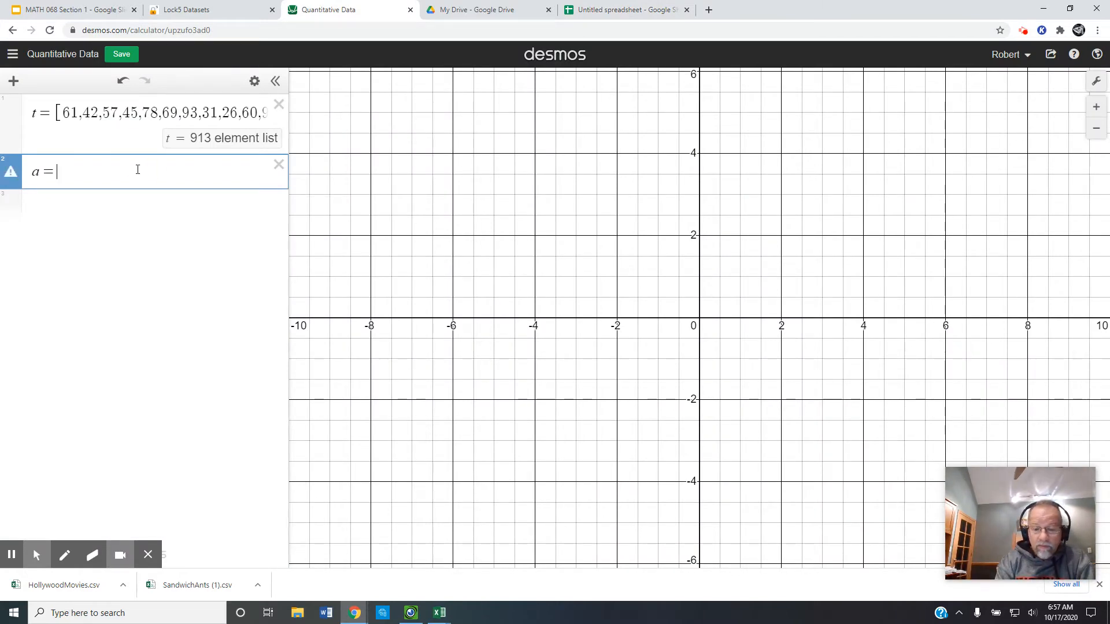
{"action": "key", "text": "ctrl+v"}
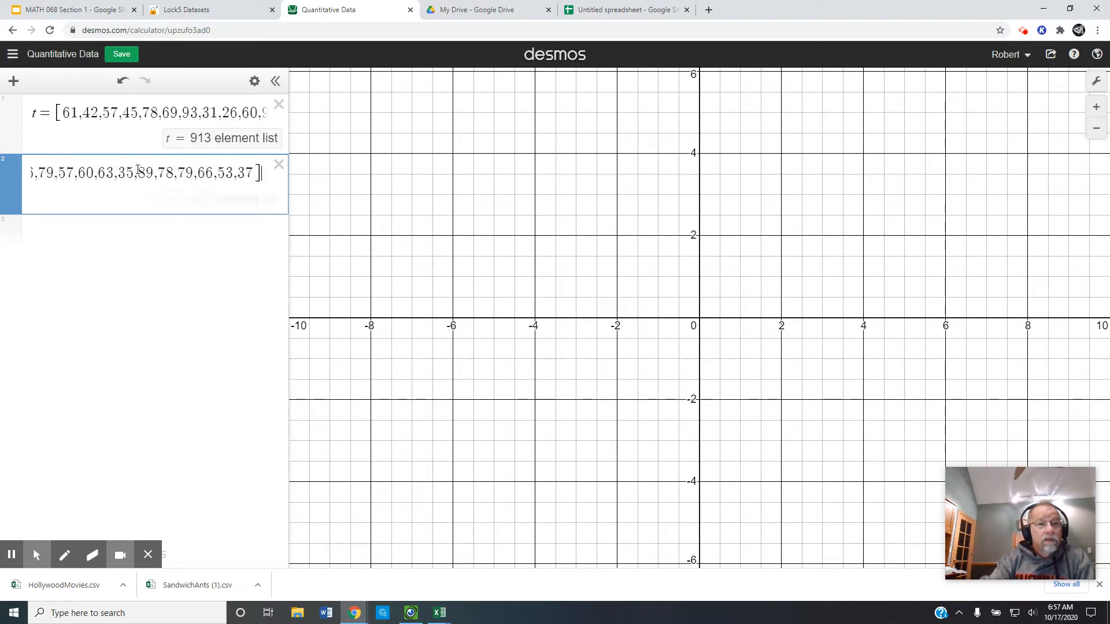
{"action": "key", "text": "Return"}
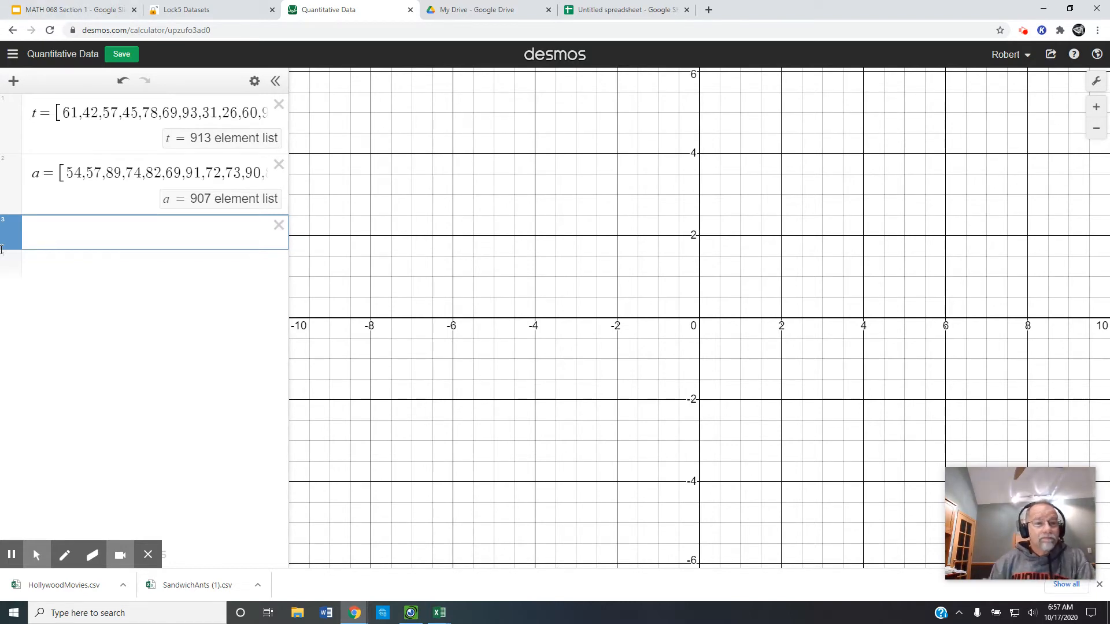
- Calculate the mean of list t in the third expression with mean(t)
{"action": "type", "text": "eman"}
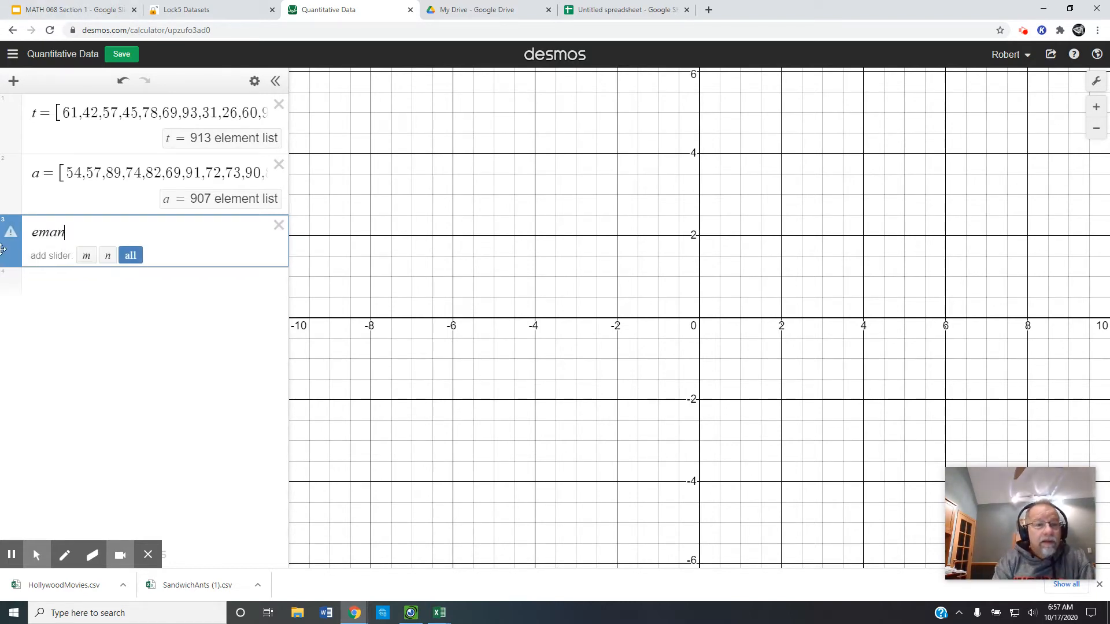
{"action": "key", "text": "BackSpace"}
{"action": "key", "text": "BackSpace"}
{"action": "key", "text": "BackSpace"}
{"action": "key", "text": "BackSpace"}
{"action": "type", "text": "mean"}
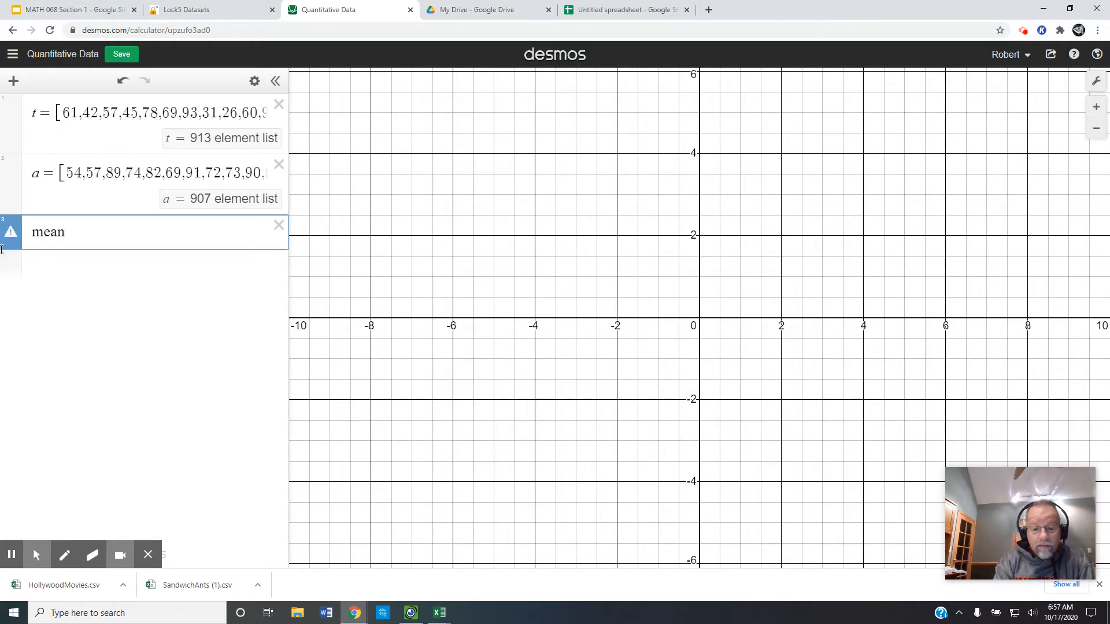
{"action": "type", "text": "(t"}
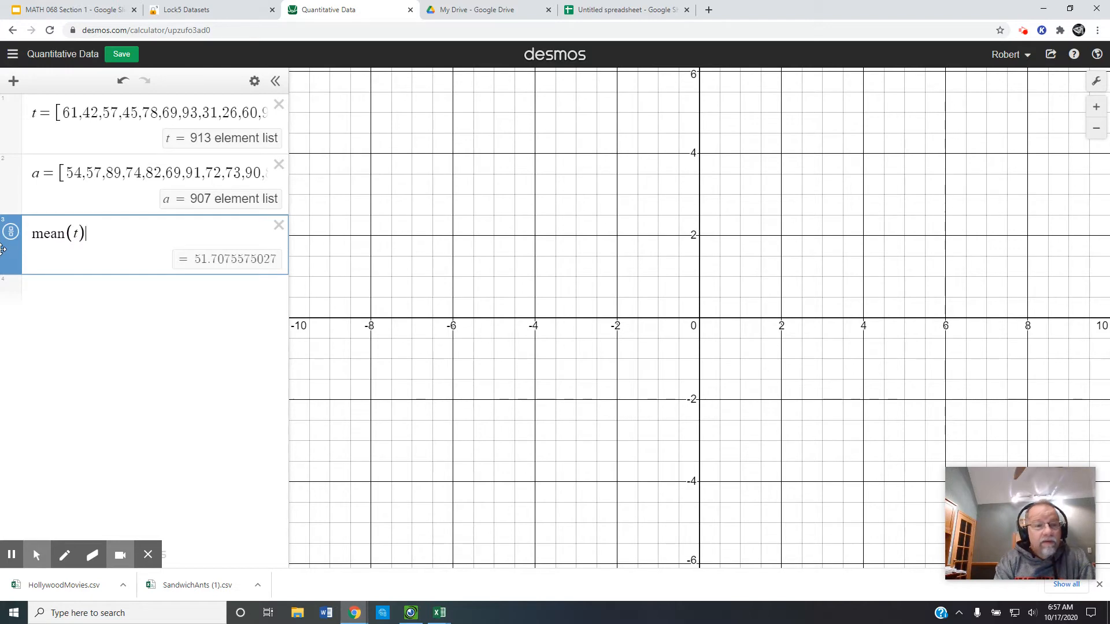
- Calculate the mean of list a in the fourth expression with mean(a)
{"action": "key", "text": "Return"}
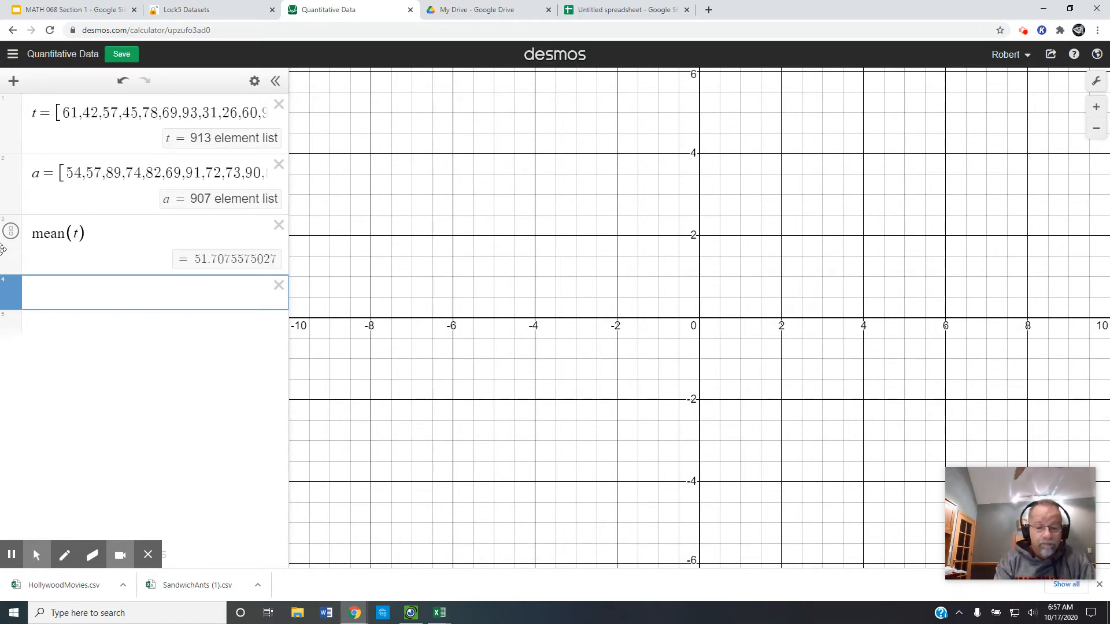
{"action": "type", "text": "mean"}
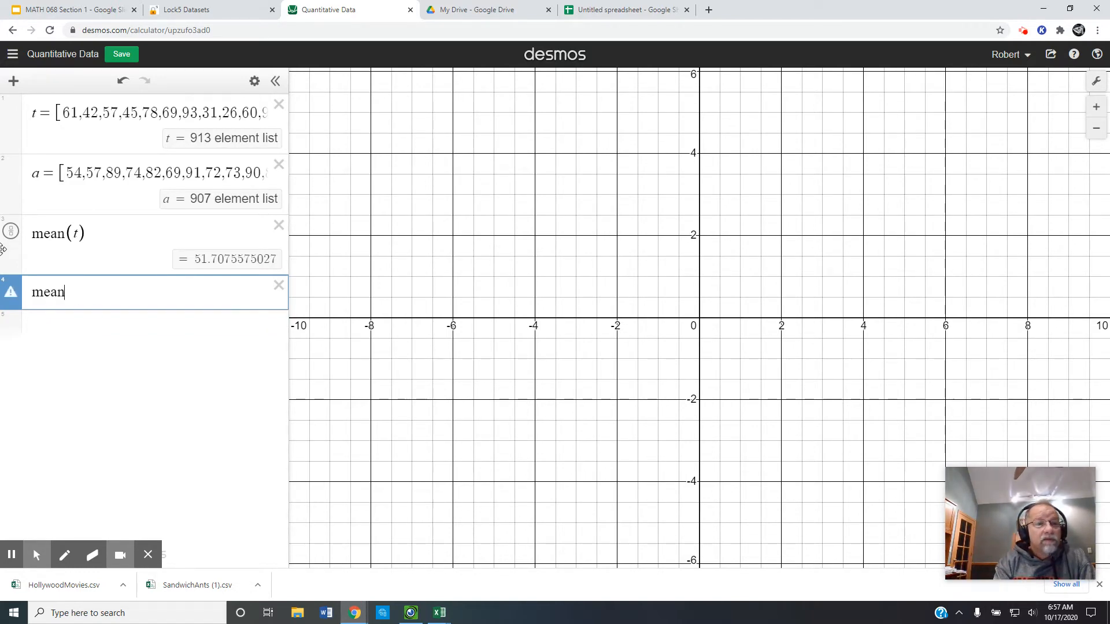
{"action": "type", "text": "(a"}
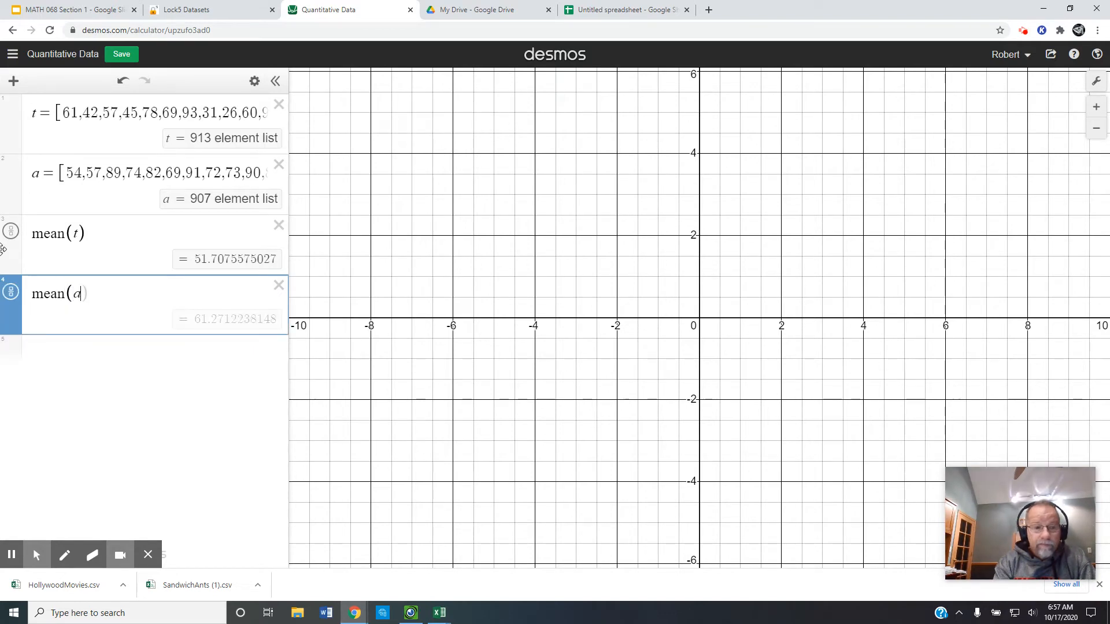
{"action": "key", "text": "Return"}
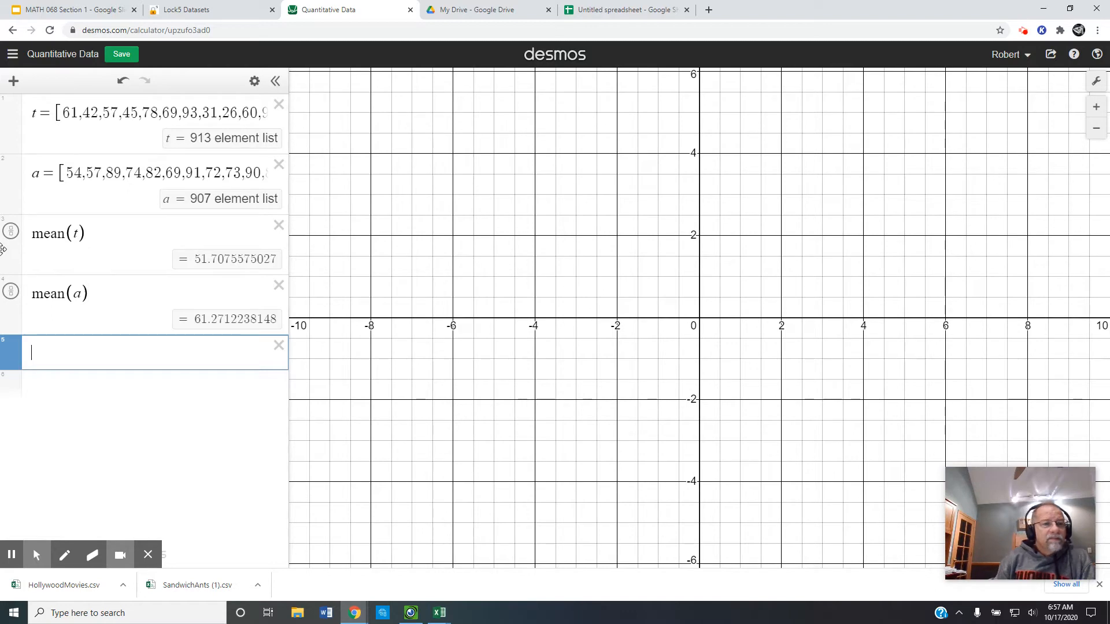
- Add a folder below the mean calculations and name it Data
{"action": "left_click", "coordinate": [16, 82]}
{"action": "left_click", "coordinate": [40, 186]}
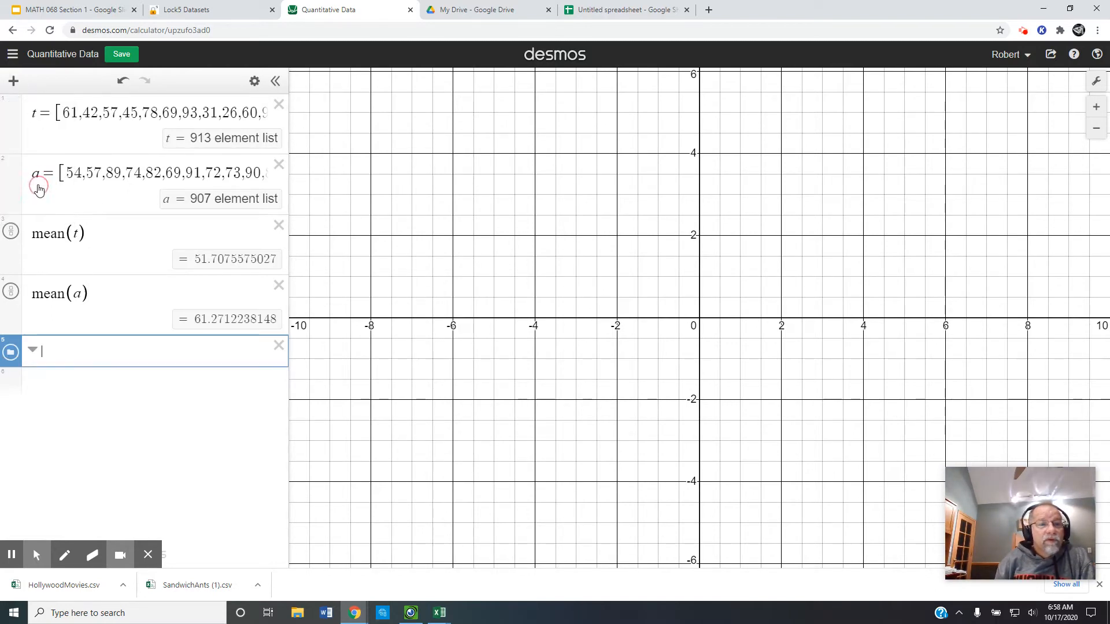
{"action": "type", "text": "Data"}
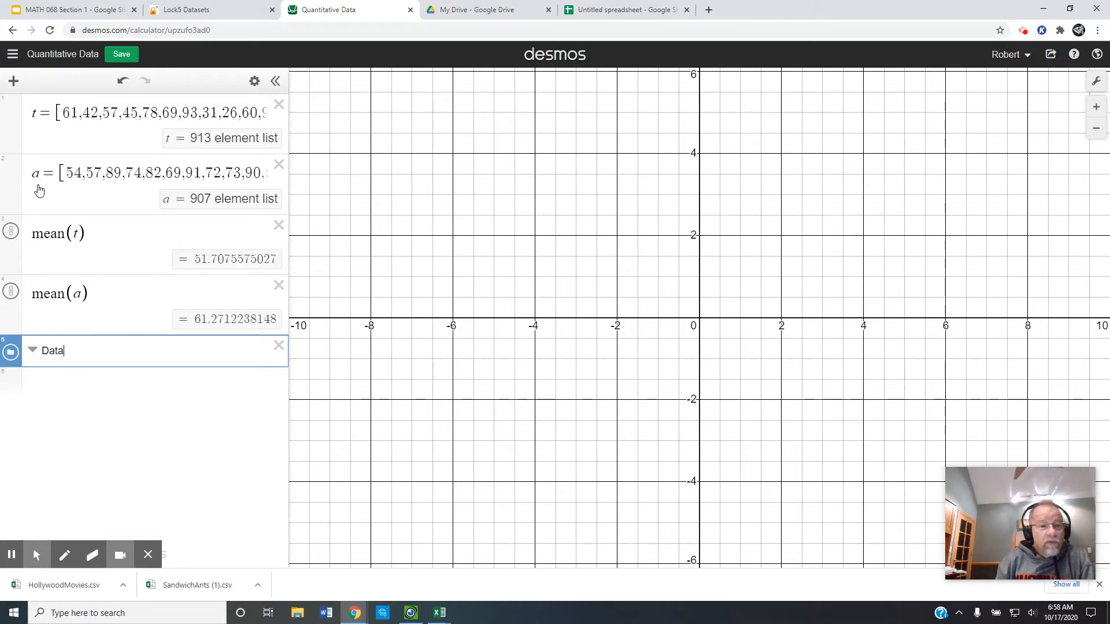
- Move lists t and a and both mean calculations into the Data folder, and check its contents by collapsing and expanding it
{"action": "left_click_drag", "start_coordinate": [16, 107], "coordinate": [17, 301]}
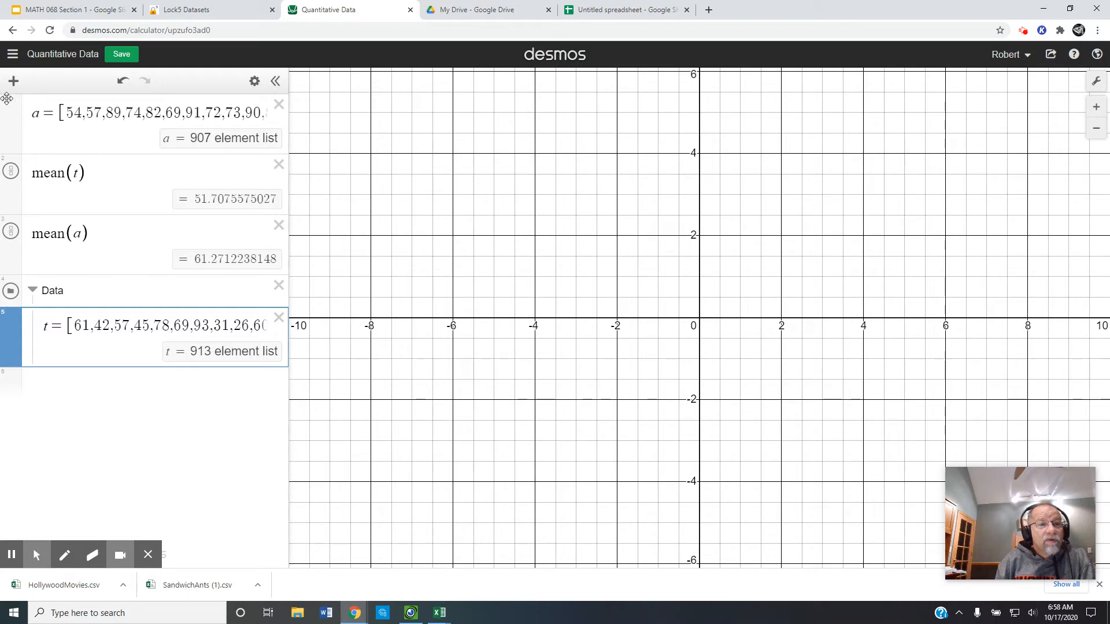
{"action": "left_click_drag", "start_coordinate": [11, 107], "coordinate": [17, 267]}
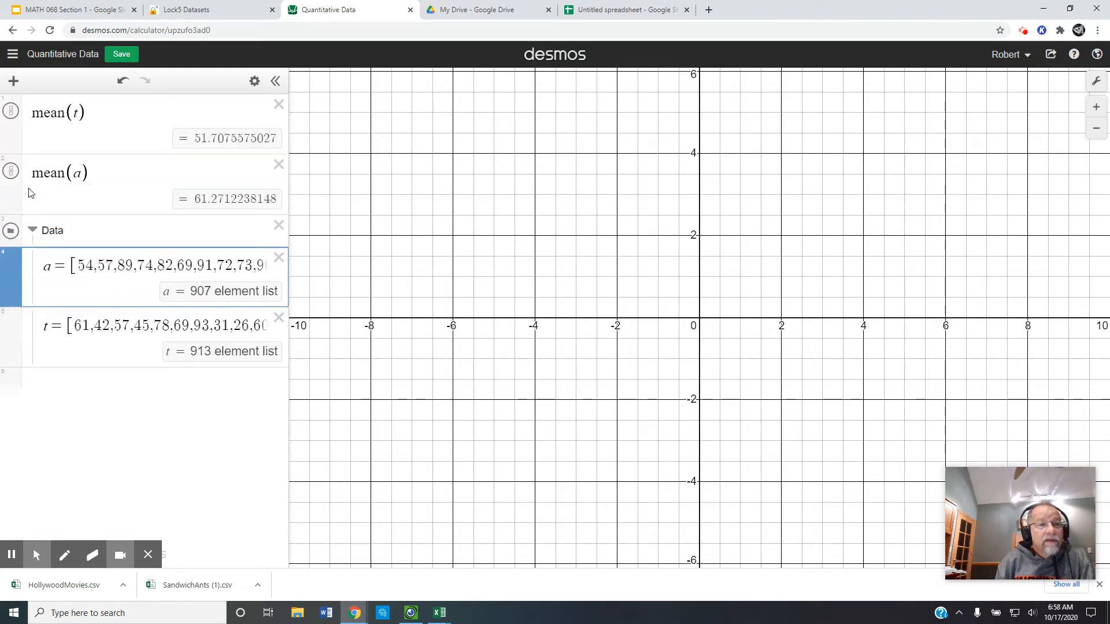
{"action": "left_click_drag", "start_coordinate": [11, 110], "coordinate": [20, 169]}
{"action": "left_click_drag", "start_coordinate": [20, 104], "coordinate": [19, 145]}
{"action": "left_click", "coordinate": [32, 111]}
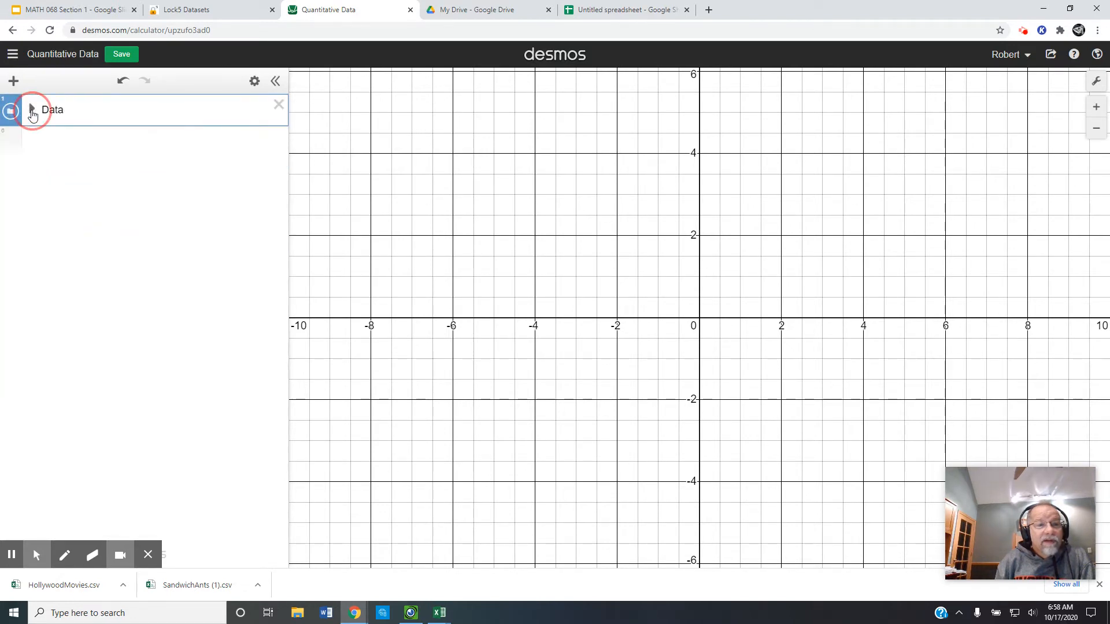
{"action": "left_click", "coordinate": [32, 111]}
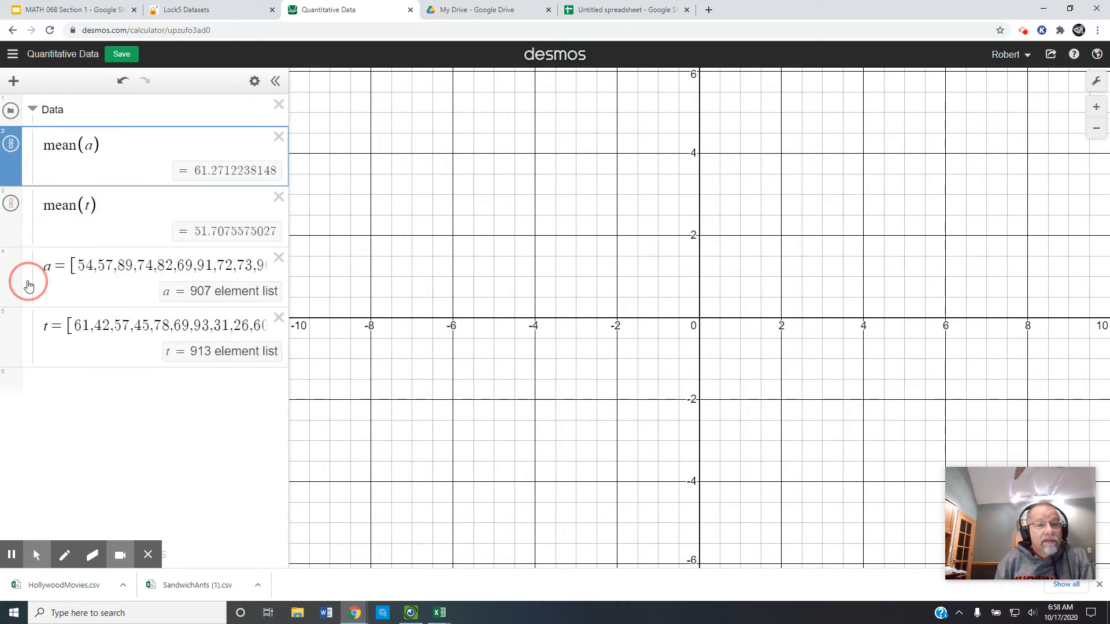
- Reorder the Data folder so mean(a) sits directly below list a and mean(t) directly below list t
{"action": "left_click_drag", "start_coordinate": [23, 149], "coordinate": [30, 334]}
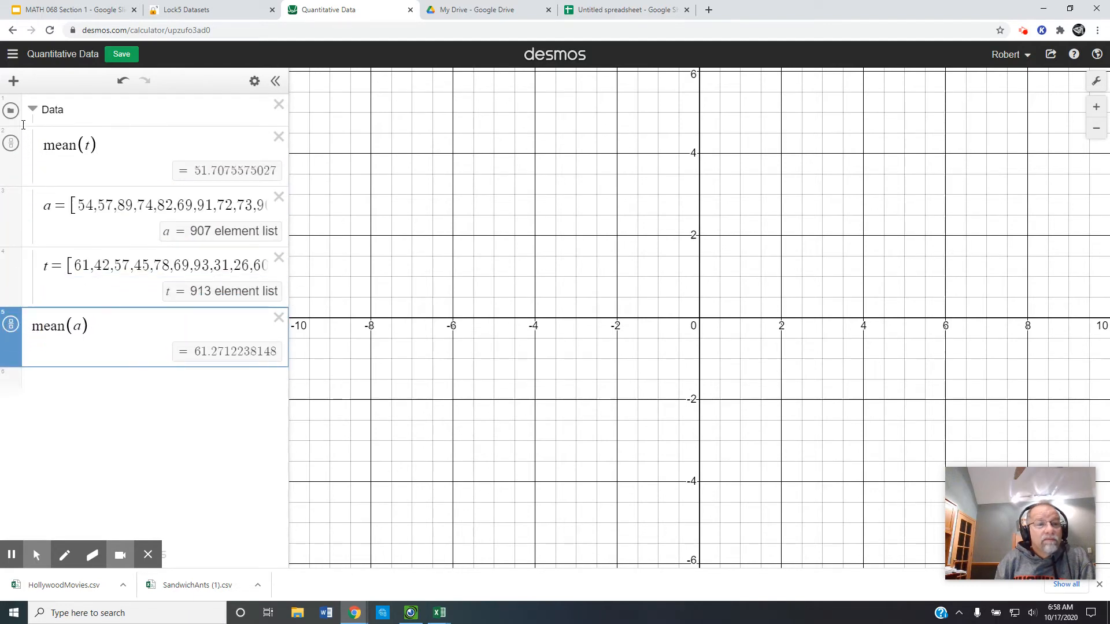
{"action": "left_click_drag", "start_coordinate": [22, 136], "coordinate": [20, 250]}
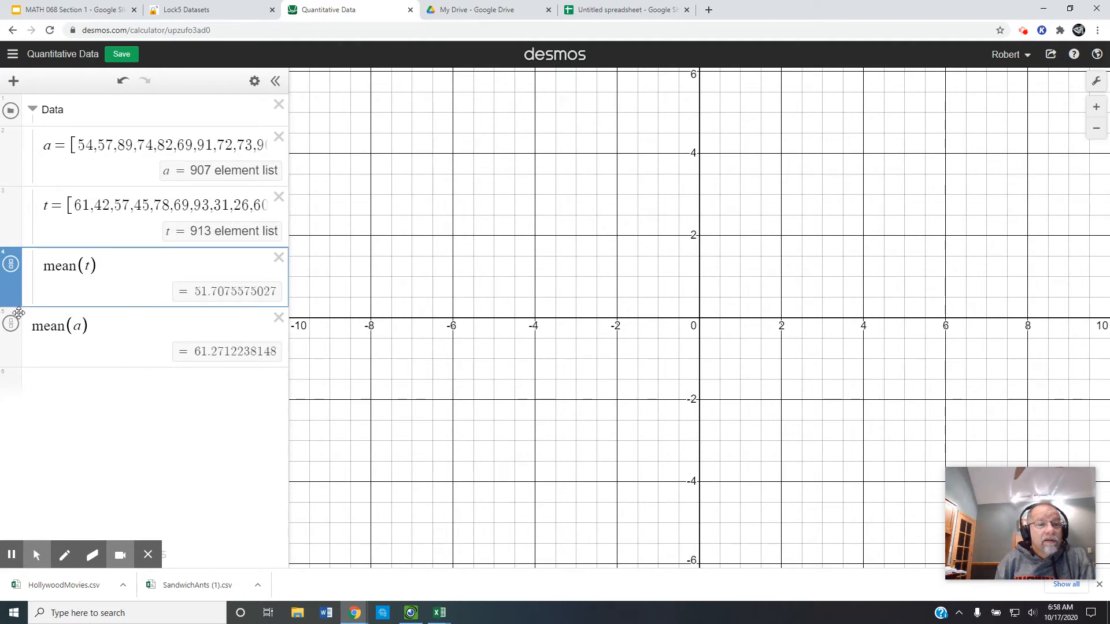
{"action": "left_click_drag", "start_coordinate": [23, 313], "coordinate": [25, 178]}
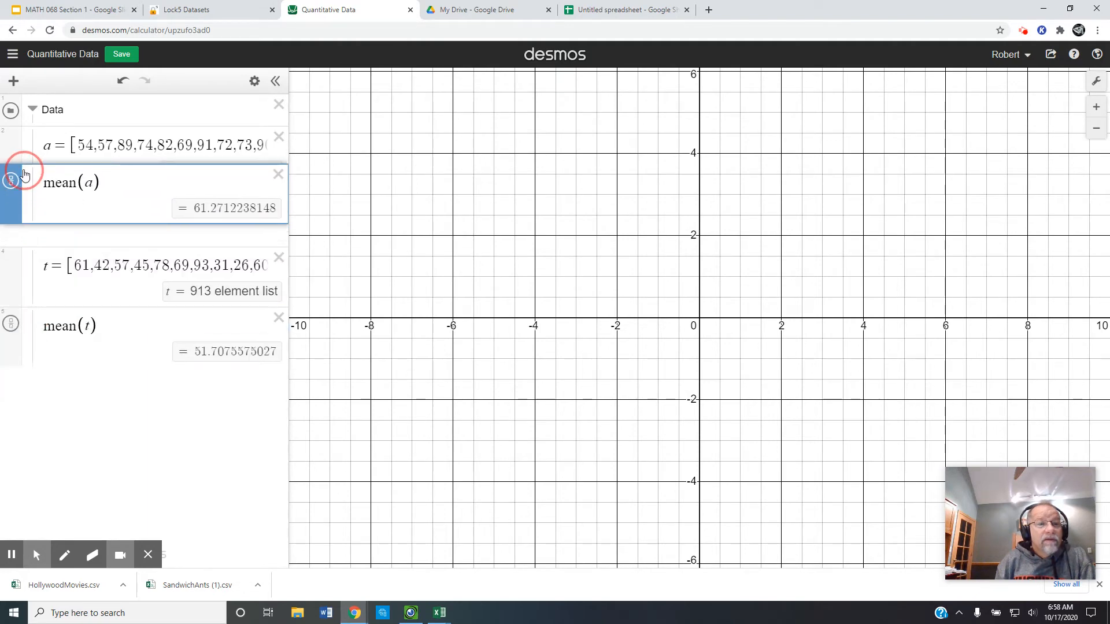
- Calculate the five-number summary of list a with stats(a) and place it directly below mean(a) in the Data folder
{"action": "left_click", "coordinate": [106, 383]}
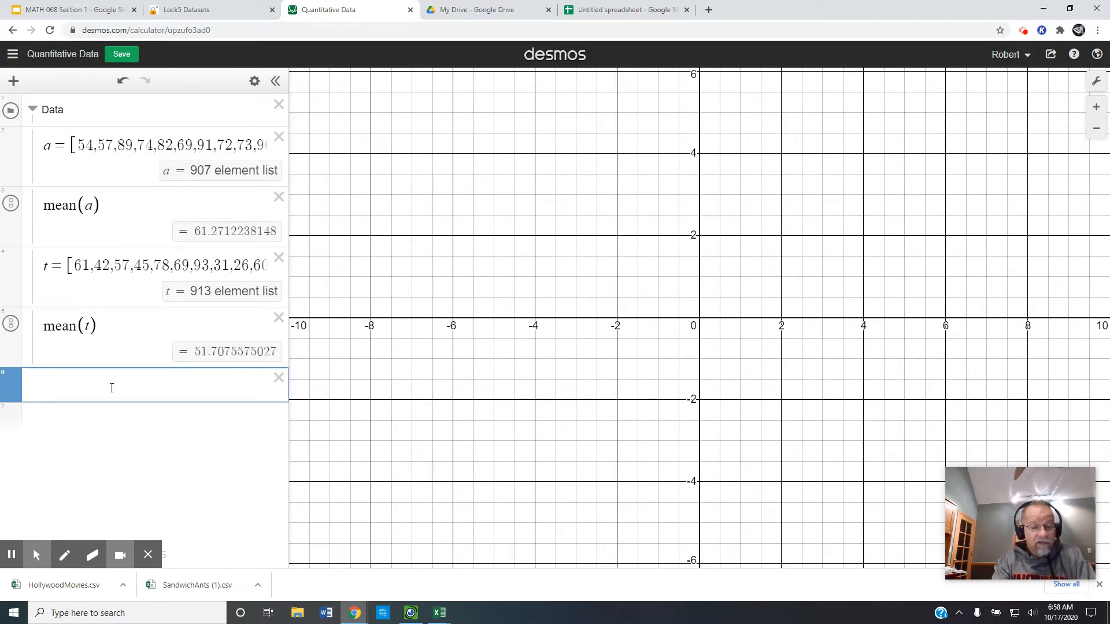
{"action": "type", "text": "stats"}
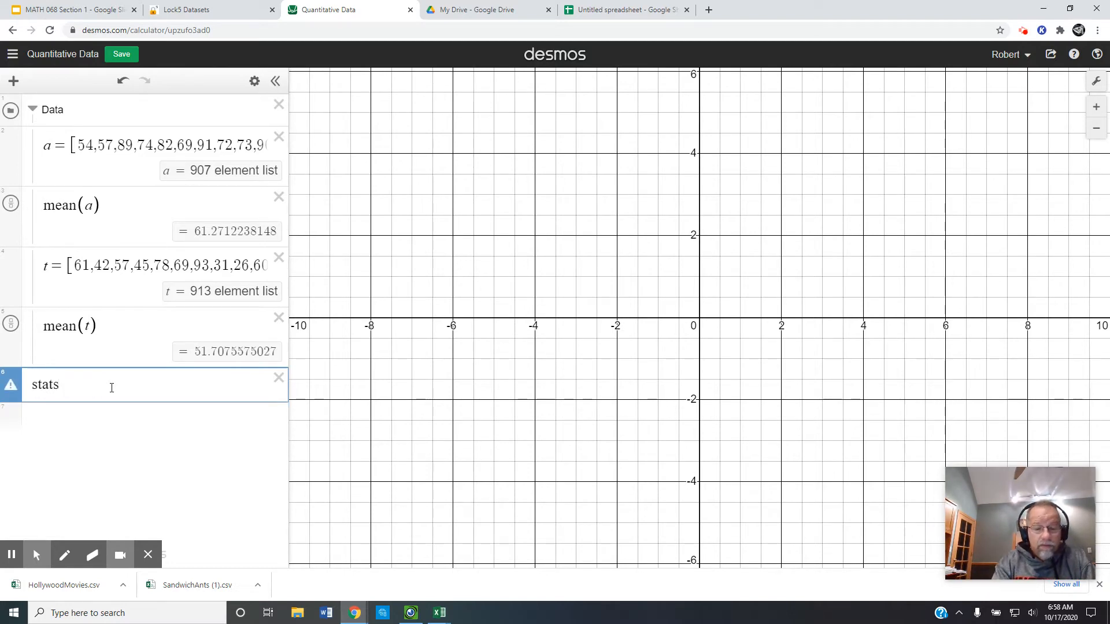
{"action": "type", "text": "("}
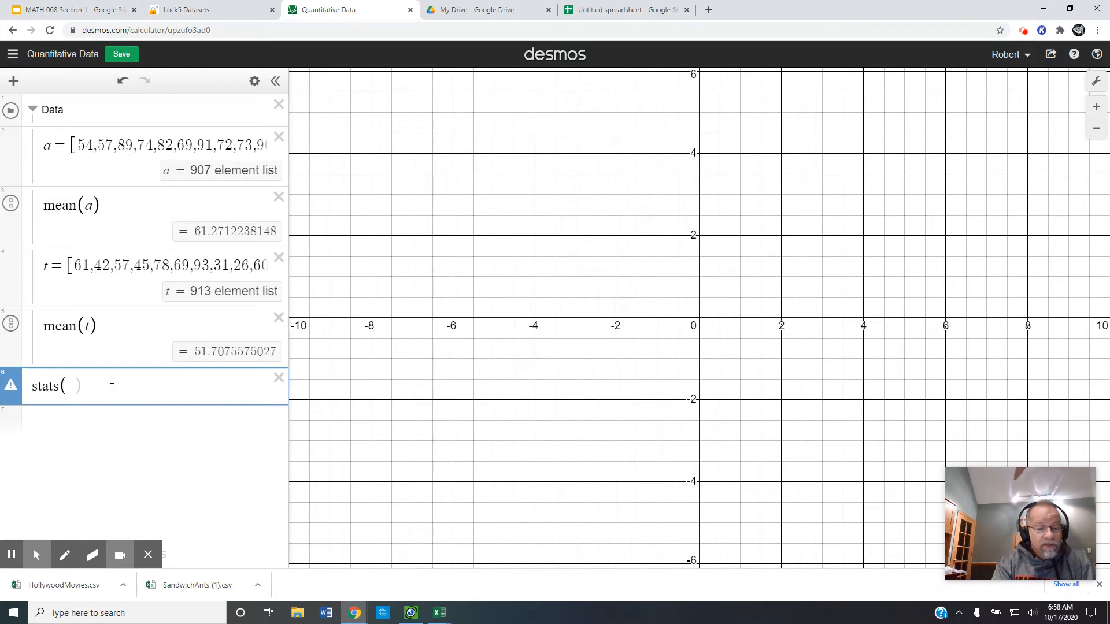
{"action": "type", "text": "a"}
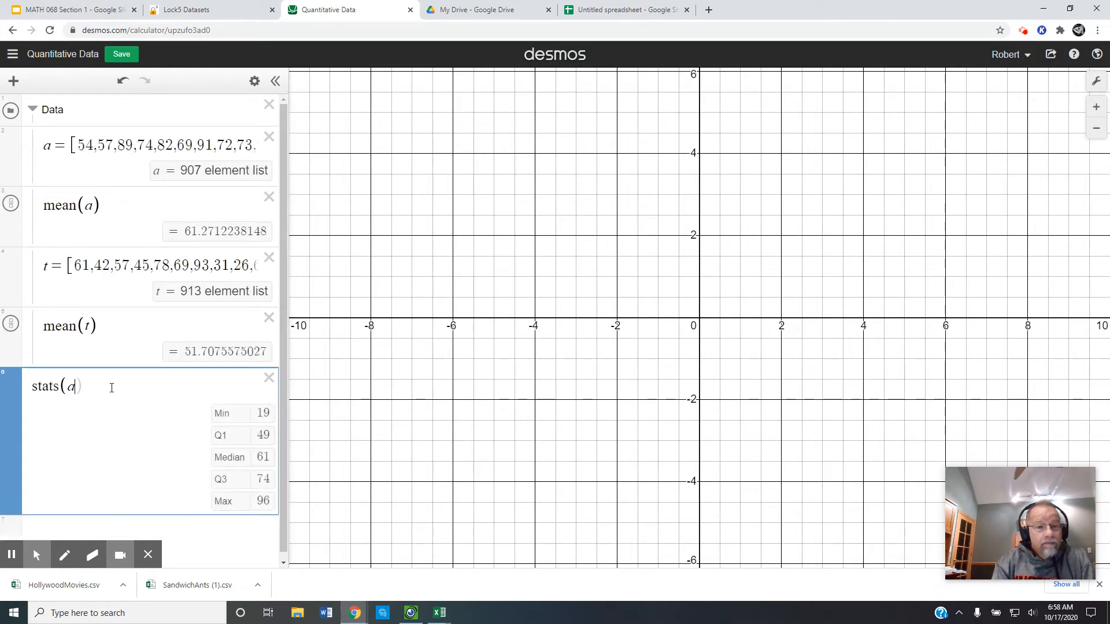
{"action": "key", "text": "Return"}
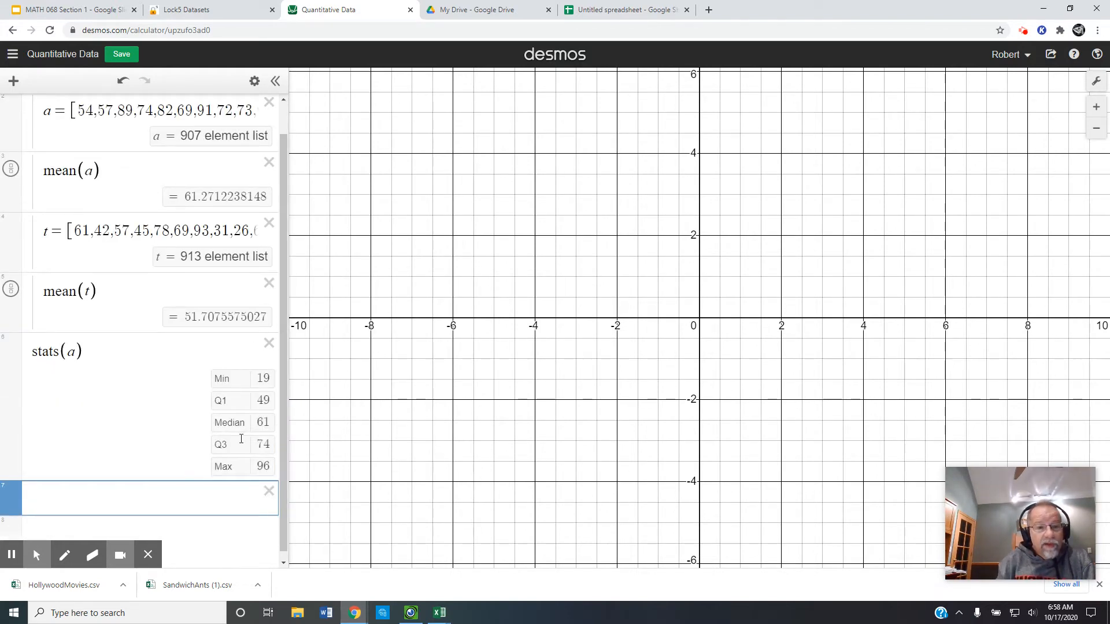
{"action": "left_click_drag", "start_coordinate": [25, 351], "coordinate": [30, 208]}
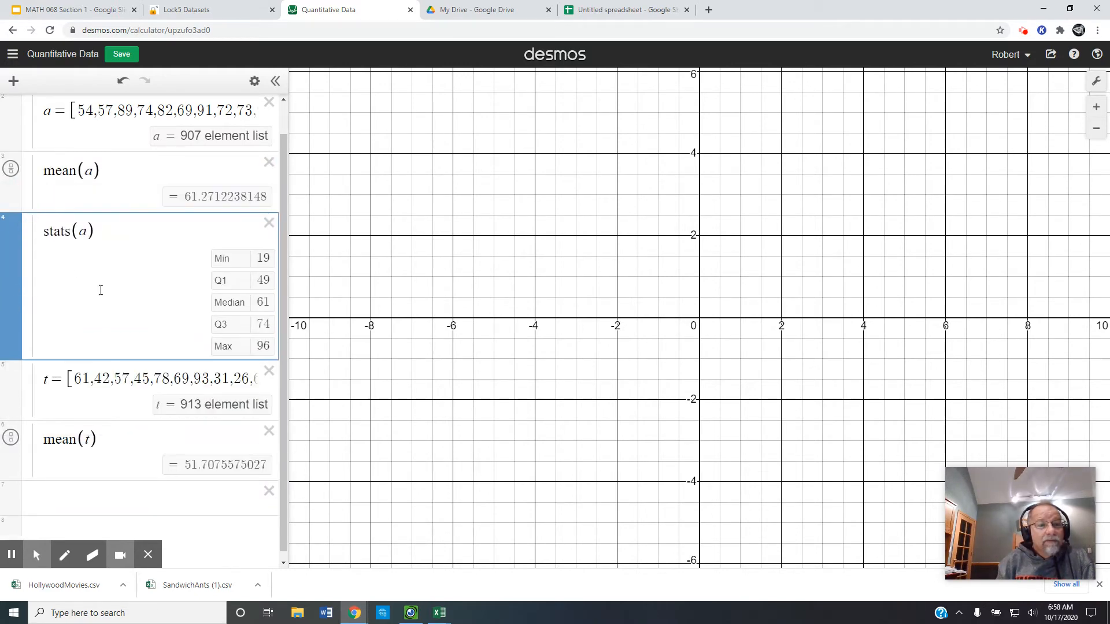
- Calculate the five-number summary of list t with stats(t) in the empty expression below mean(t)
{"action": "left_click", "coordinate": [130, 494]}
{"action": "type", "text": "s"}
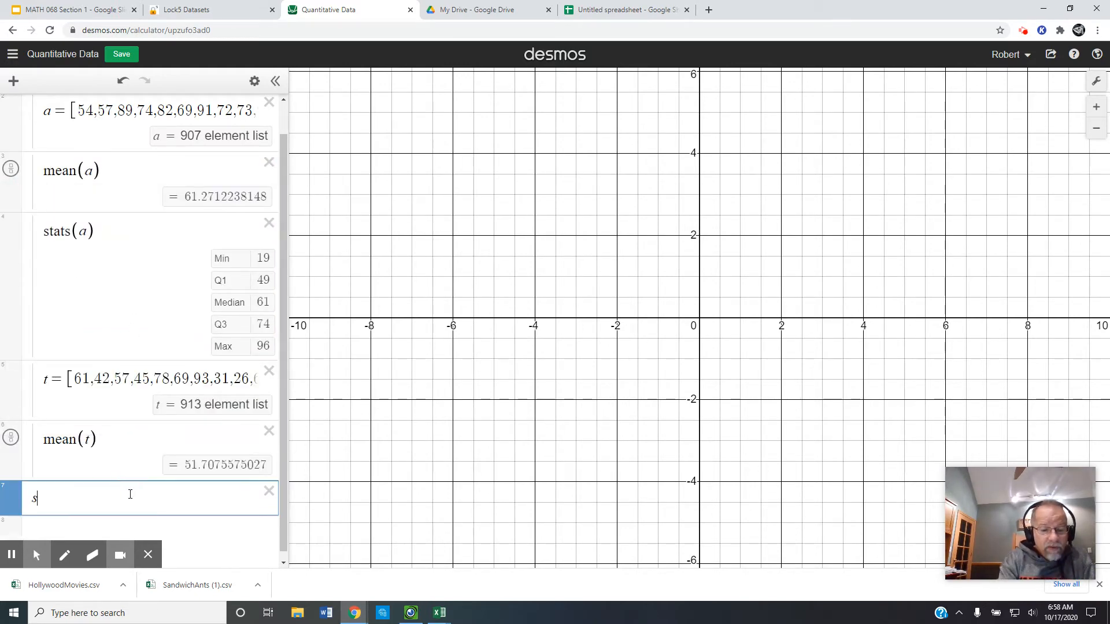
{"action": "type", "text": "tats("}
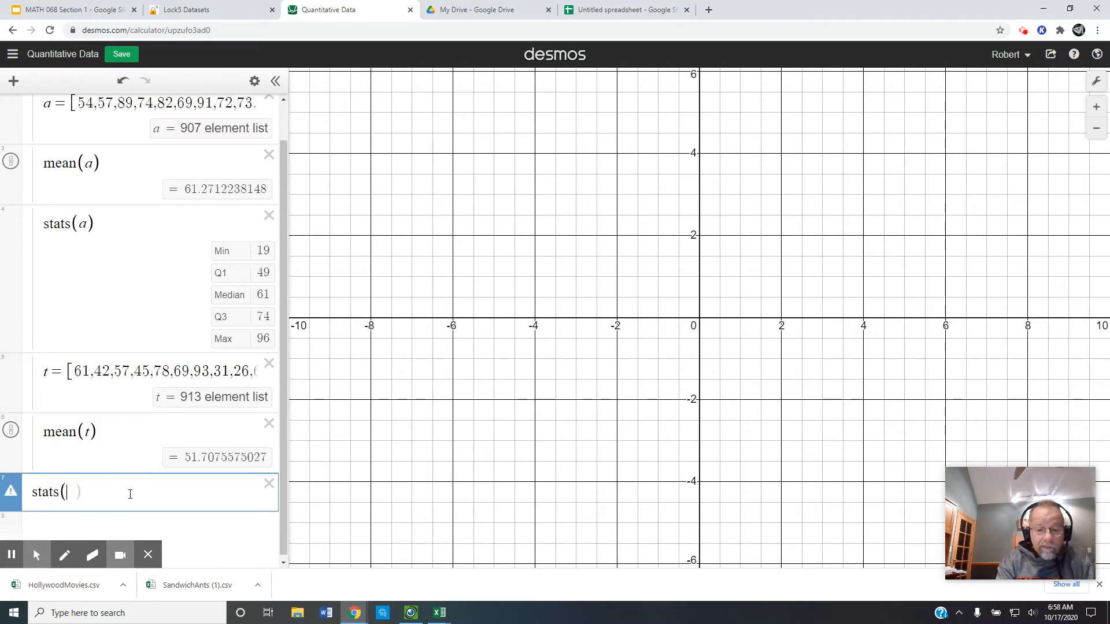
{"action": "type", "text": "t"}
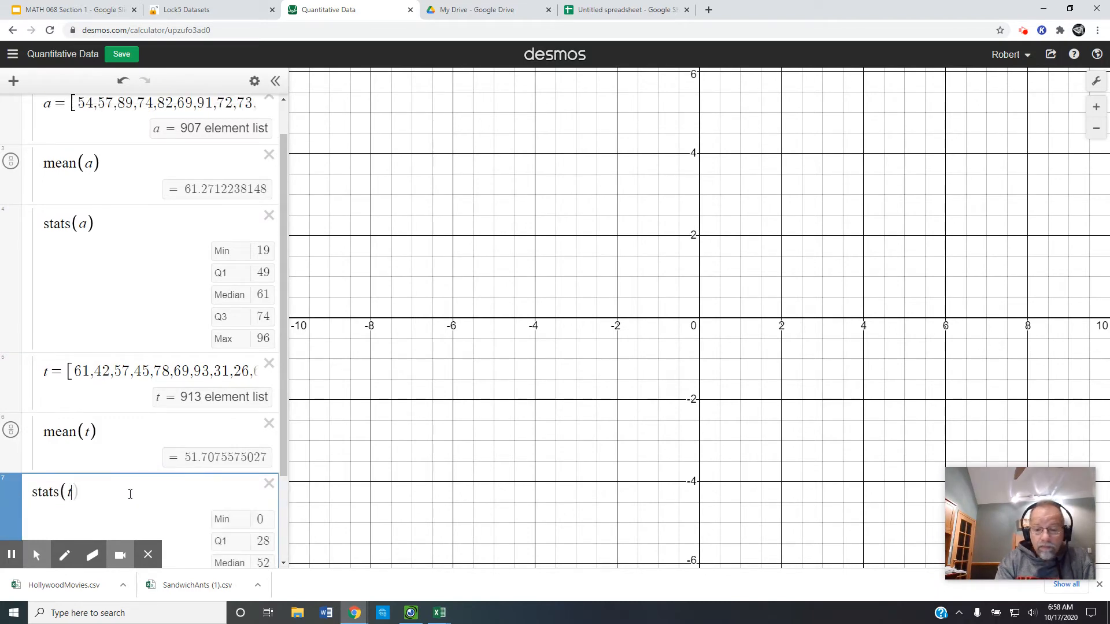
{"action": "key", "text": "Return"}
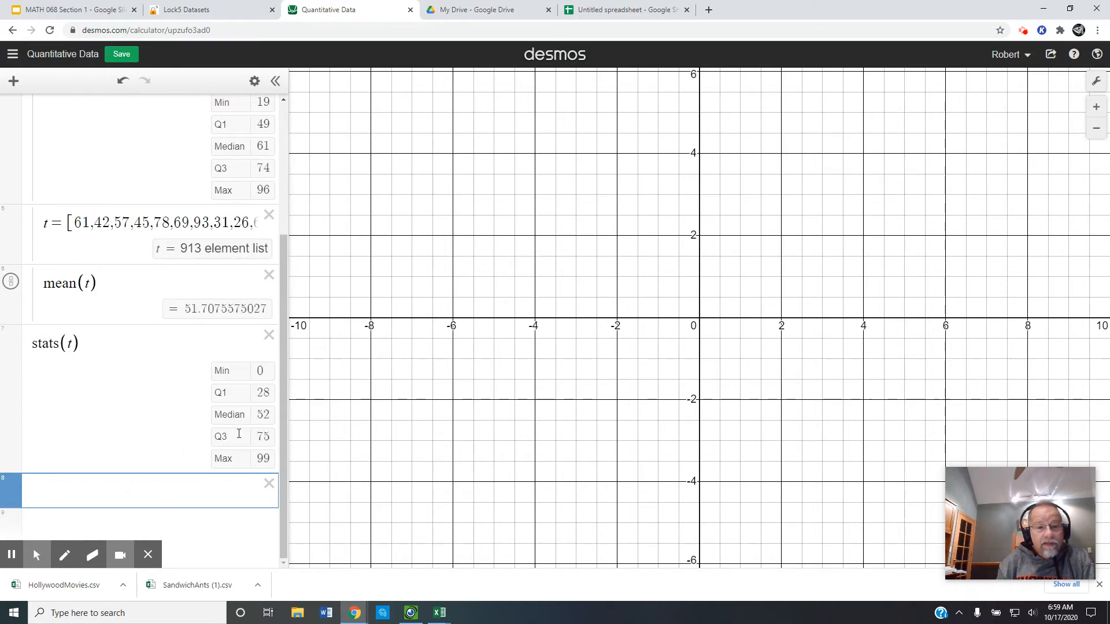
- Move stats(t) into the Data folder after mean(t) and review the folder's contents
{"action": "scroll", "coordinate": [96, 294], "scroll_direction": "up", "scroll_amount": 3}
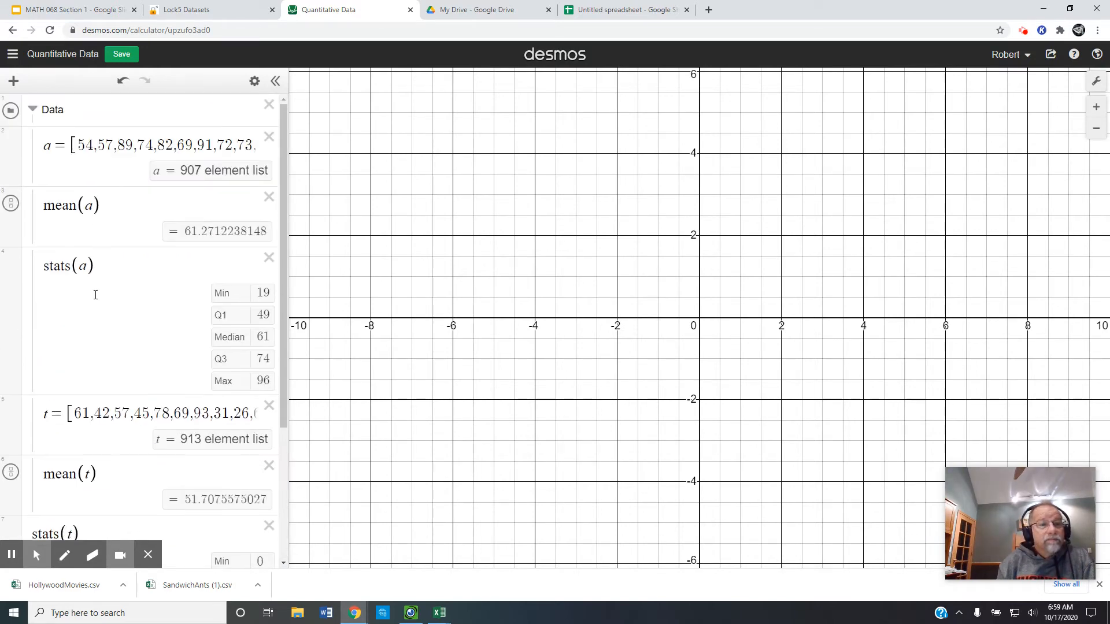
{"action": "left_click", "coordinate": [32, 111]}
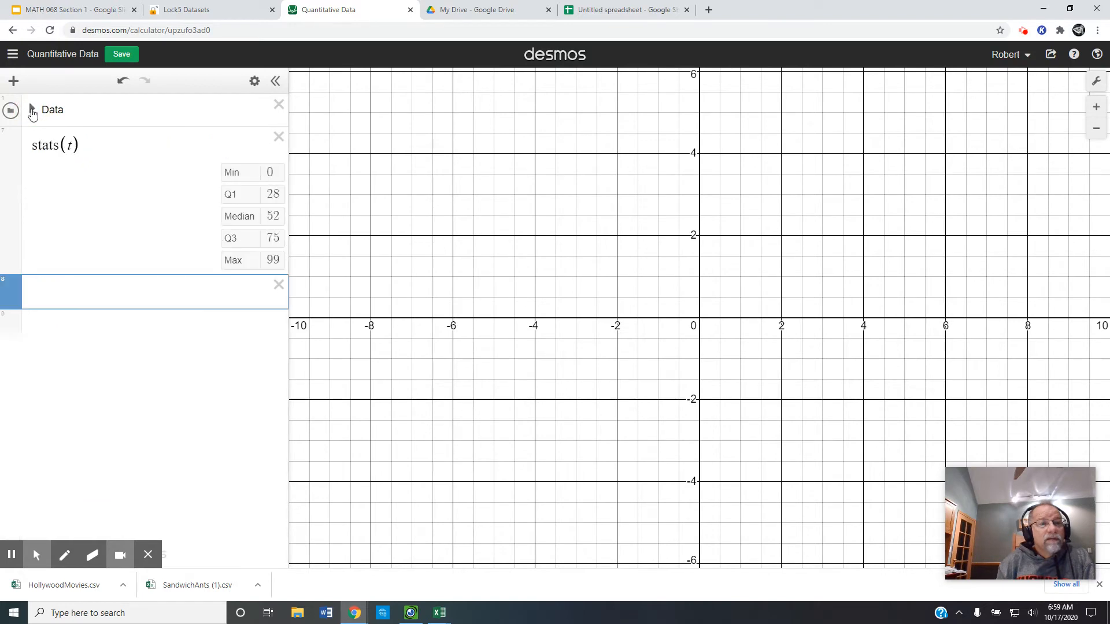
{"action": "left_click", "coordinate": [33, 111]}
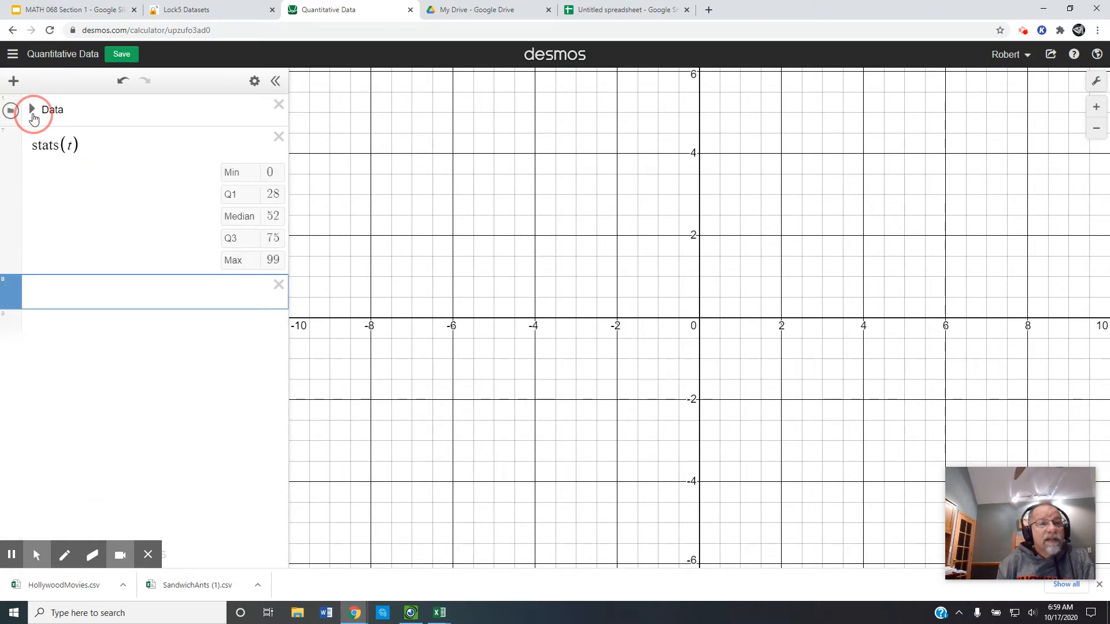
{"action": "left_click", "coordinate": [33, 109]}
{"action": "left_click_drag", "start_coordinate": [12, 132], "coordinate": [29, 125]}
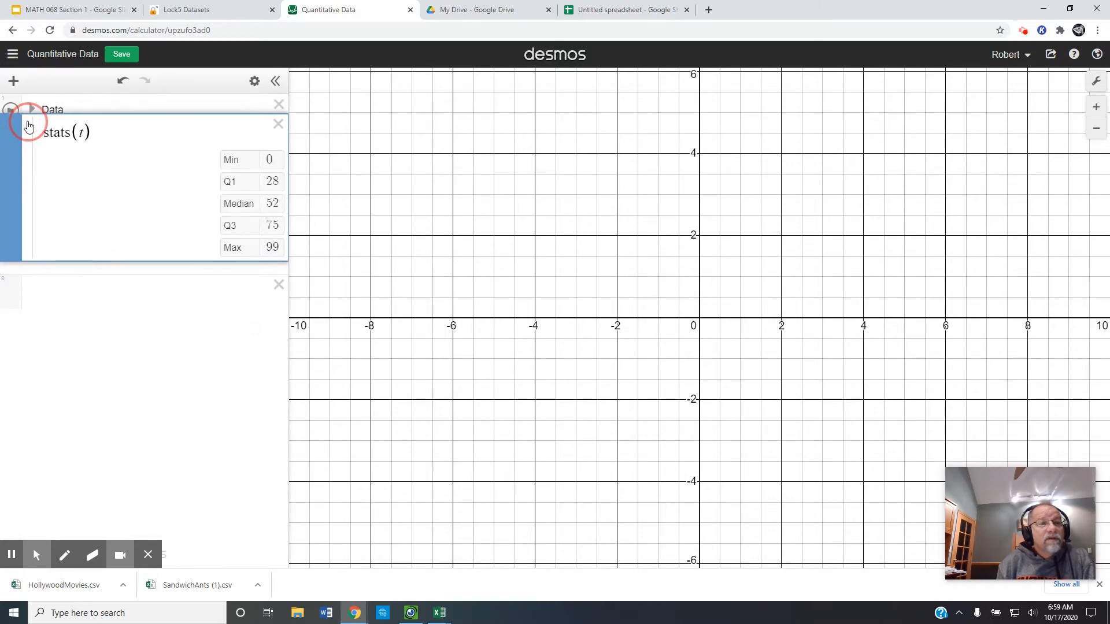
{"action": "left_click", "coordinate": [31, 110]}
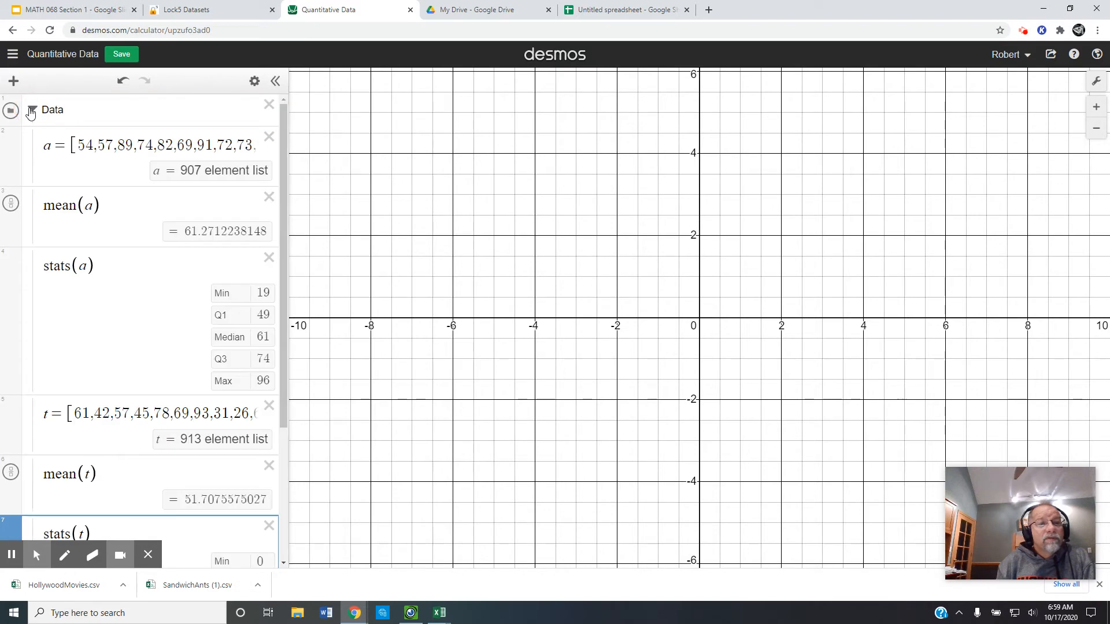
{"action": "left_click", "coordinate": [30, 111]}
{"action": "left_click", "coordinate": [31, 110]}
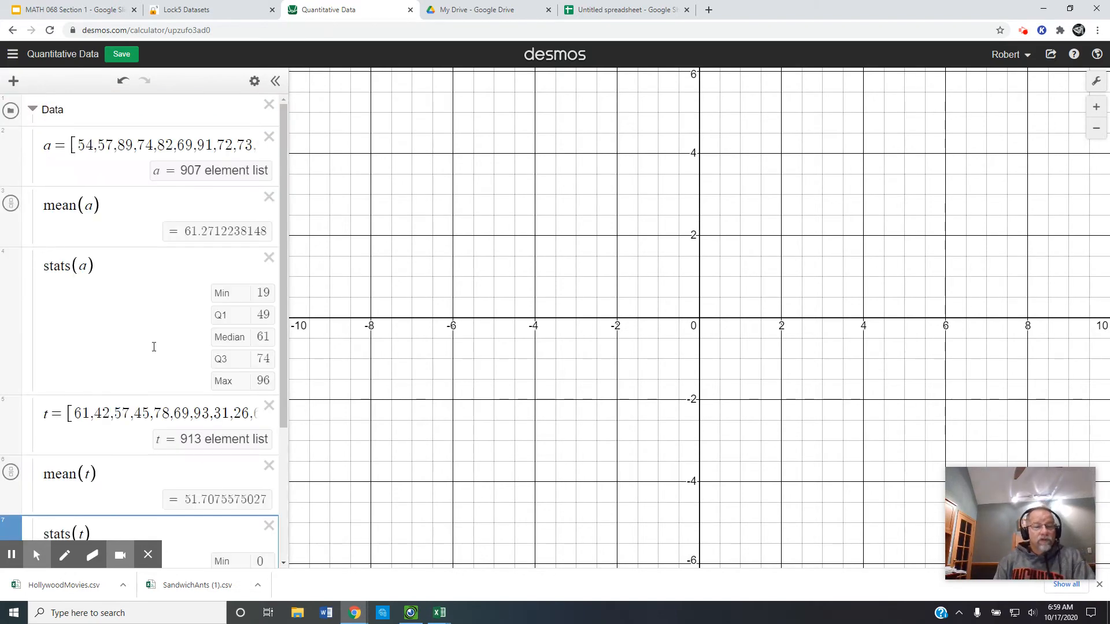
{"action": "scroll", "coordinate": [156, 345], "scroll_direction": "down", "scroll_amount": 4}
{"action": "left_click", "coordinate": [153, 346]}
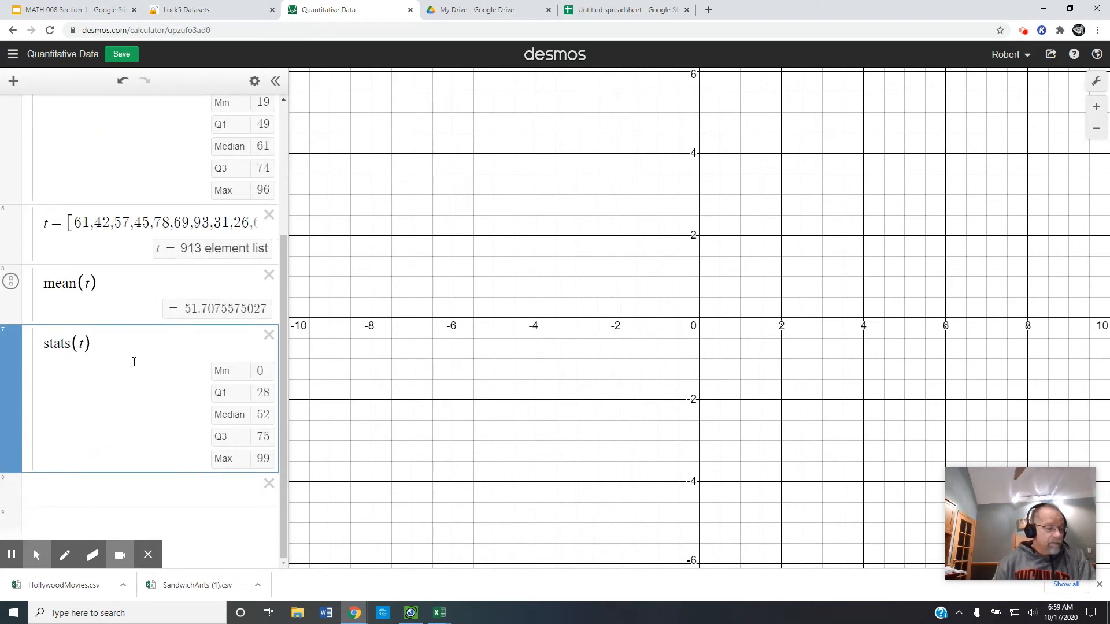
{"action": "scroll", "coordinate": [134, 362], "scroll_direction": "up", "scroll_amount": 1}
{"action": "scroll", "coordinate": [134, 362], "scroll_direction": "up", "scroll_amount": 3}
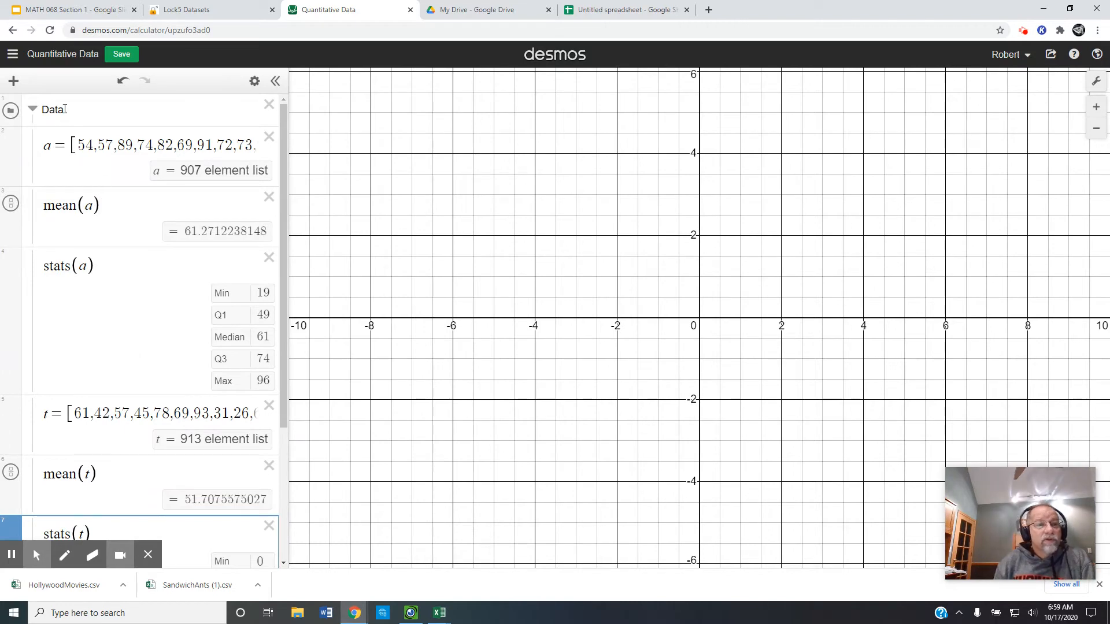
- Collapse the Data folder and add a new folder named Visuals below it, with an empty expression inside
{"action": "left_click", "coordinate": [32, 110]}
{"action": "left_click", "coordinate": [62, 143]}
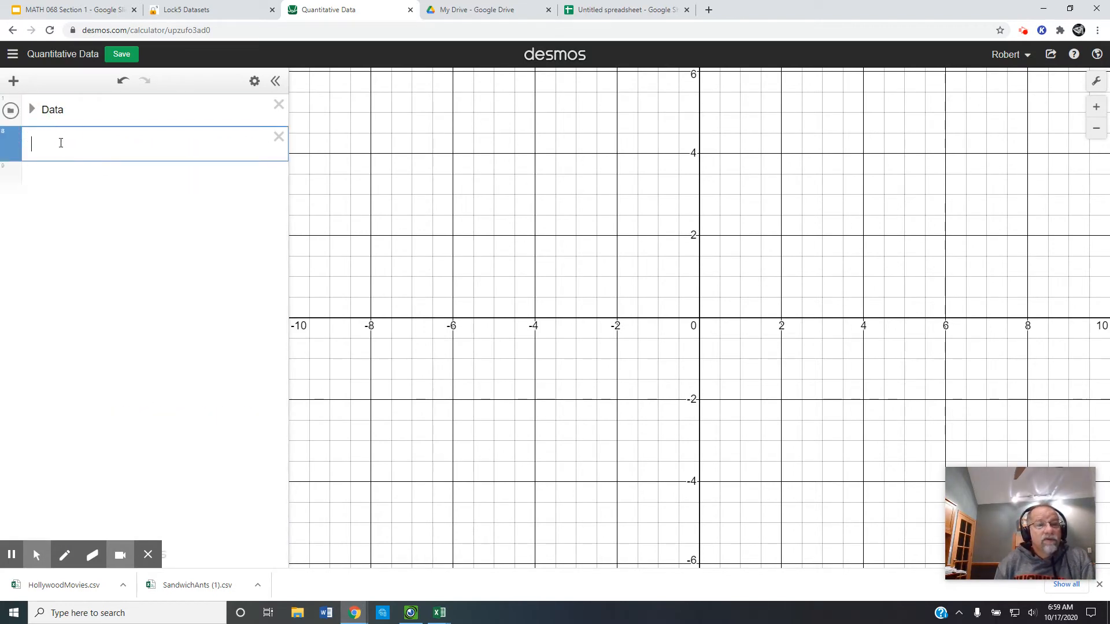
{"action": "left_click", "coordinate": [14, 82]}
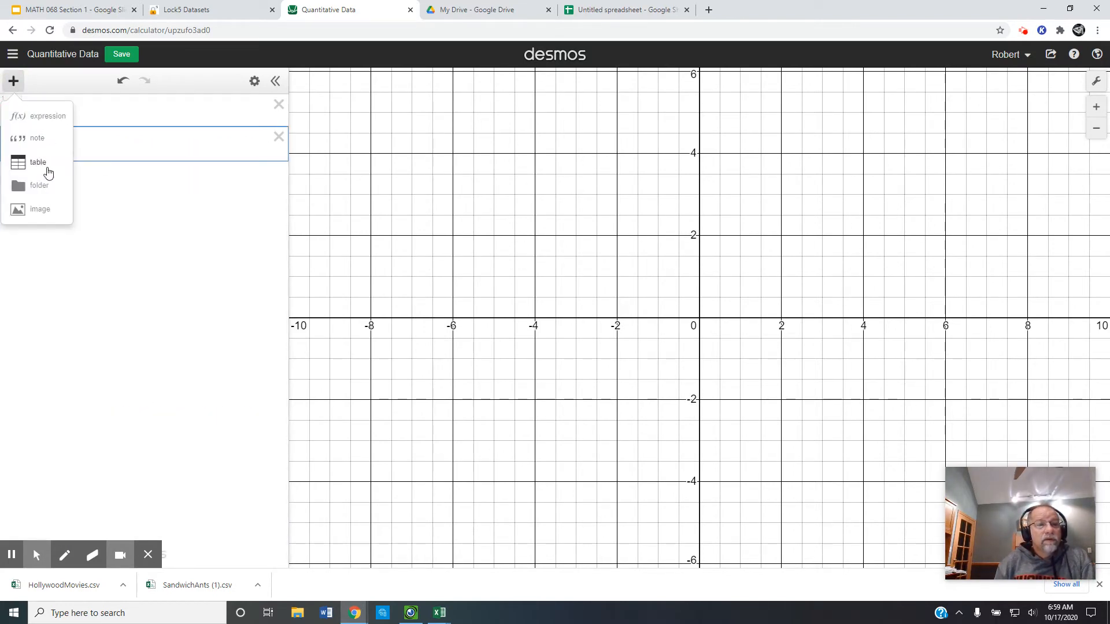
{"action": "left_click", "coordinate": [40, 185]}
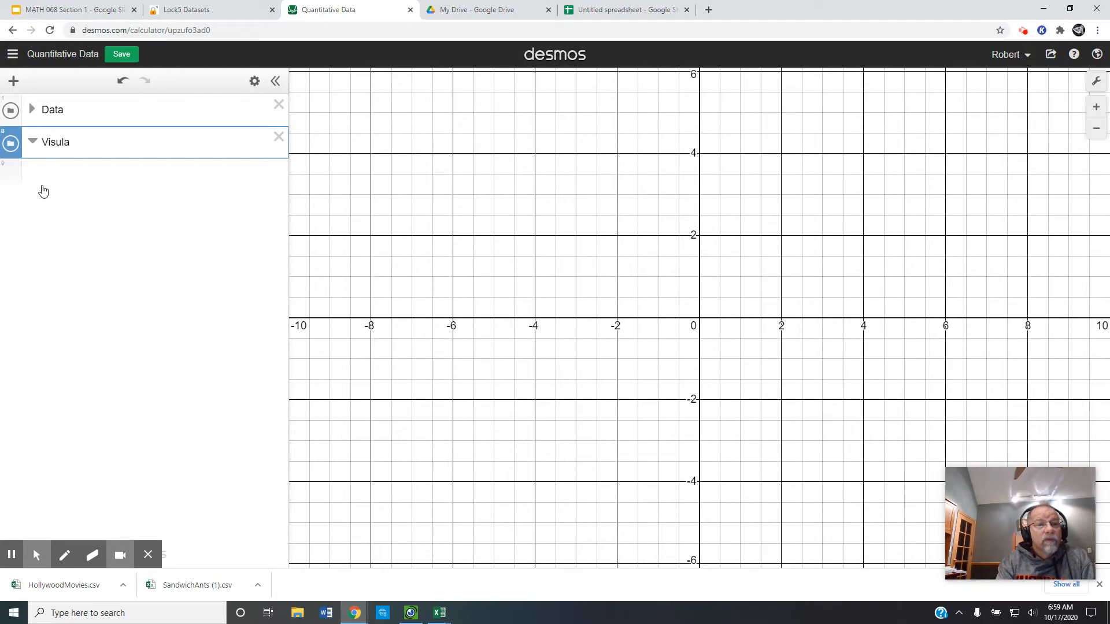
{"action": "type", "text": "Visula"}
{"action": "key", "text": "BackSpace"}
{"action": "key", "text": "BackSpace"}
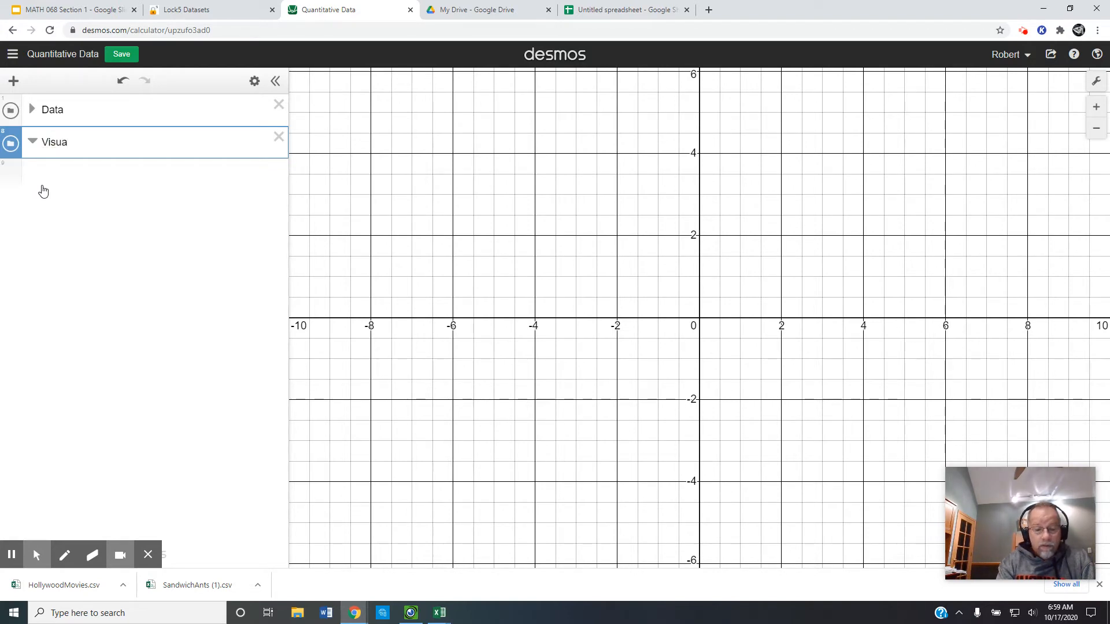
{"action": "key", "text": "Return"}
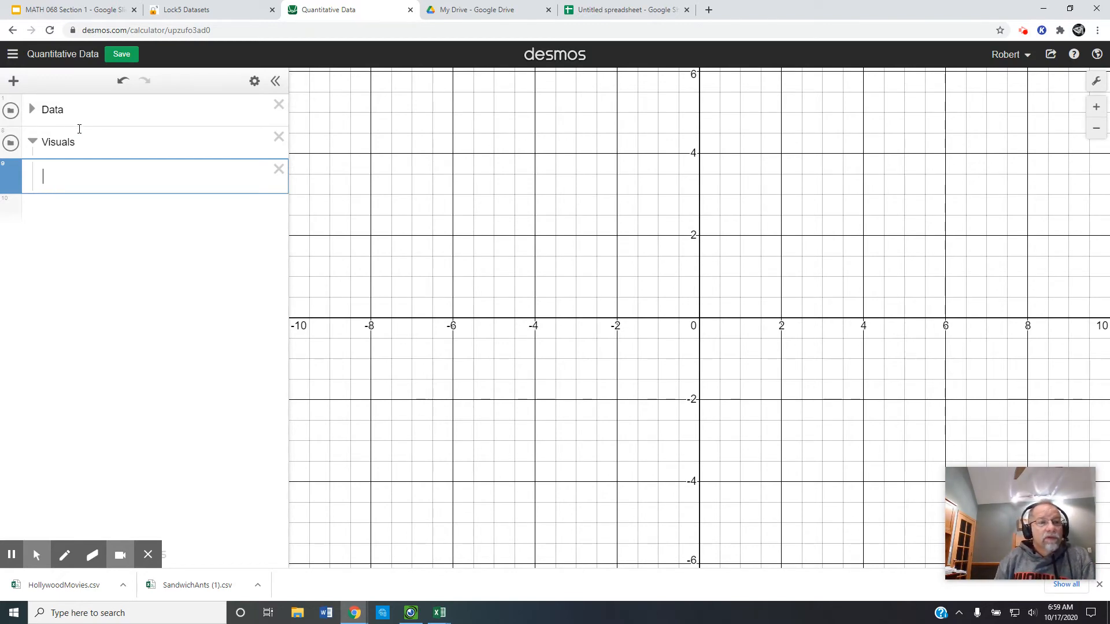
- Display a dot plot of list a on the graph by entering dotplot(a) in the Visuals folder
{"action": "left_click", "coordinate": [34, 109]}
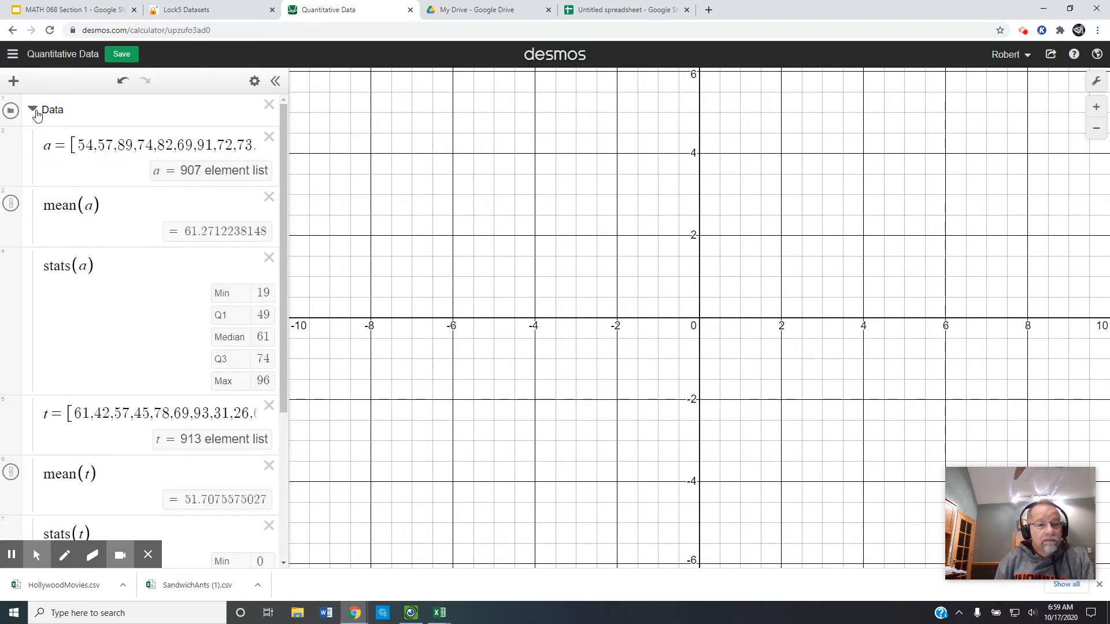
{"action": "left_click", "coordinate": [33, 110]}
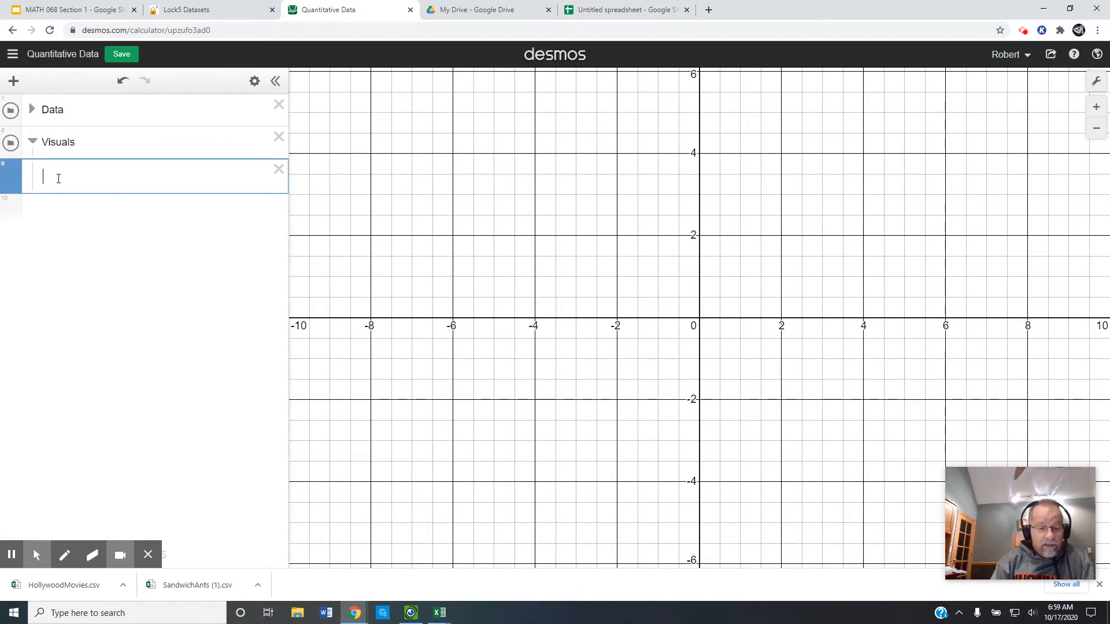
{"action": "type", "text": "dot"}
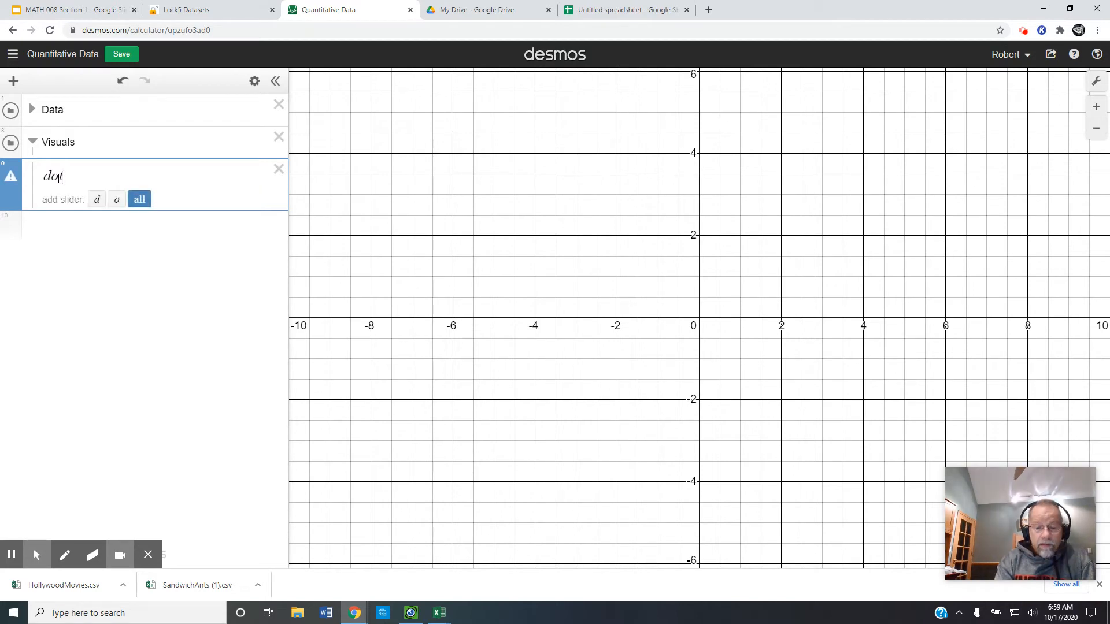
{"action": "type", "text": "plot"}
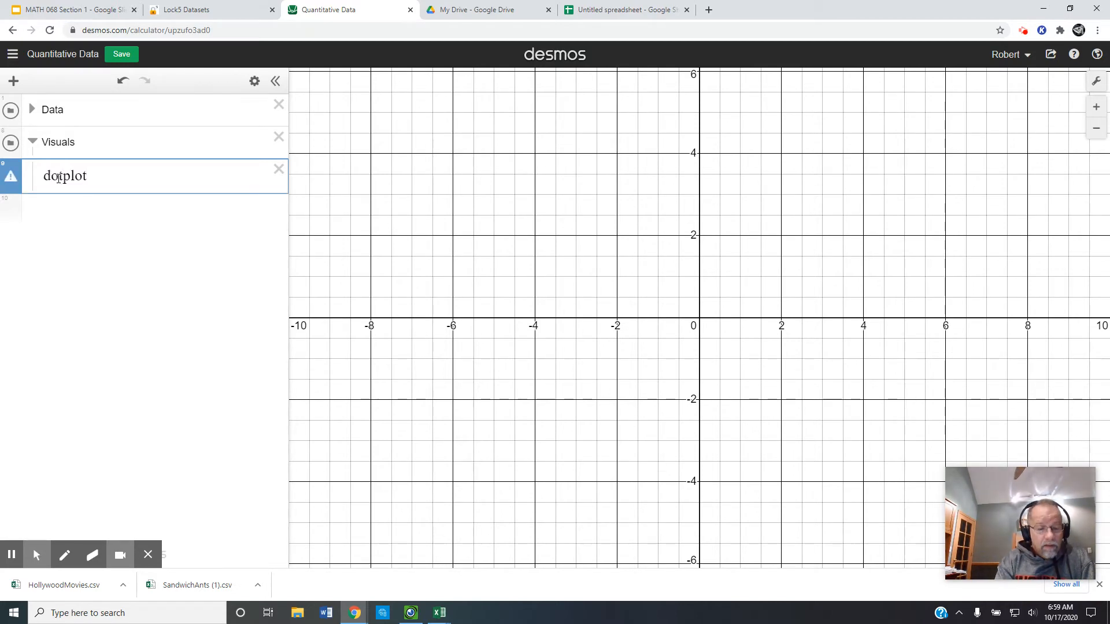
{"action": "type", "text": "(a"}
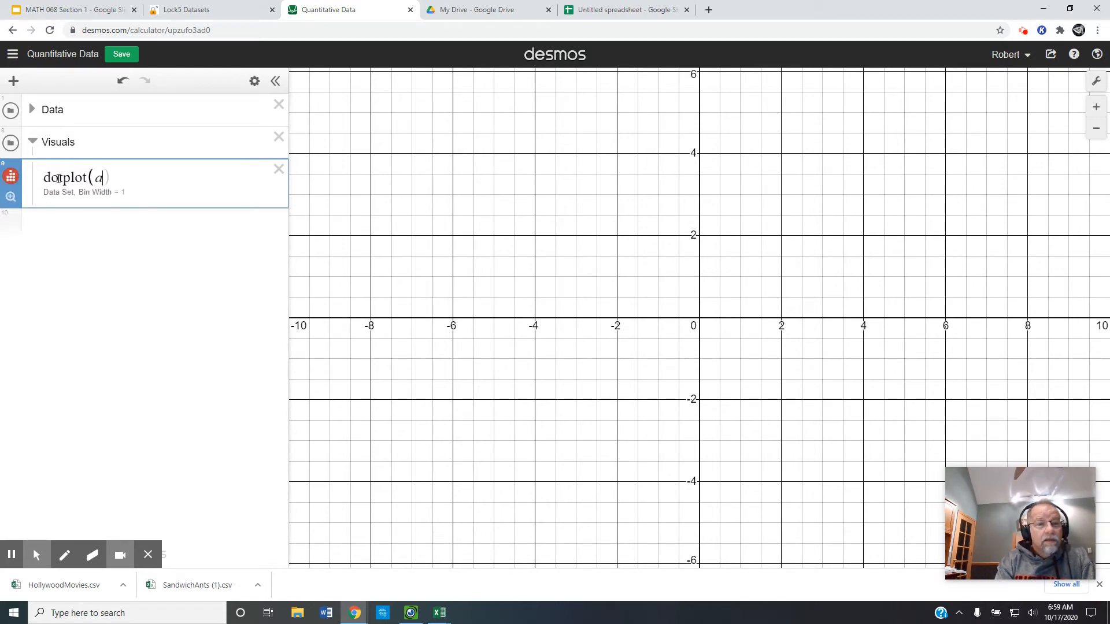
{"action": "key", "text": "Return"}
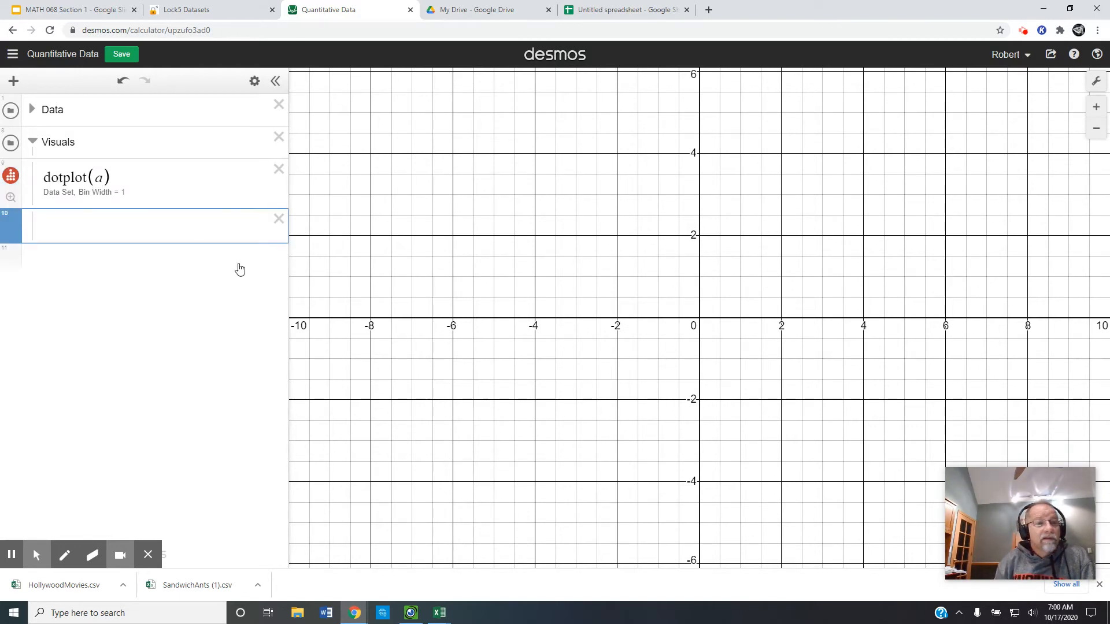
{"action": "left_click", "coordinate": [9, 199]}
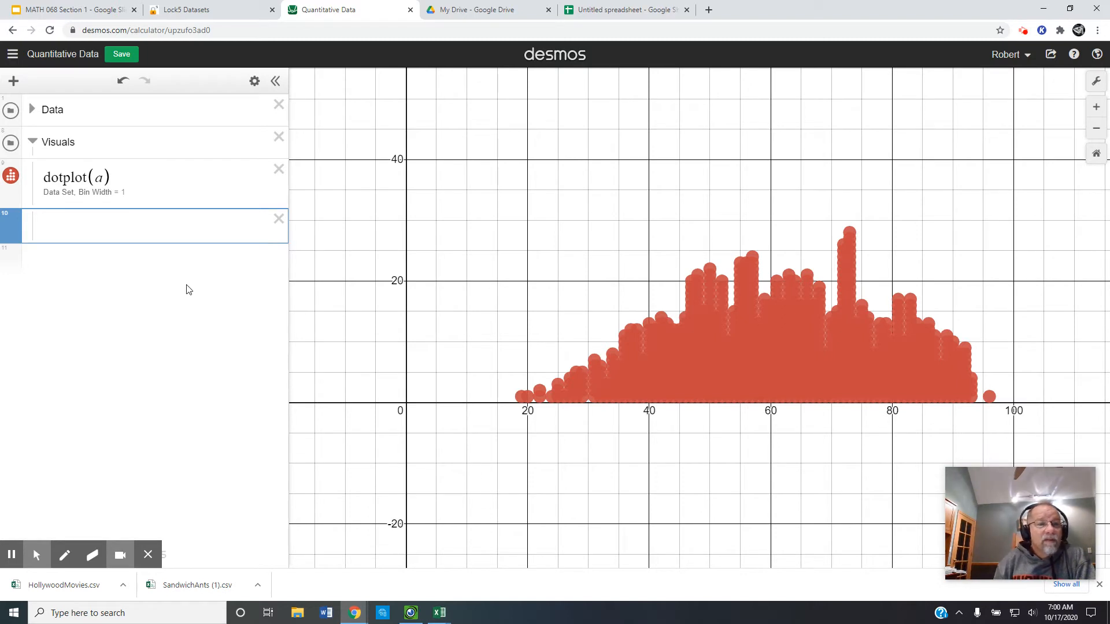
- Change the point style of the dot plot of list a to crosses and examine its distribution
{"action": "left_click", "coordinate": [11, 178]}
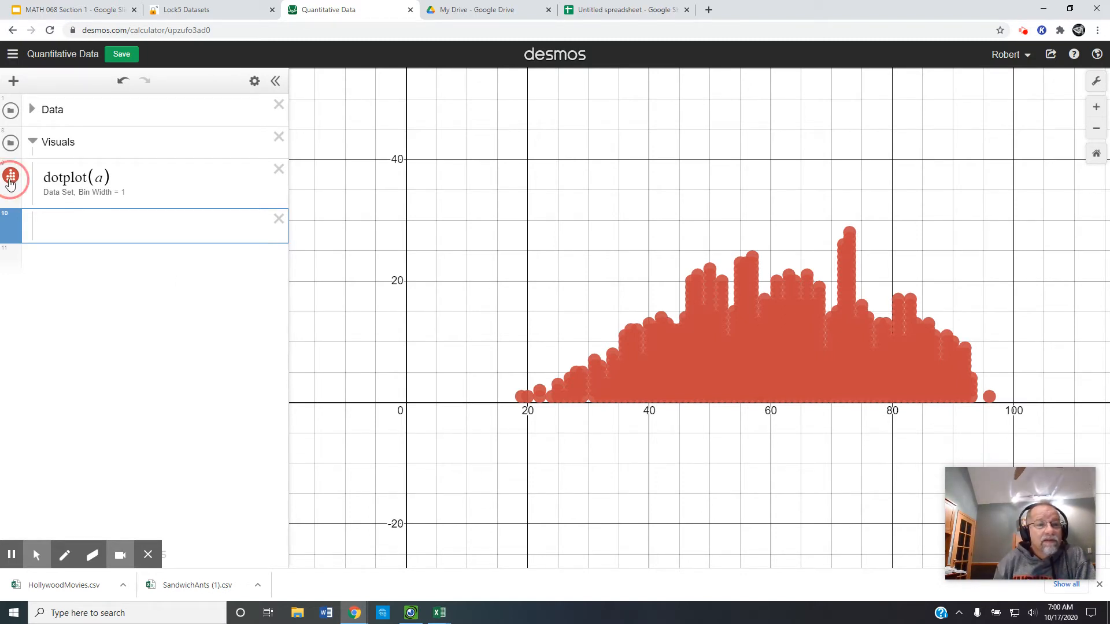
{"action": "left_click", "coordinate": [77, 176]}
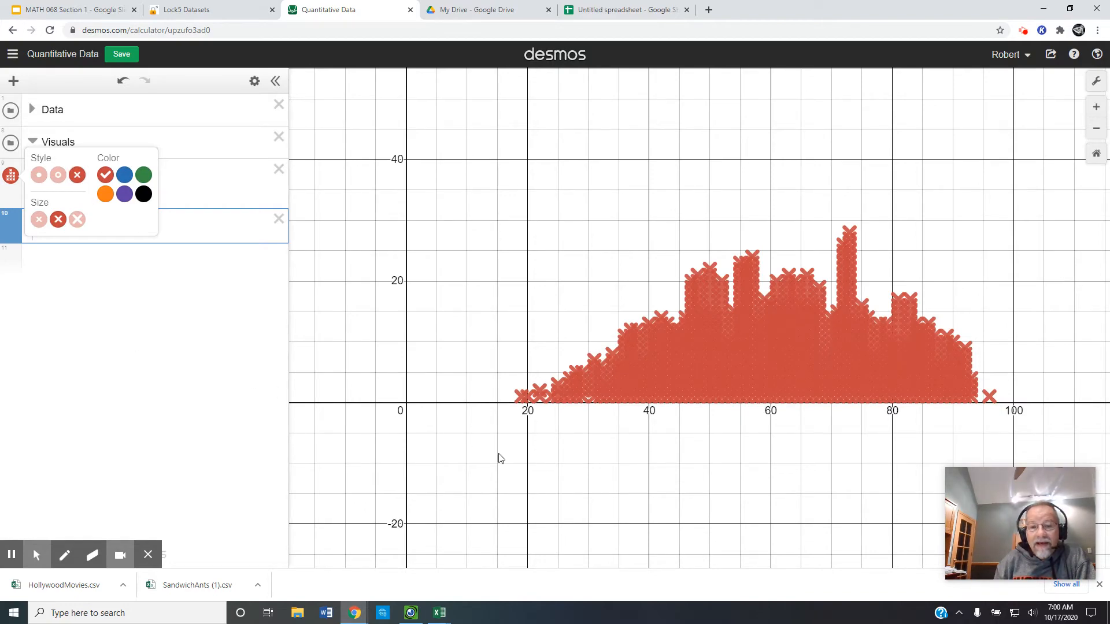
{"action": "scroll", "coordinate": [858, 484], "scroll_direction": "down", "scroll_amount": 1}
{"action": "scroll", "coordinate": [858, 484], "scroll_direction": "up", "scroll_amount": 5}
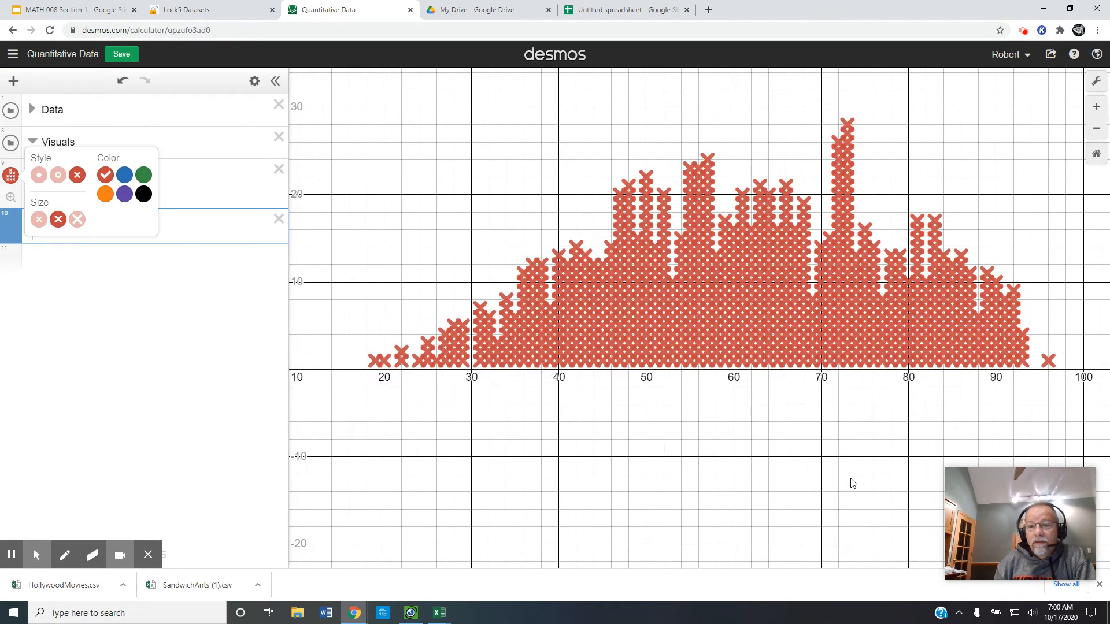
{"action": "left_click", "coordinate": [774, 432]}
{"action": "scroll", "coordinate": [786, 462], "scroll_direction": "up", "scroll_amount": 2}
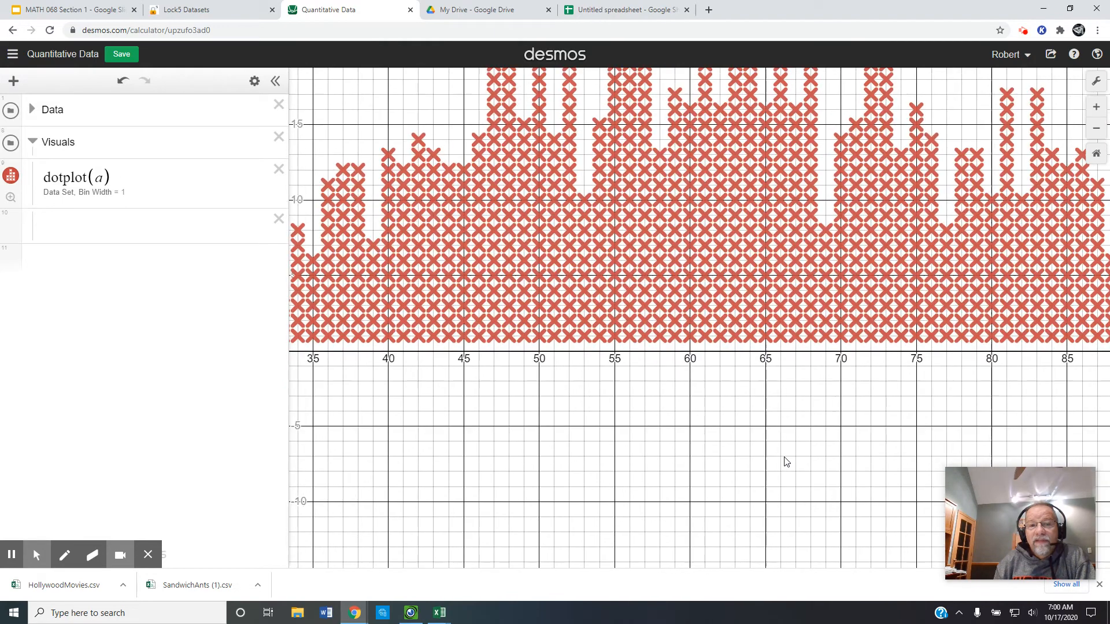
{"action": "scroll", "coordinate": [786, 462], "scroll_direction": "down", "scroll_amount": 3}
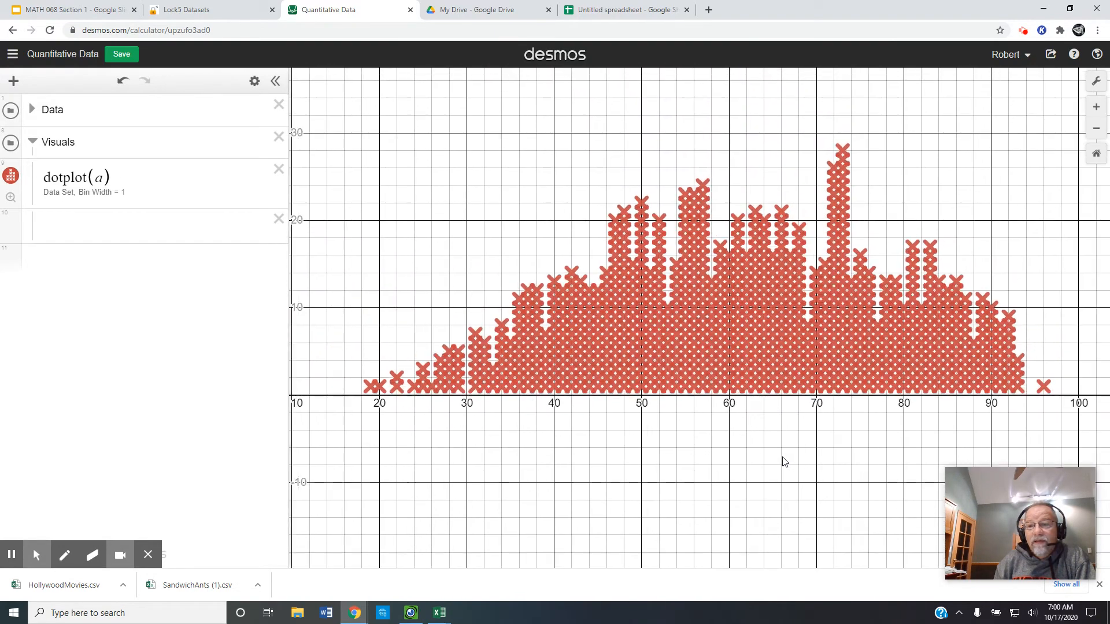
{"action": "scroll", "coordinate": [769, 463], "scroll_direction": "up", "scroll_amount": 2}
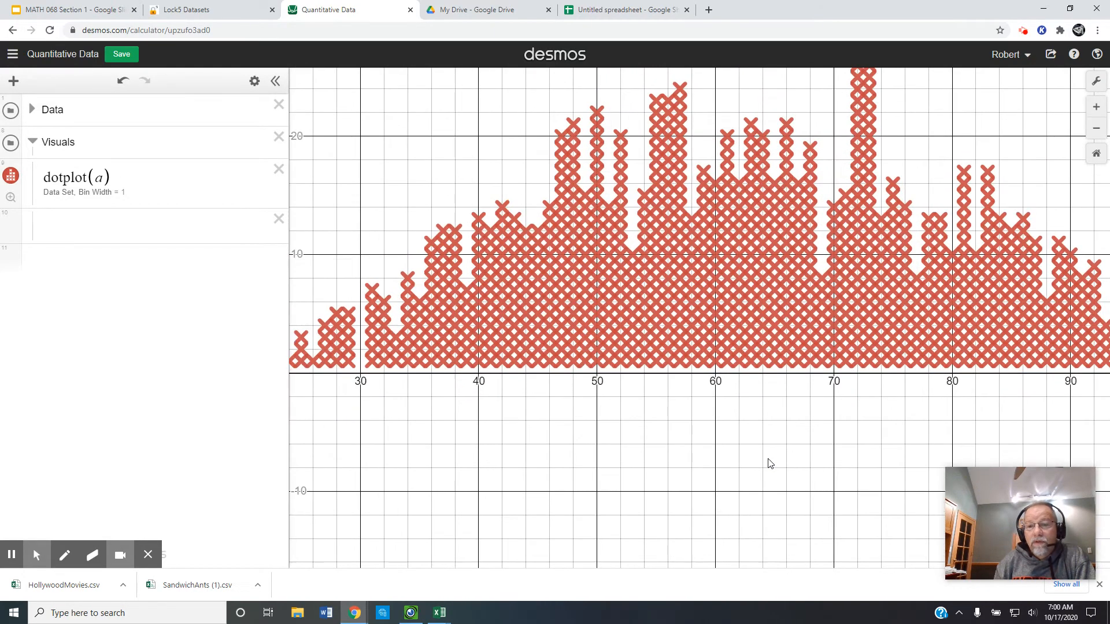
{"action": "scroll", "coordinate": [770, 463], "scroll_direction": "down", "scroll_amount": 4}
{"action": "scroll", "coordinate": [770, 463], "scroll_direction": "up", "scroll_amount": 1}
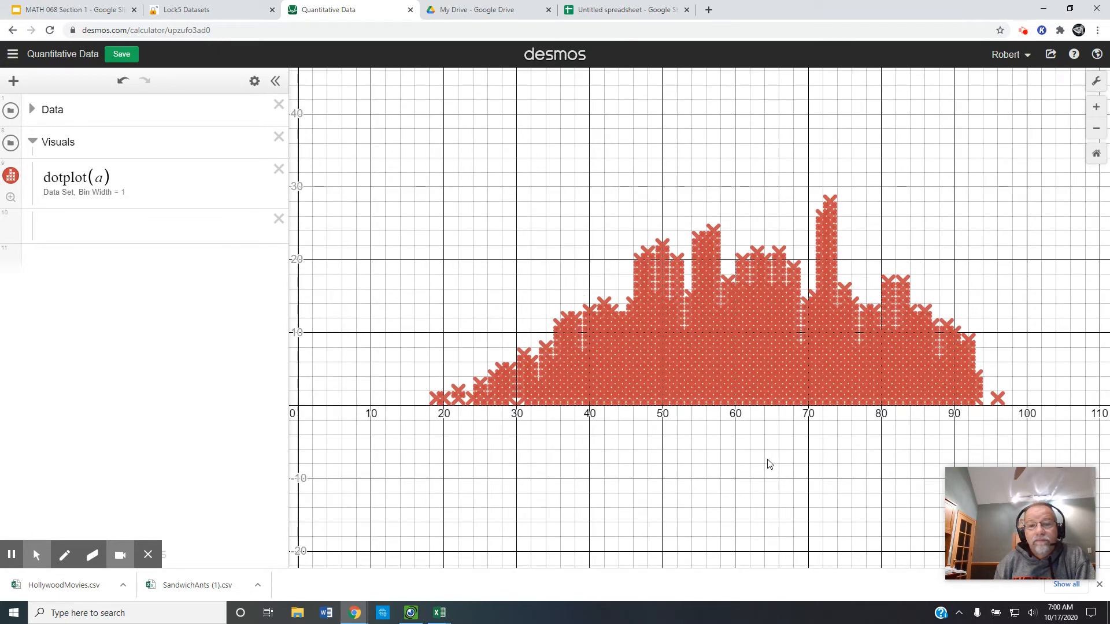
- Add a bin width of 5 to the dot plot expression so it reads dotplot(a,5)
{"action": "left_click", "coordinate": [122, 194]}
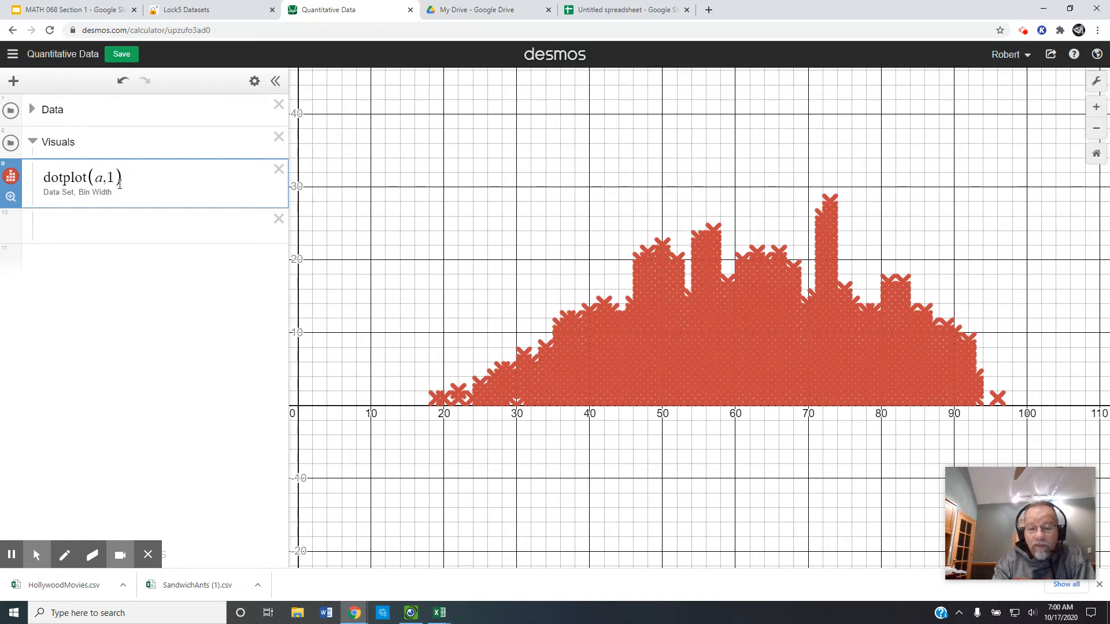
{"action": "key", "text": "BackSpace"}
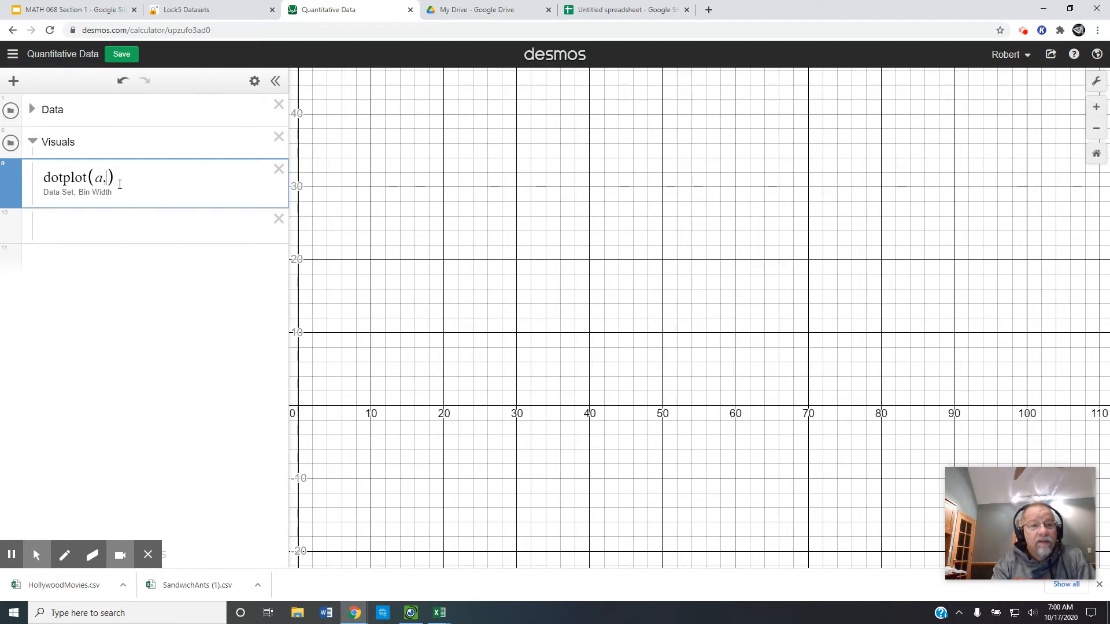
{"action": "type", "text": "5"}
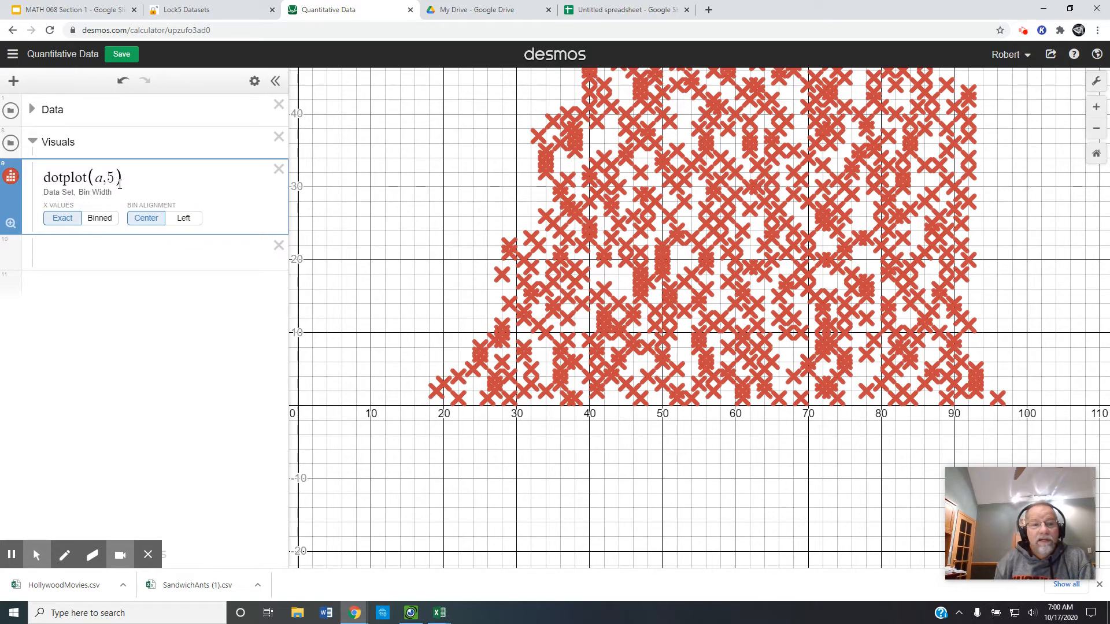
{"action": "left_click", "coordinate": [11, 223]}
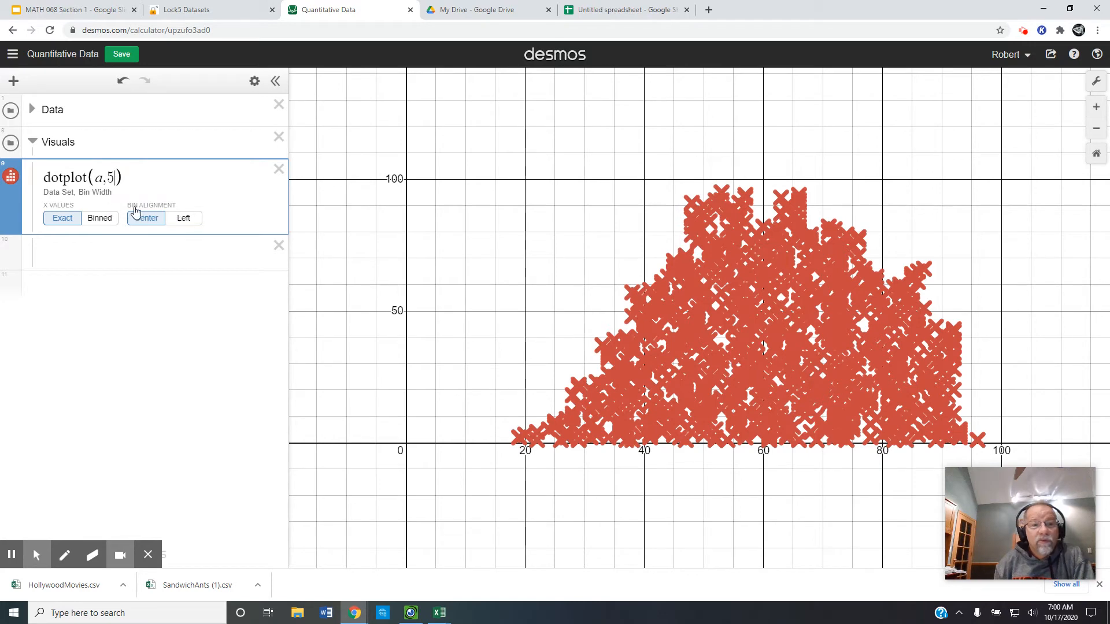
- Try Left bin alignment on the dot plot, return it to Center, and set the x values to Binned
{"action": "left_click", "coordinate": [185, 219]}
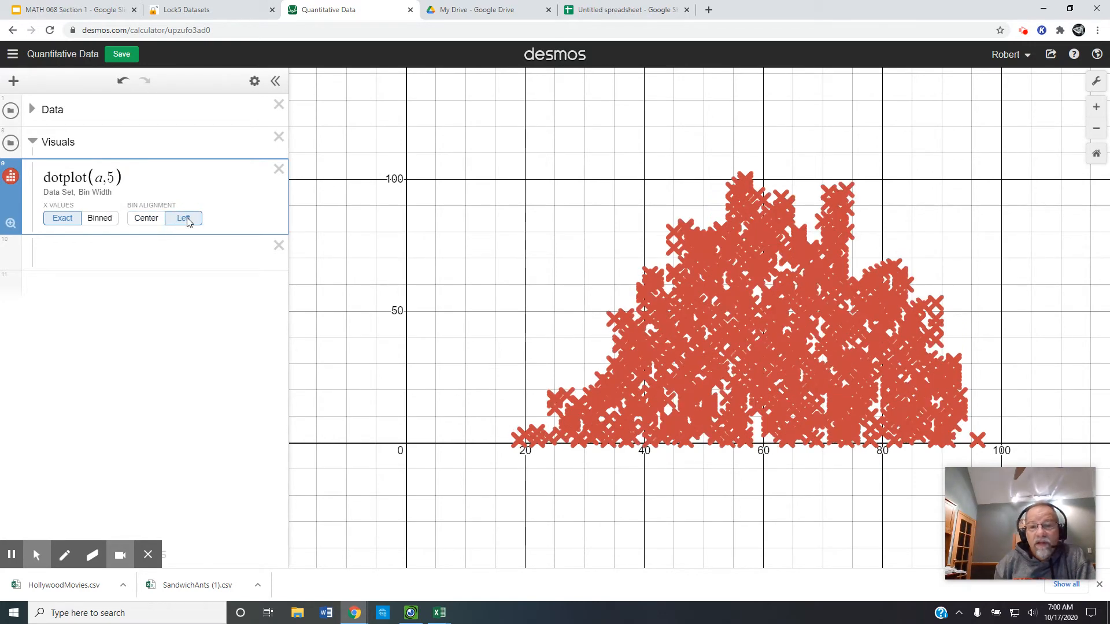
{"action": "left_click", "coordinate": [147, 220]}
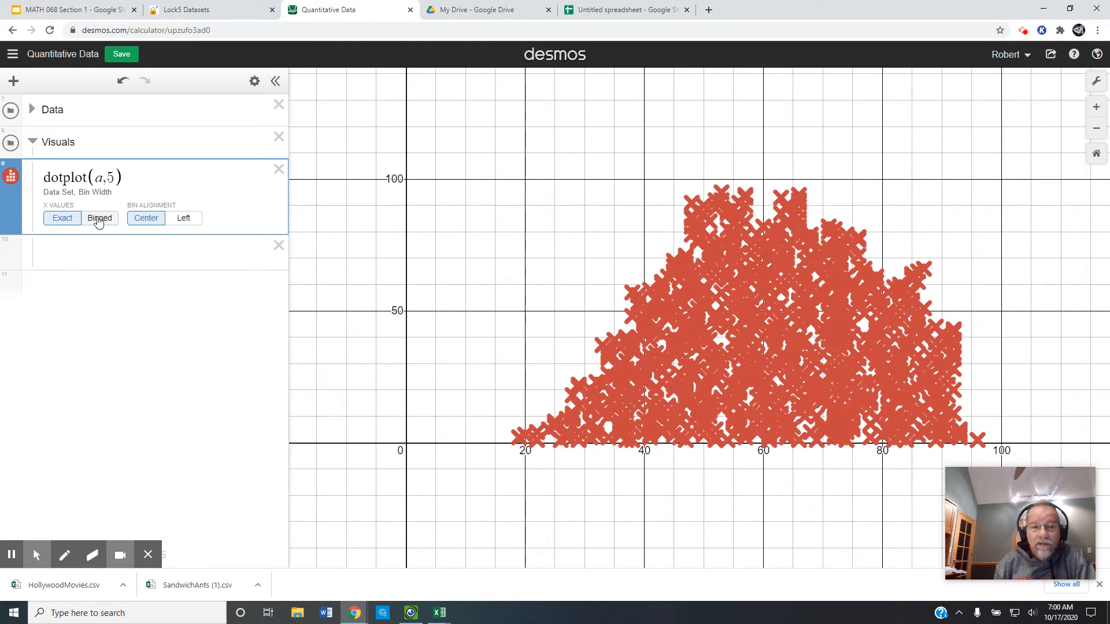
{"action": "left_click", "coordinate": [99, 219]}
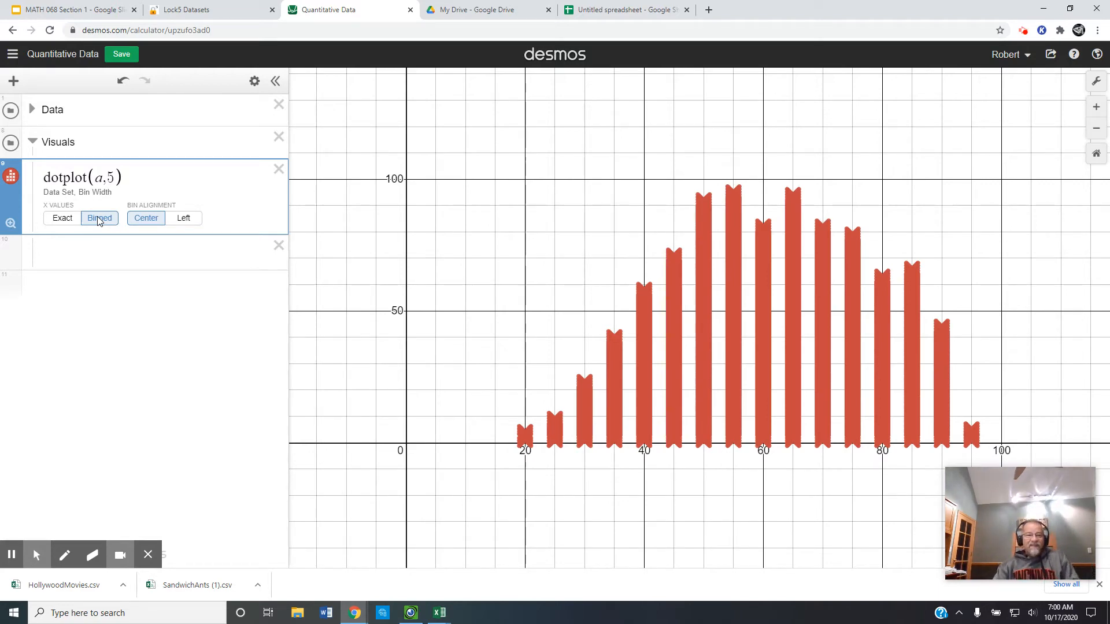
- Set the dot plot's bin width to 1 so the expression reads dotplot(a,1)
{"action": "left_click", "coordinate": [116, 177]}
{"action": "key", "text": "BackSpace"}
{"action": "type", "text": "1"}
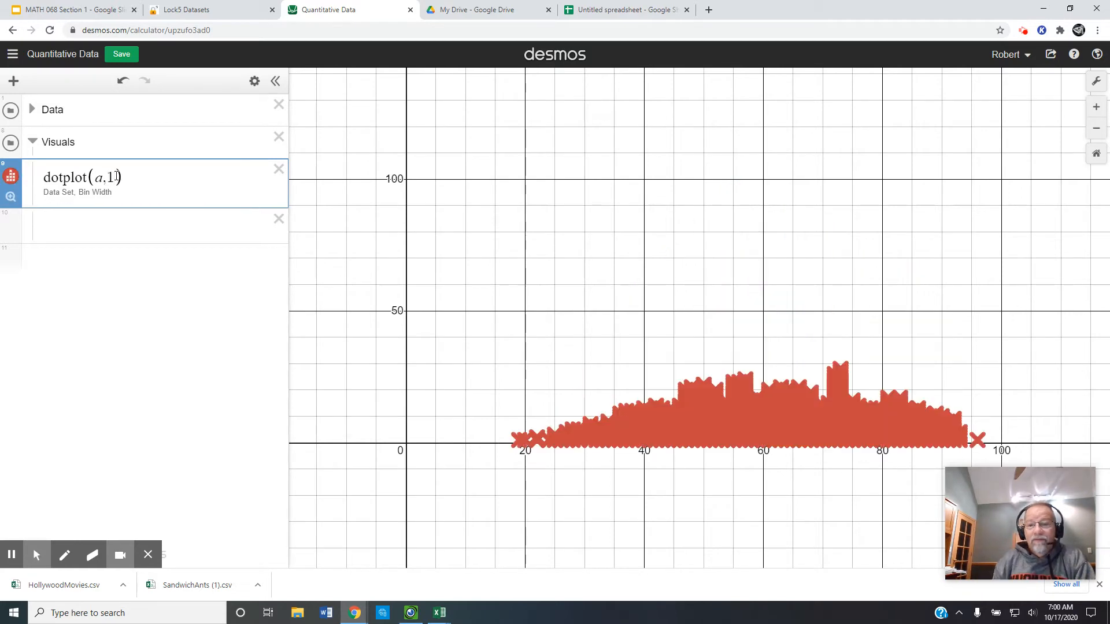
{"action": "left_click", "coordinate": [11, 197]}
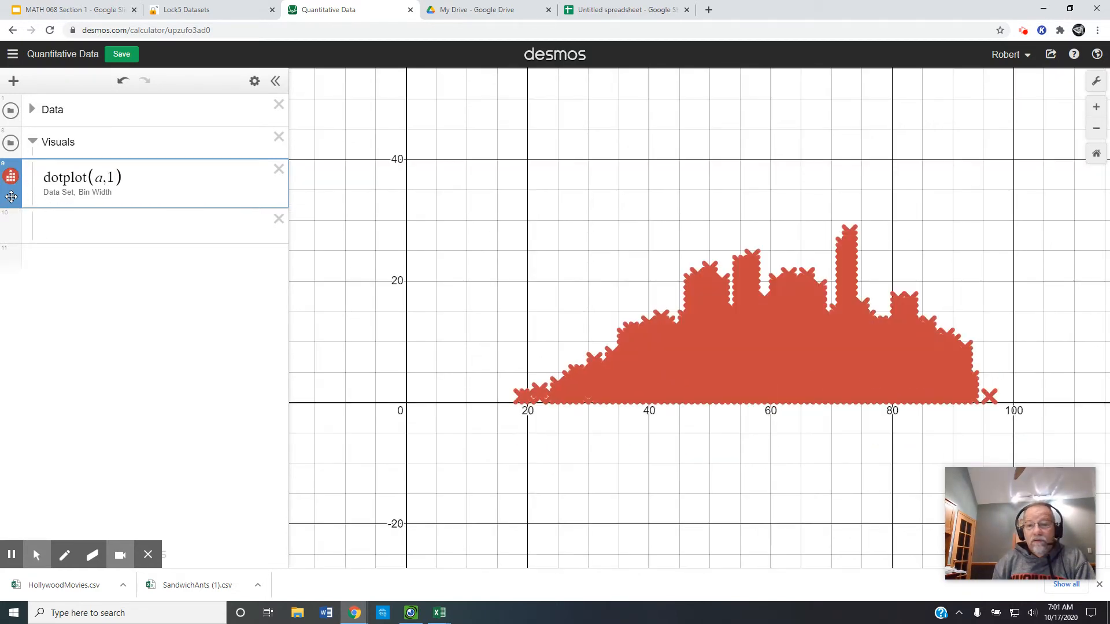
{"action": "left_click", "coordinate": [114, 177]}
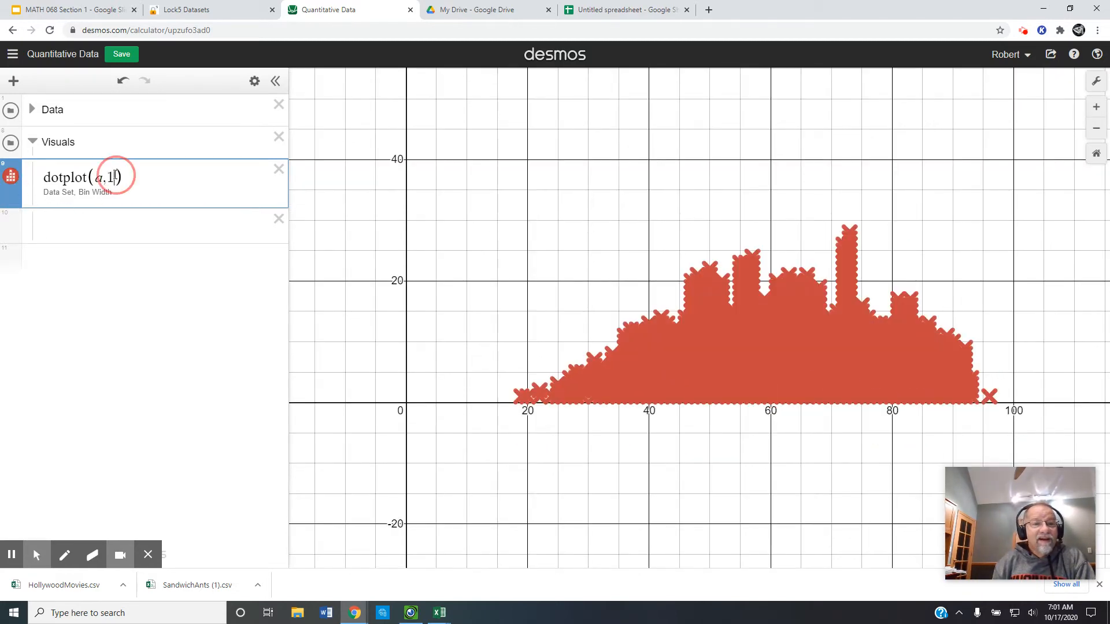
{"action": "double_click", "coordinate": [110, 176]}
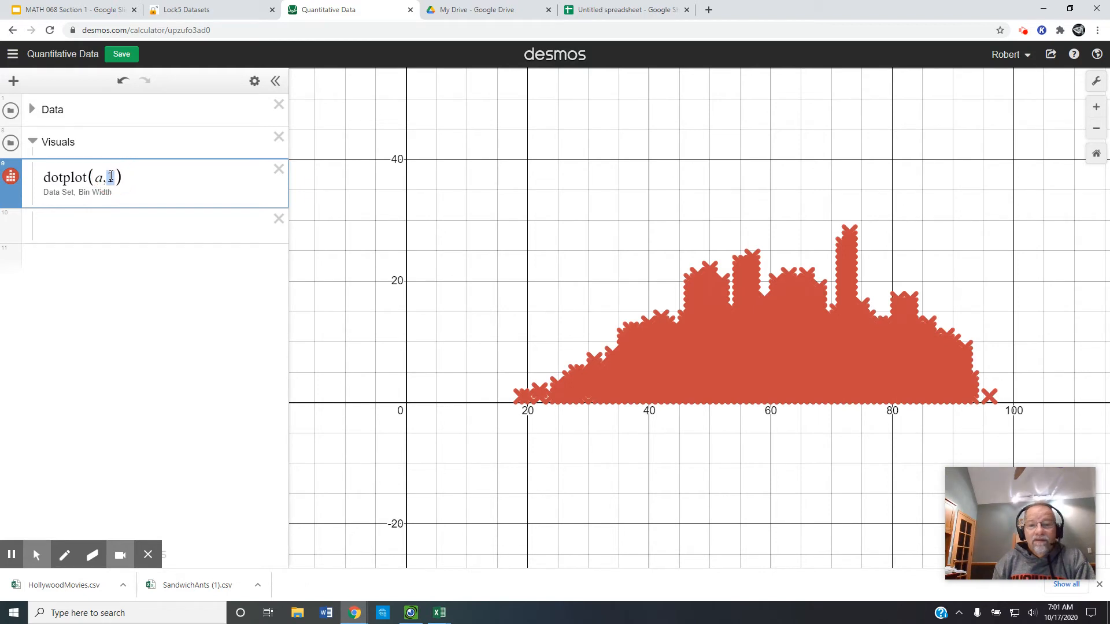
{"action": "left_click", "coordinate": [133, 230]}
{"action": "left_click", "coordinate": [65, 192]}
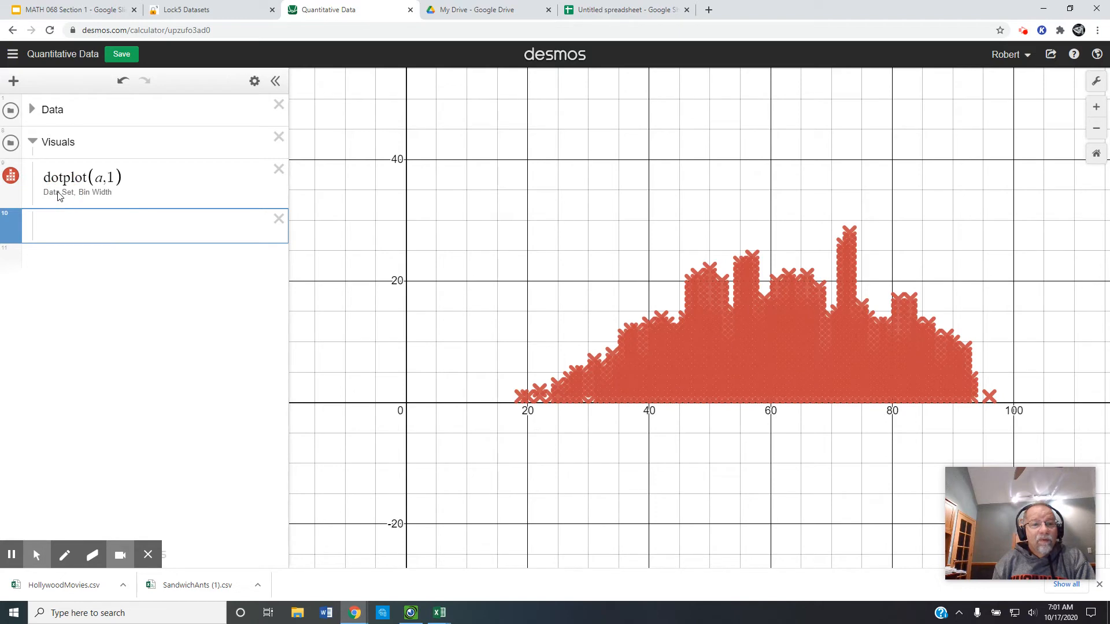
- Hide the dot plot and add the expression histogram(a) below it in the Visuals folder
{"action": "left_click", "coordinate": [106, 223]}
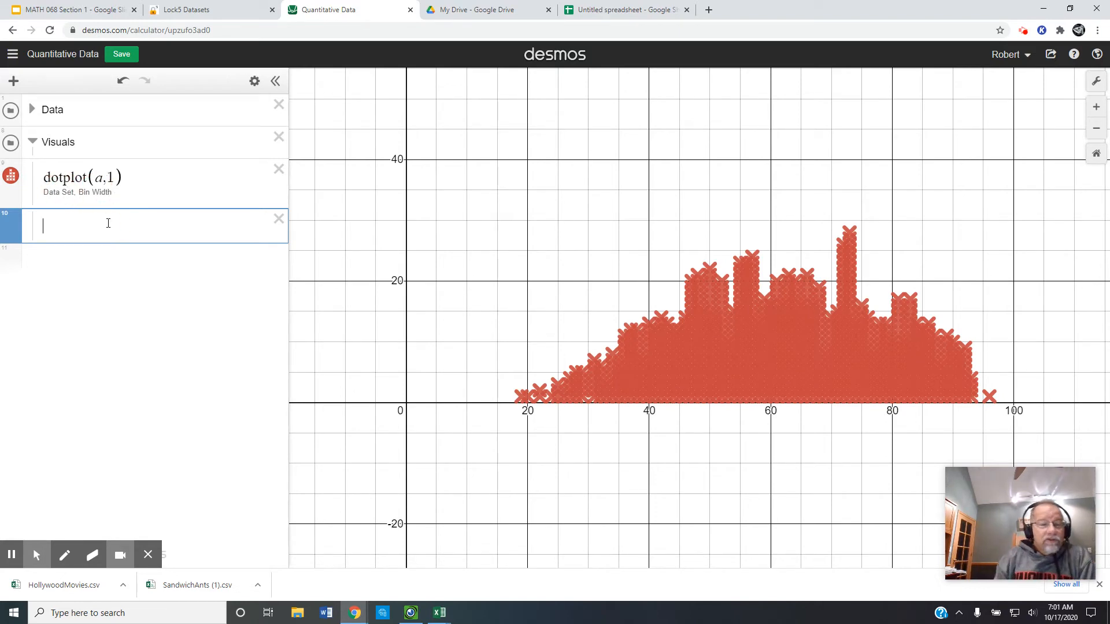
{"action": "left_click", "coordinate": [12, 176]}
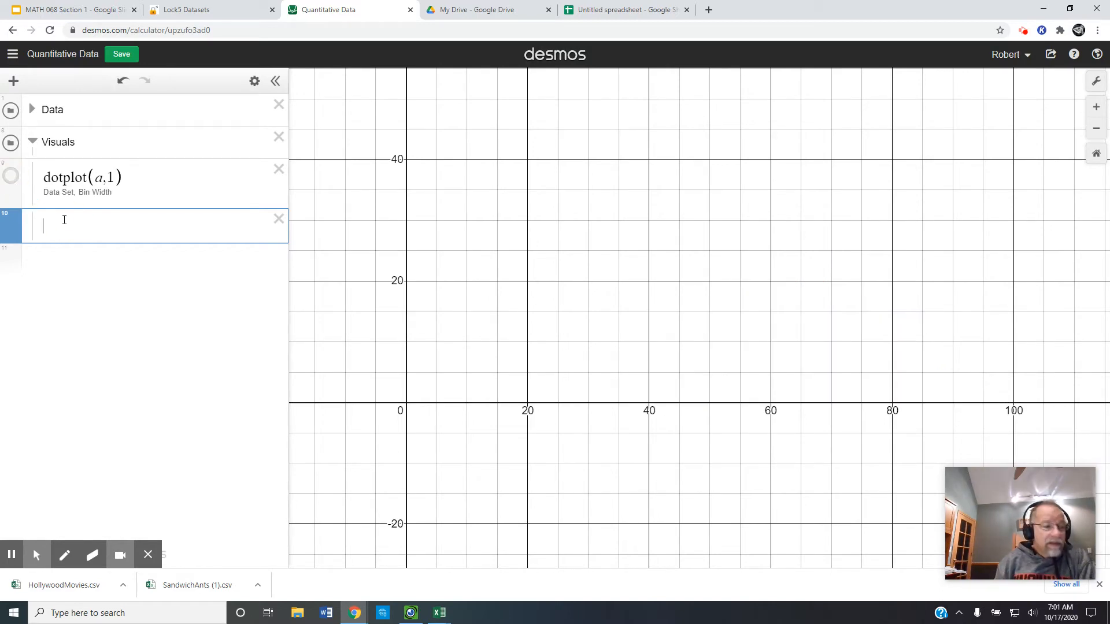
{"action": "type", "text": "h"}
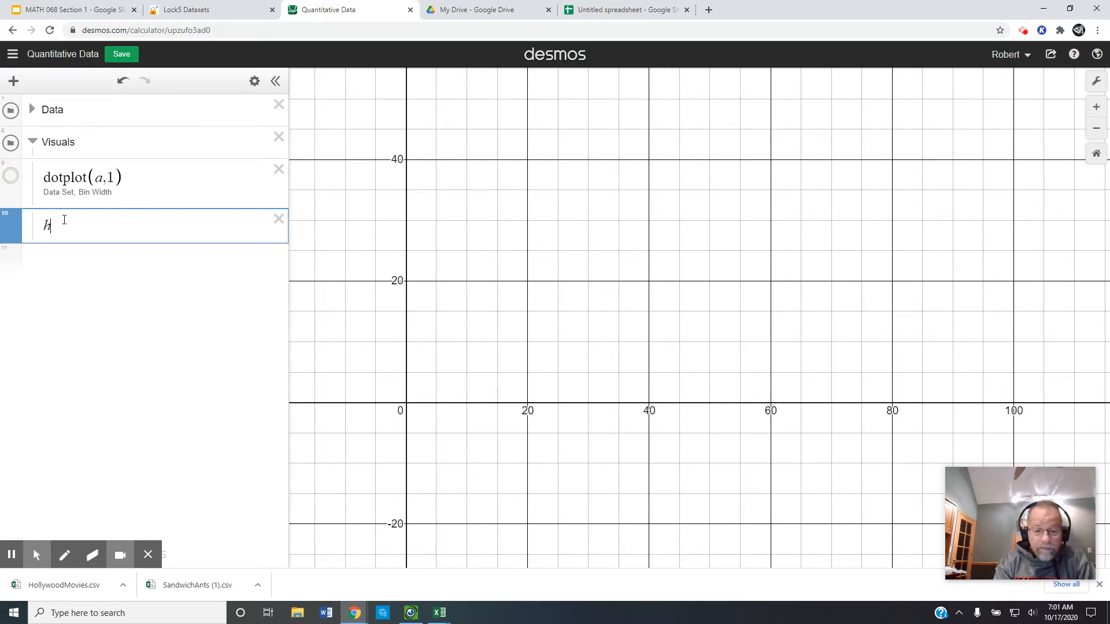
{"action": "type", "text": "istogra"}
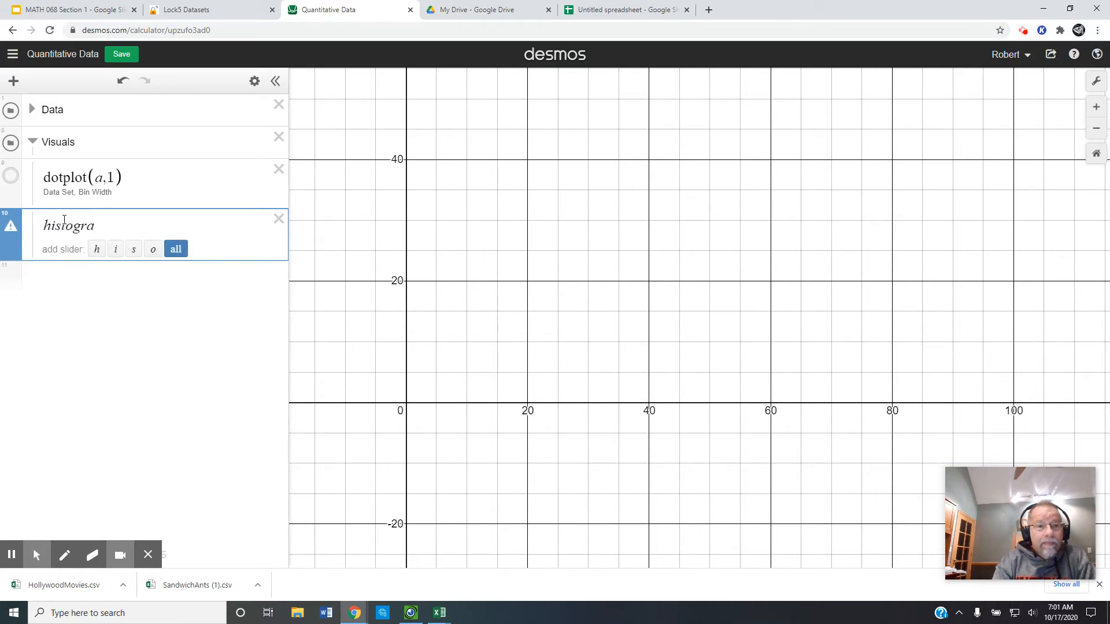
{"action": "type", "text": "m"}
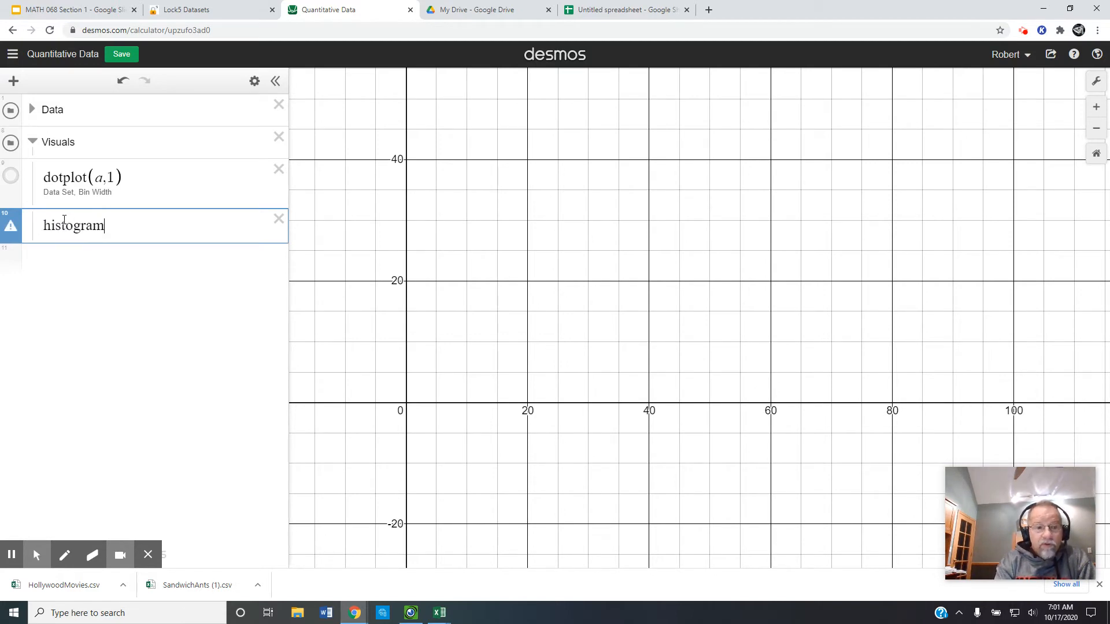
{"action": "type", "text": "(a"}
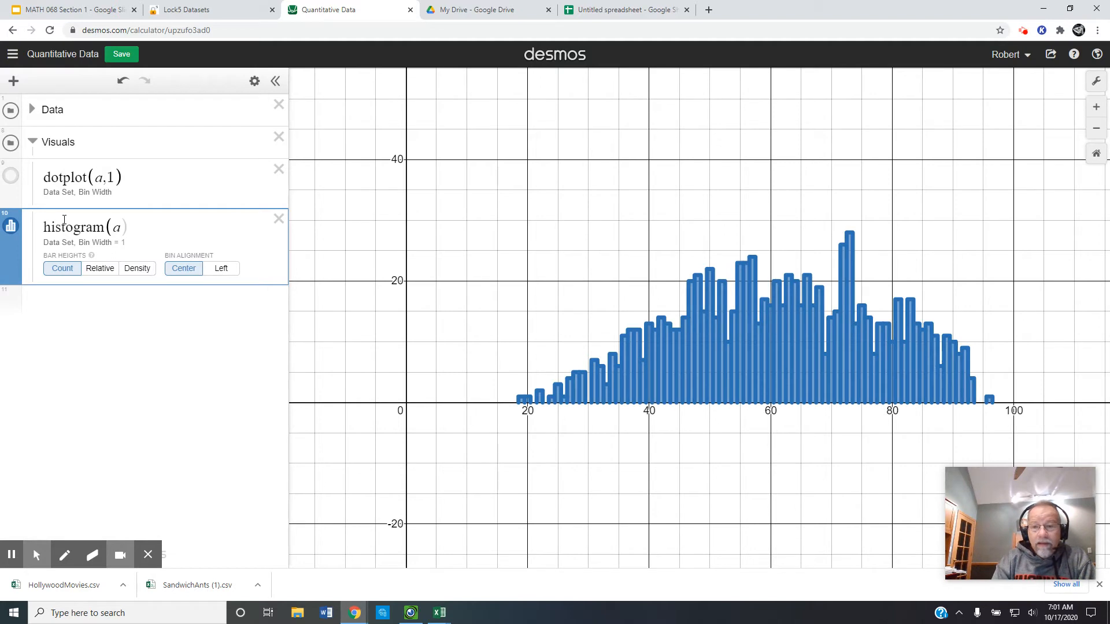
{"action": "key", "text": "Return"}
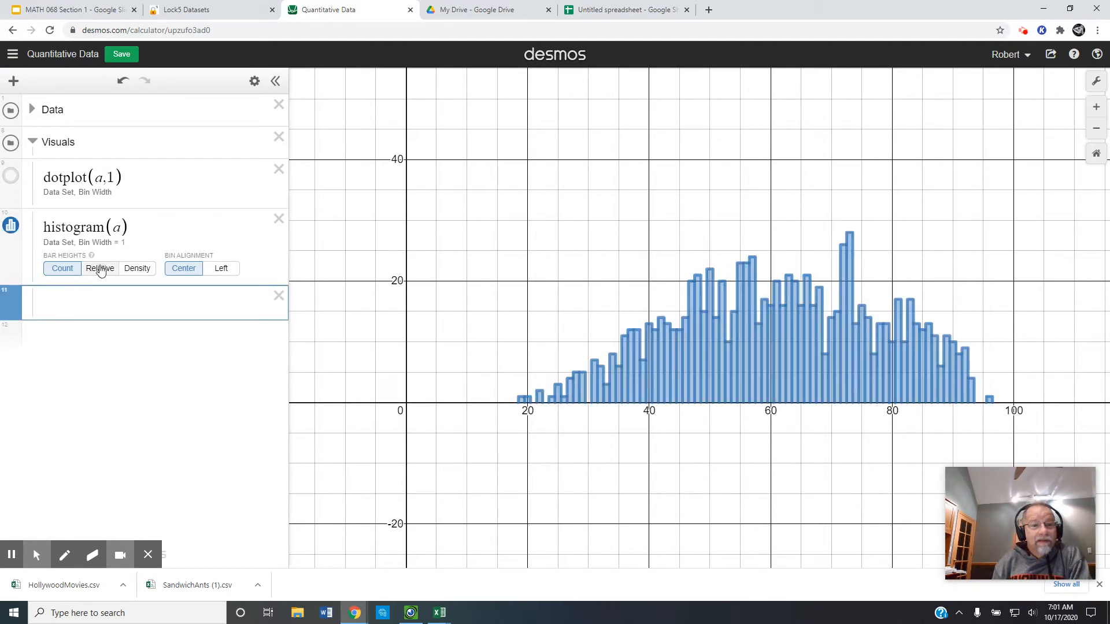
- Try Left bin alignment on the histogram and return it to Center
{"action": "left_click", "coordinate": [220, 269]}
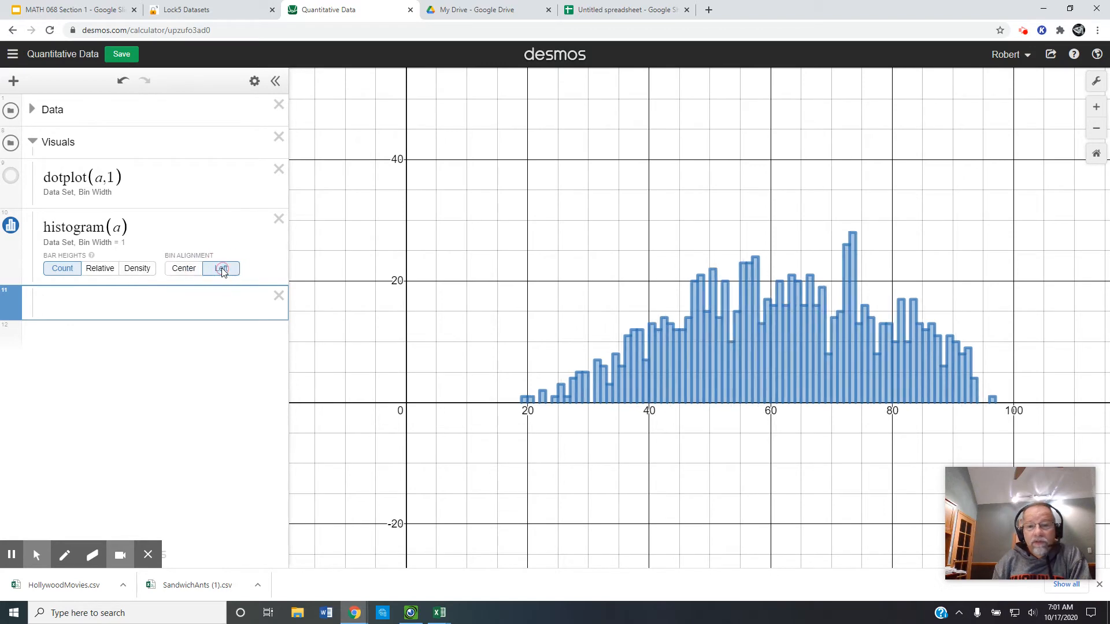
{"action": "left_click", "coordinate": [184, 269]}
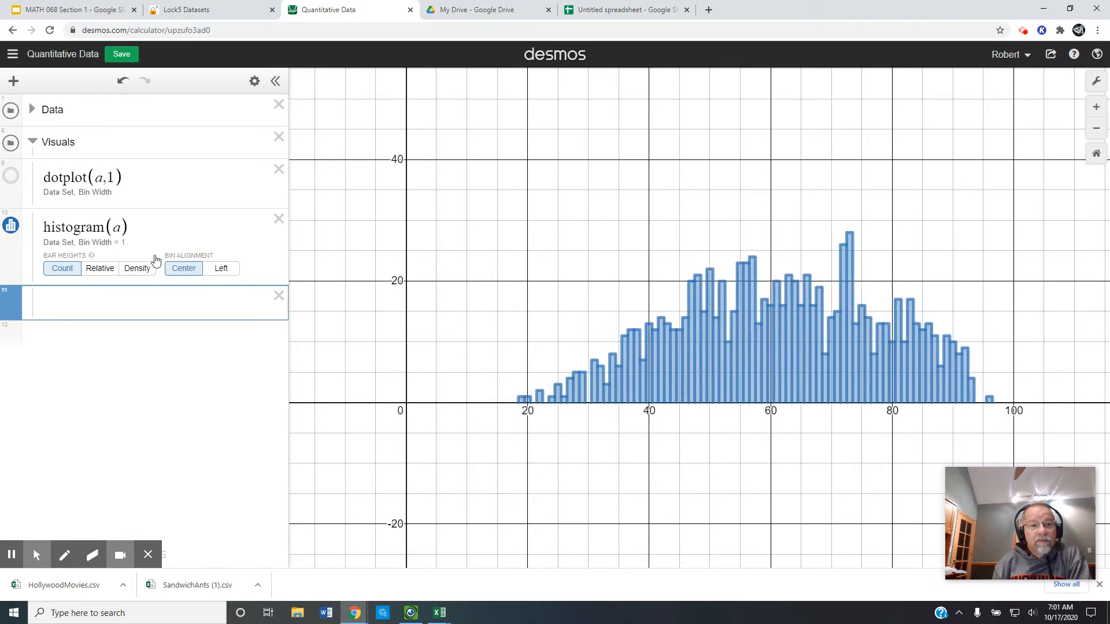
- Set the histogram's bin width to 10 so it reads histogram(a,10), and change its color to orange
{"action": "left_click", "coordinate": [126, 242]}
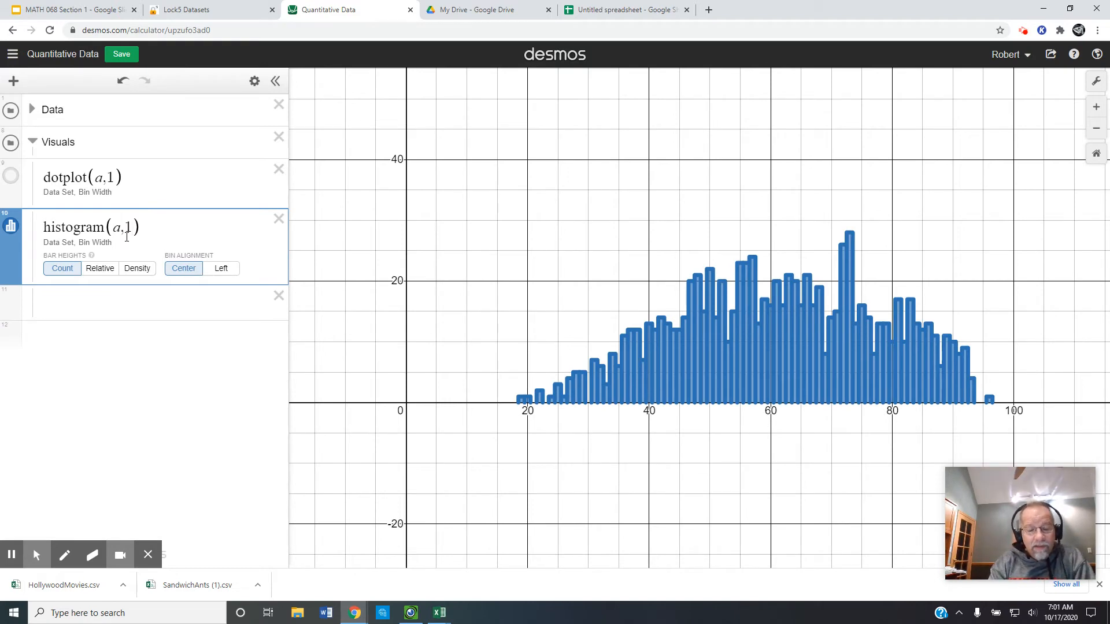
{"action": "key", "text": "BackSpace"}
{"action": "type", "text": "10"}
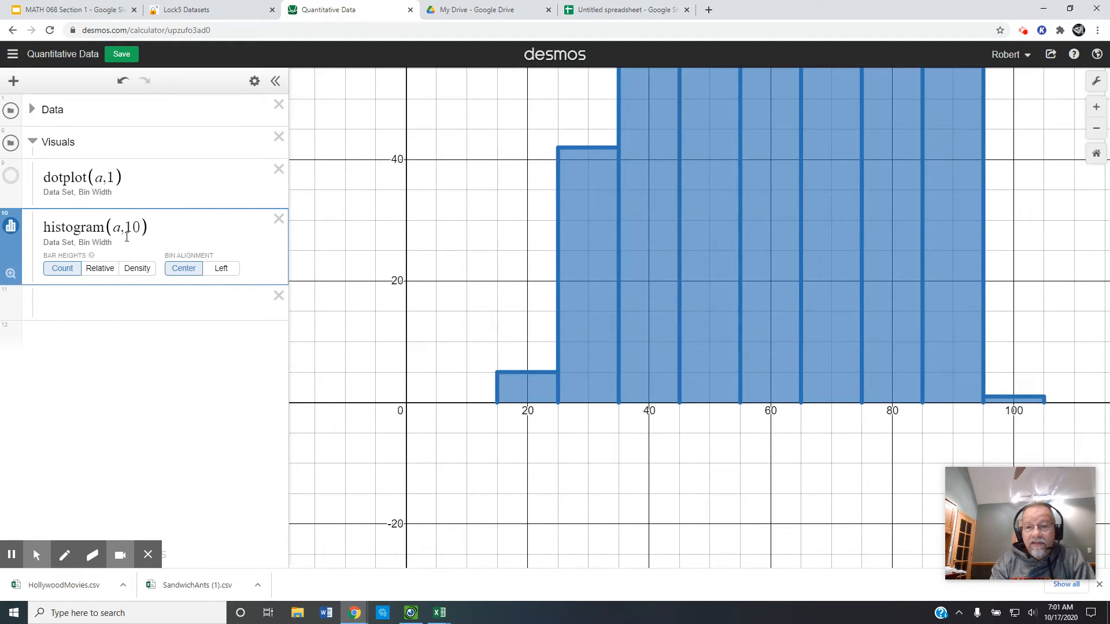
{"action": "left_click", "coordinate": [12, 273]}
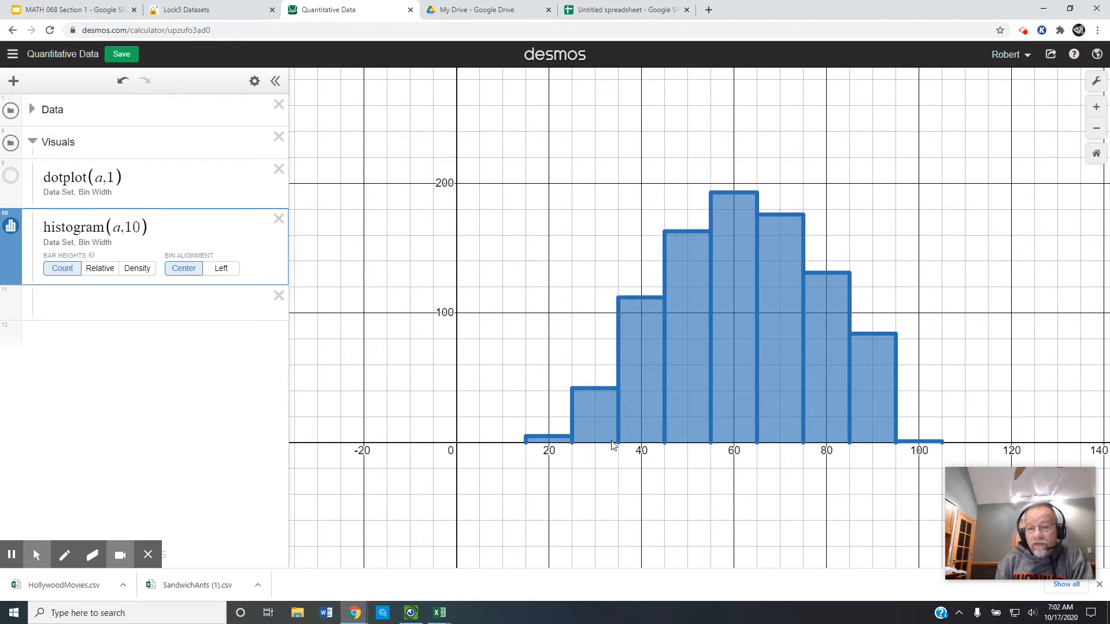
{"action": "left_click", "coordinate": [12, 227]}
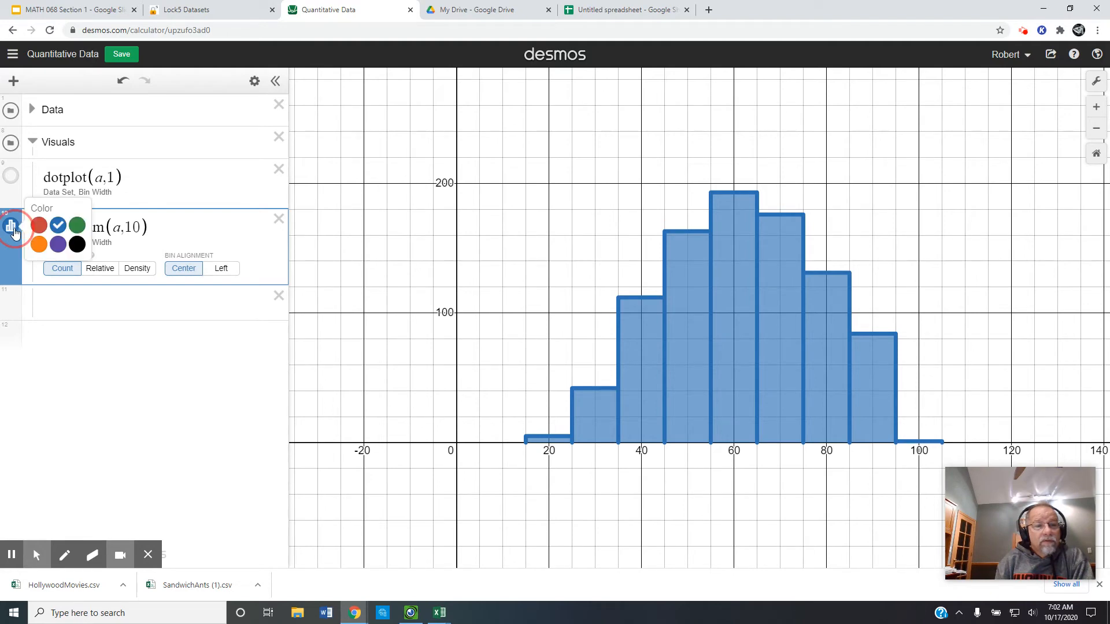
{"action": "left_click", "coordinate": [40, 246]}
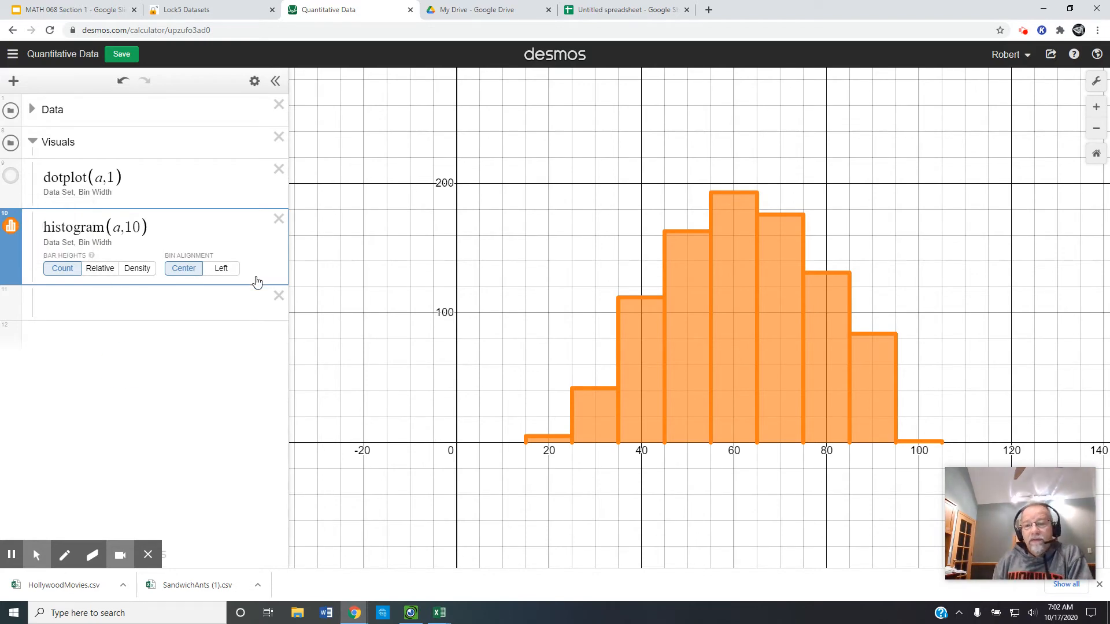
- Show the dot plot over the histogram to compare their shapes, and leave only the histogram displayed
{"action": "left_click", "coordinate": [14, 180]}
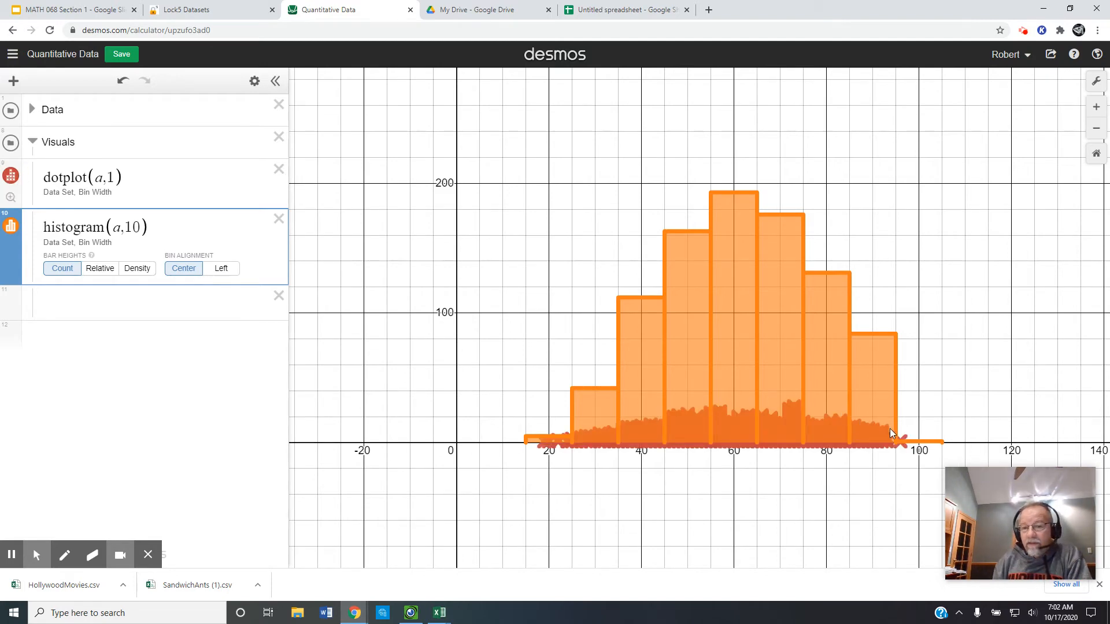
{"action": "left_click", "coordinate": [11, 197]}
{"action": "scroll", "coordinate": [640, 439], "scroll_direction": "down", "scroll_amount": 5}
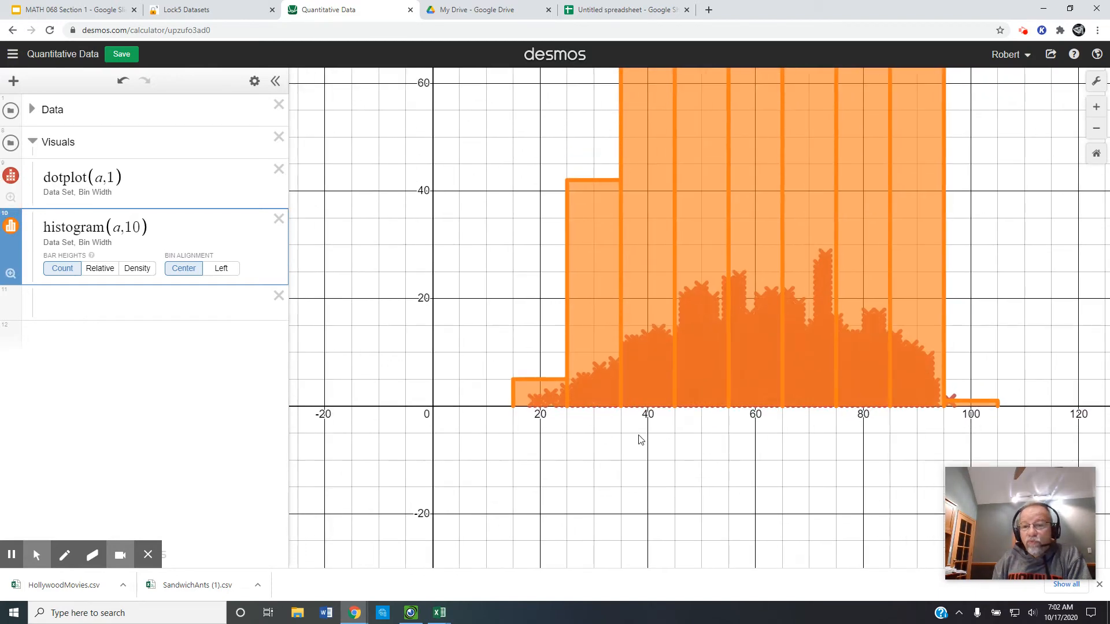
{"action": "scroll", "coordinate": [640, 439], "scroll_direction": "down", "scroll_amount": 4}
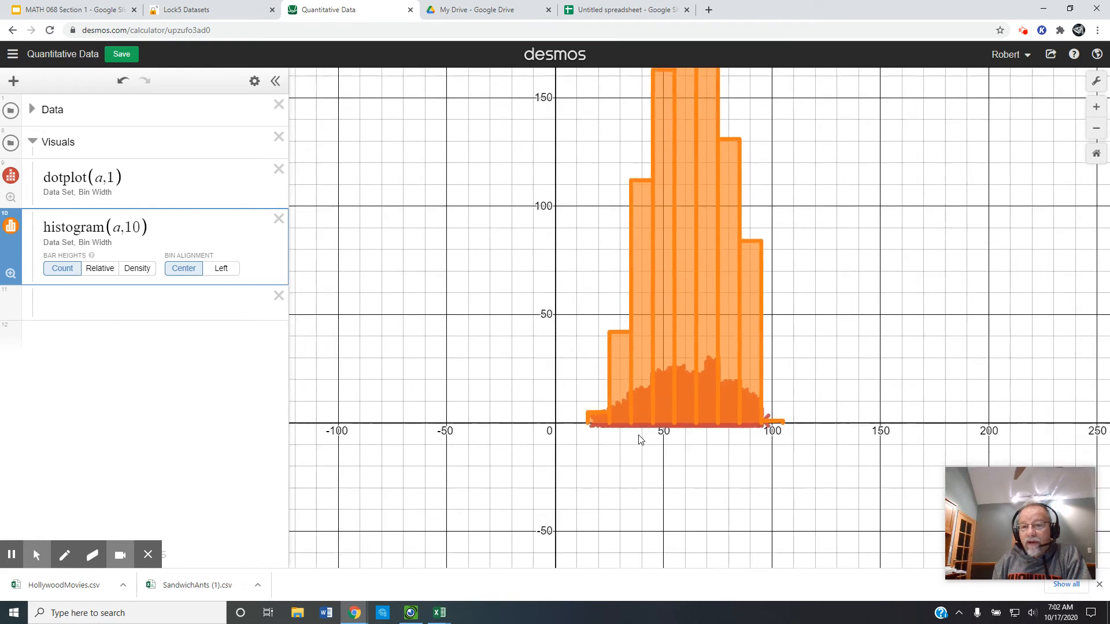
{"action": "scroll", "coordinate": [712, 201], "scroll_direction": "down", "scroll_amount": 2}
{"action": "left_click_drag", "start_coordinate": [801, 206], "coordinate": [774, 305]}
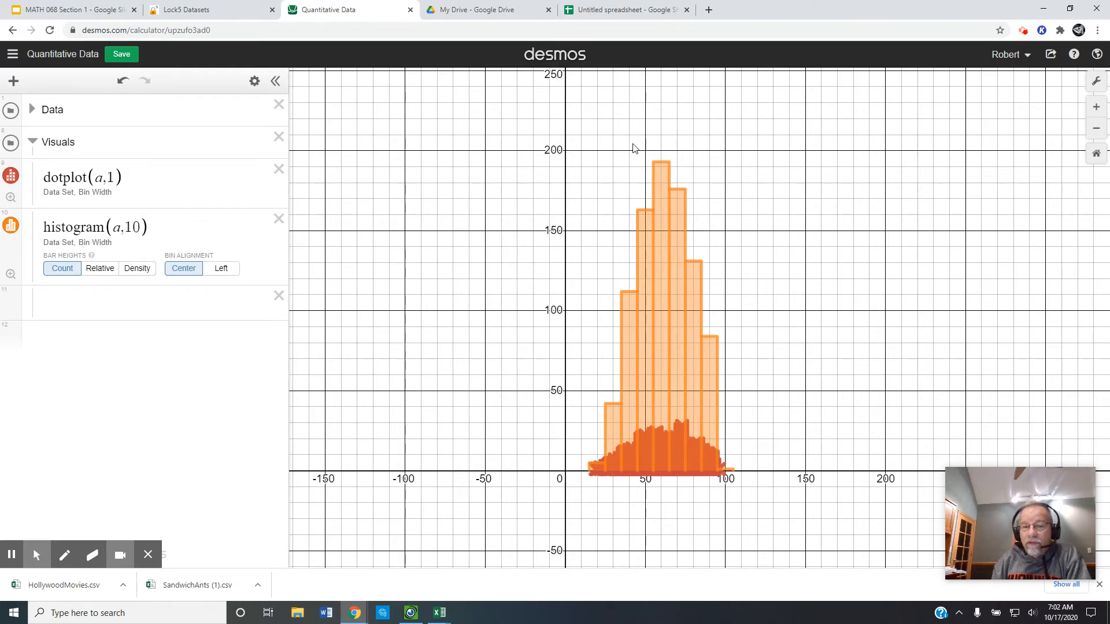
{"action": "left_click", "coordinate": [11, 274]}
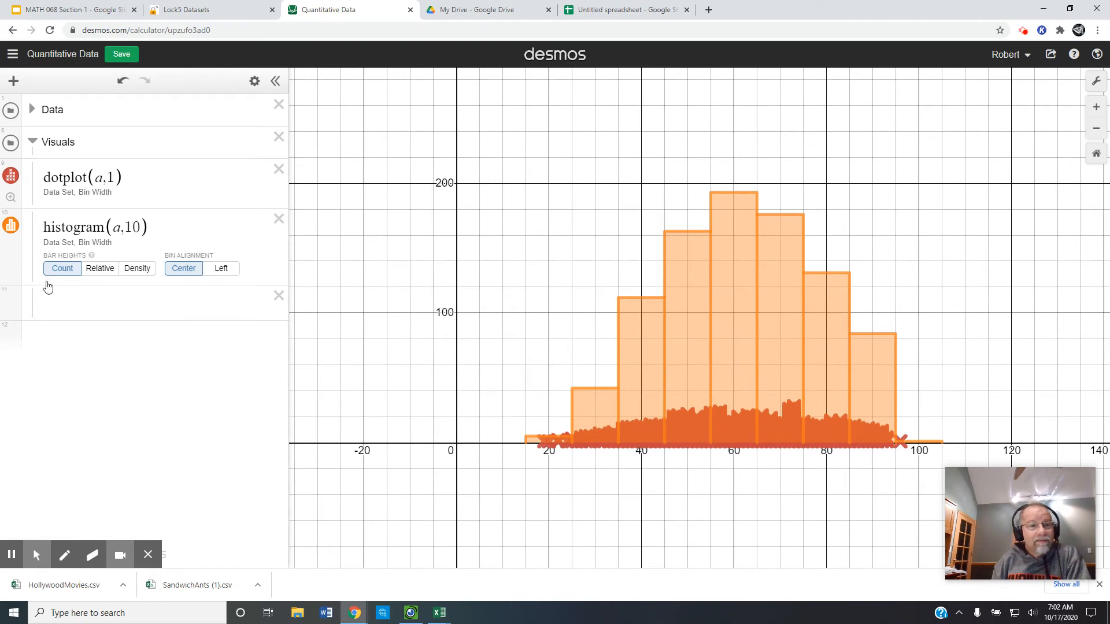
{"action": "left_click", "coordinate": [9, 175]}
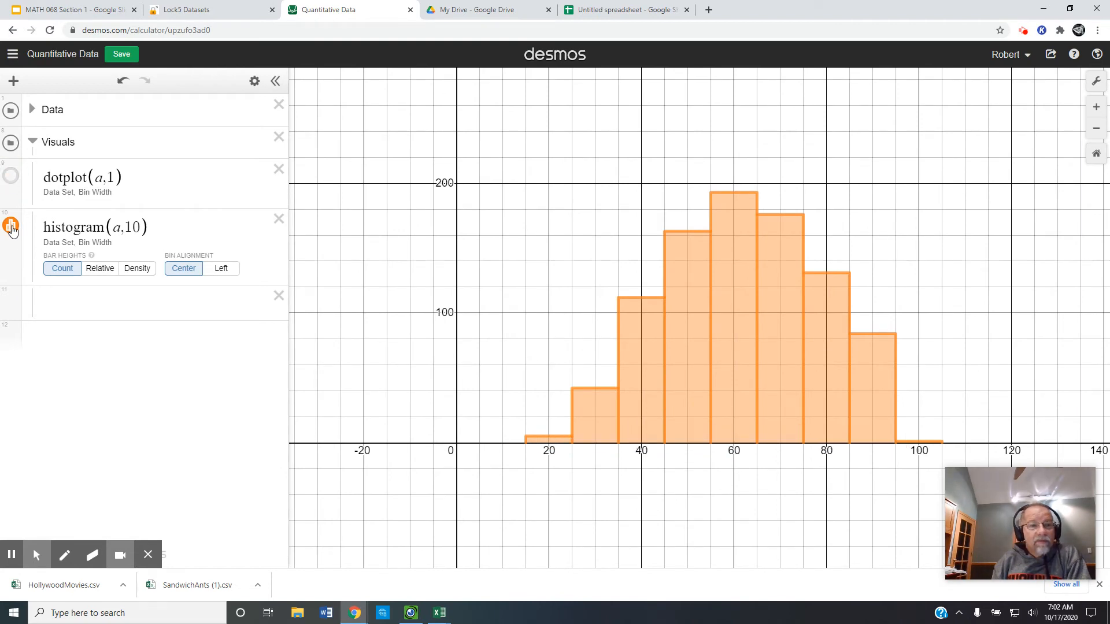
{"action": "left_click", "coordinate": [11, 226]}
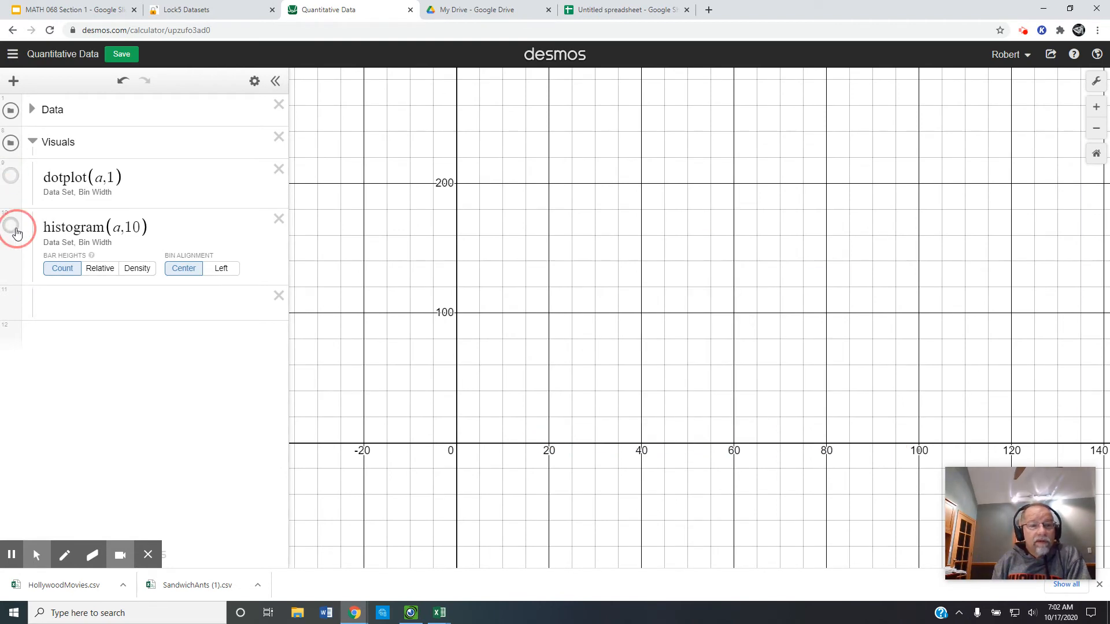
{"action": "left_click", "coordinate": [11, 226]}
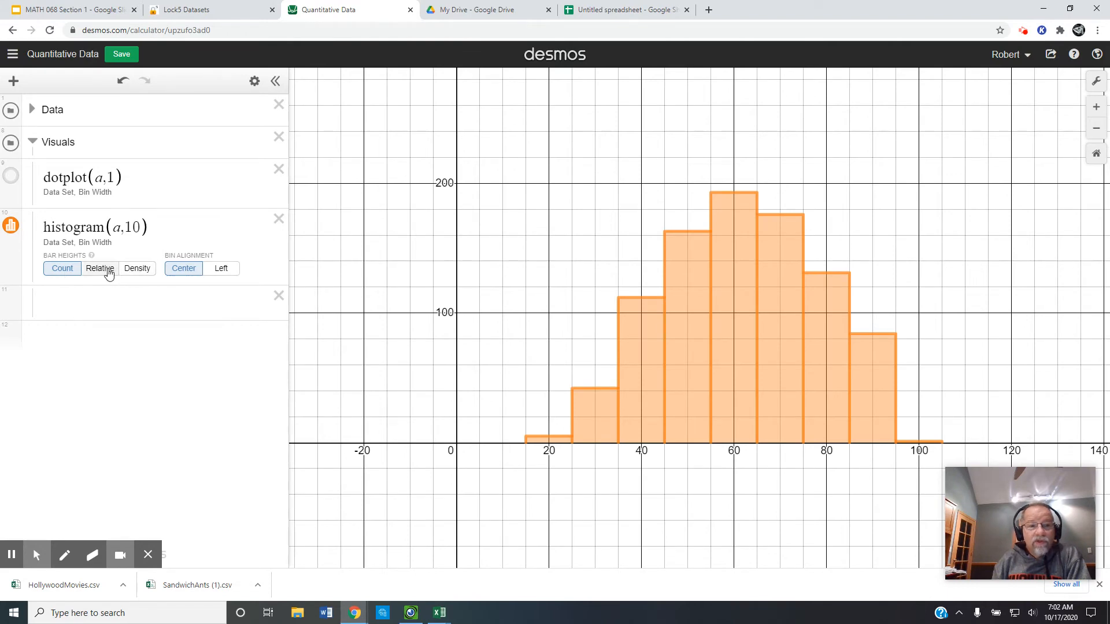
- Set the histogram's bar heights to Relative and compare its vertical scale with the dot plot's
{"action": "left_click", "coordinate": [99, 269]}
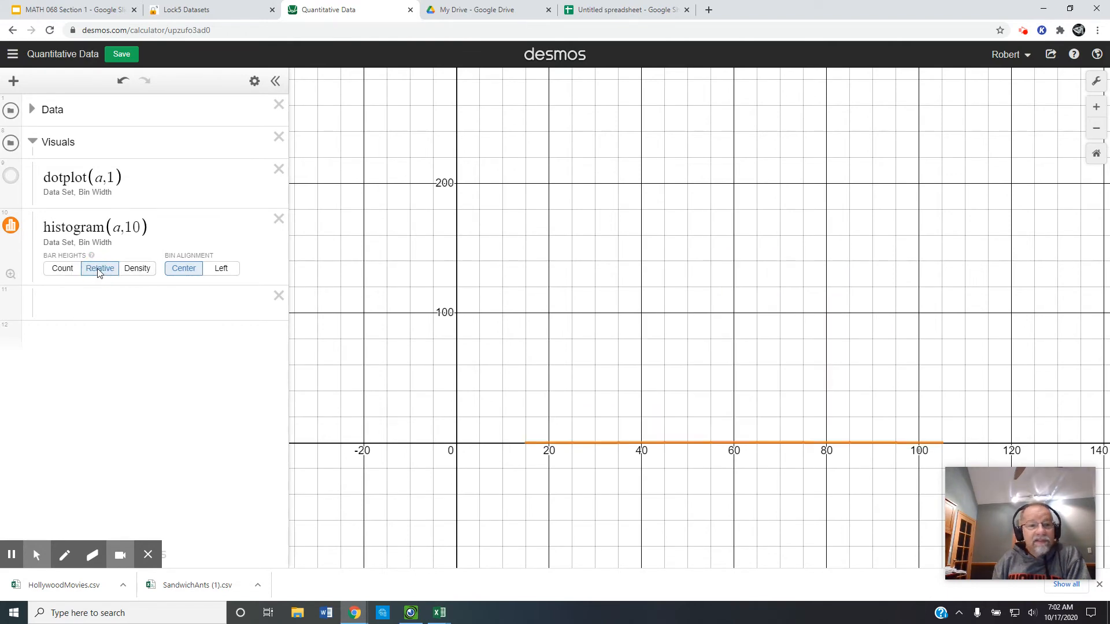
{"action": "left_click", "coordinate": [11, 274]}
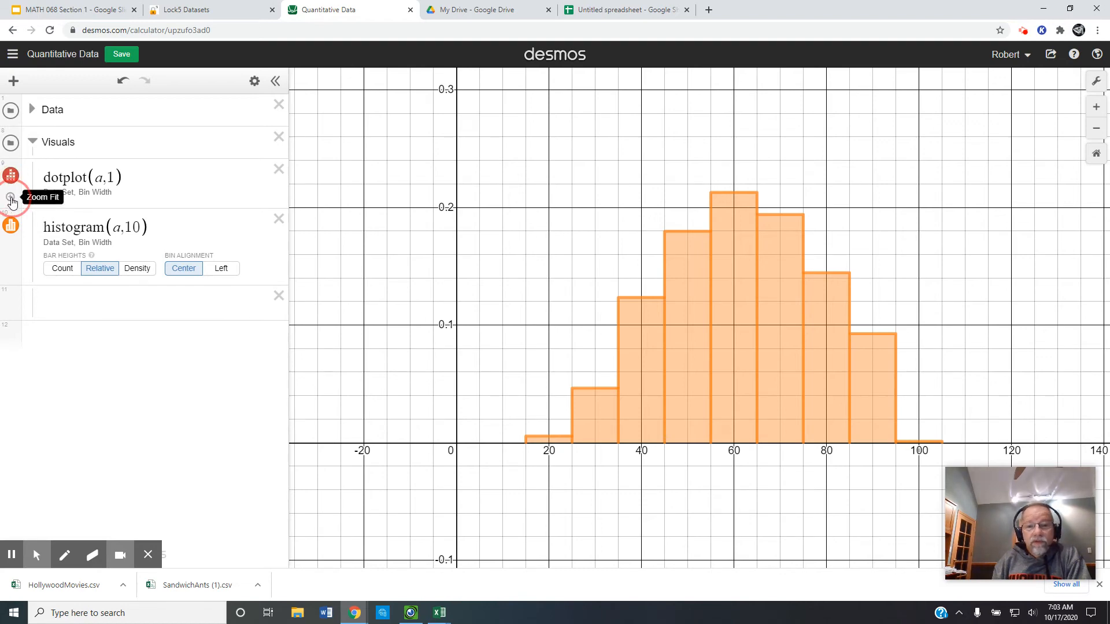
{"action": "left_click", "coordinate": [10, 198]}
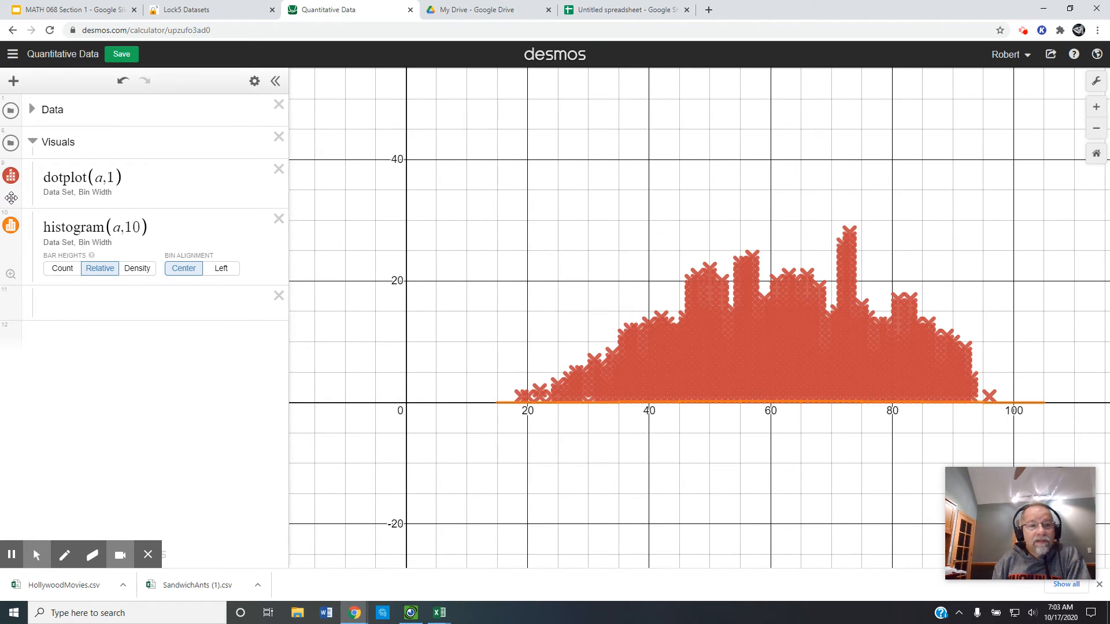
- Hide the dot plot and the histogram, and enter boxplot(A) as a new expression in the Visuals folder
{"action": "left_click", "coordinate": [11, 176]}
{"action": "left_click", "coordinate": [11, 227]}
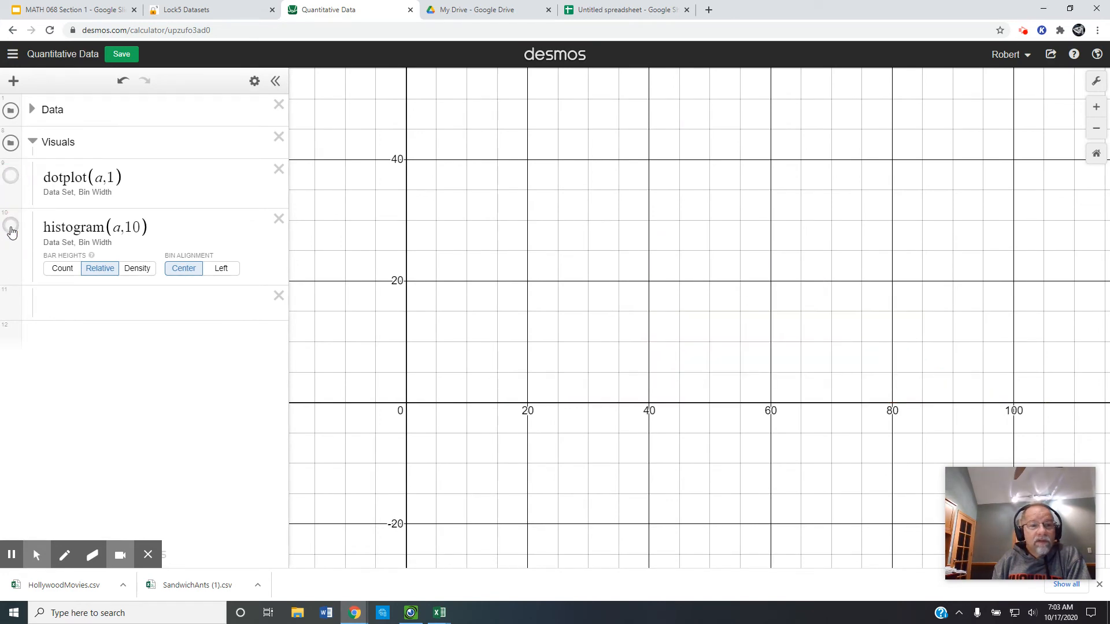
{"action": "left_click", "coordinate": [67, 297]}
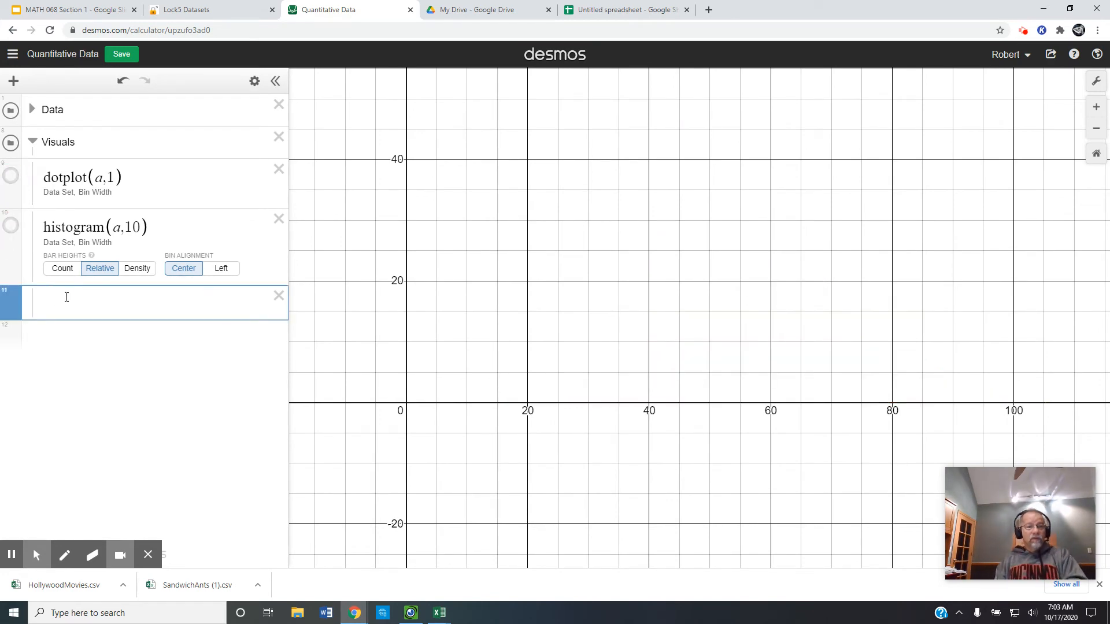
{"action": "type", "text": "b"}
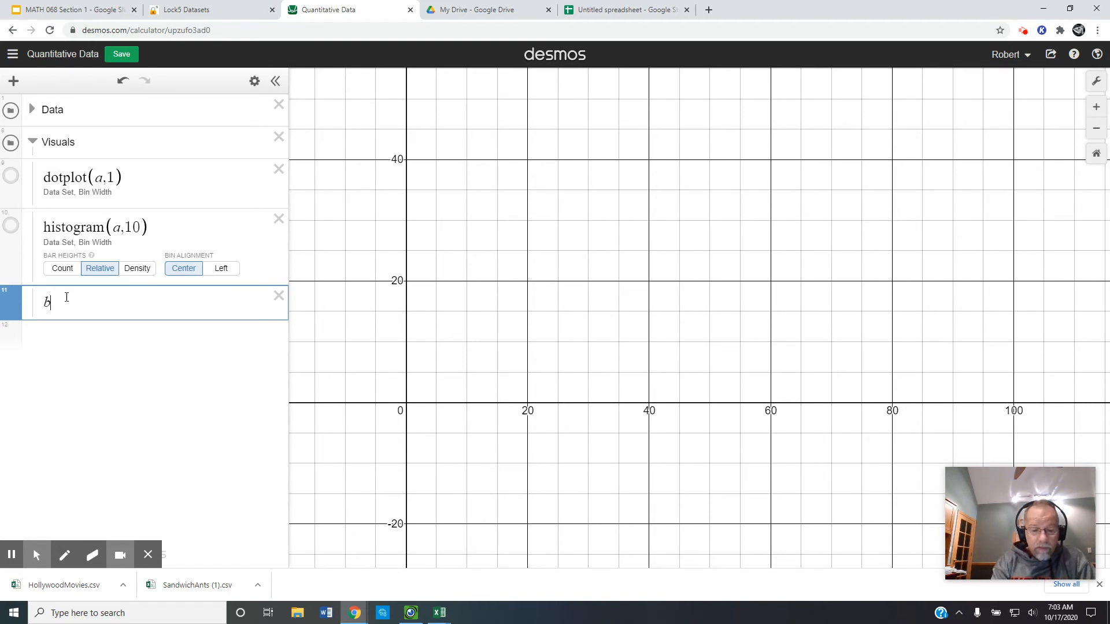
{"action": "type", "text": "oxplot"}
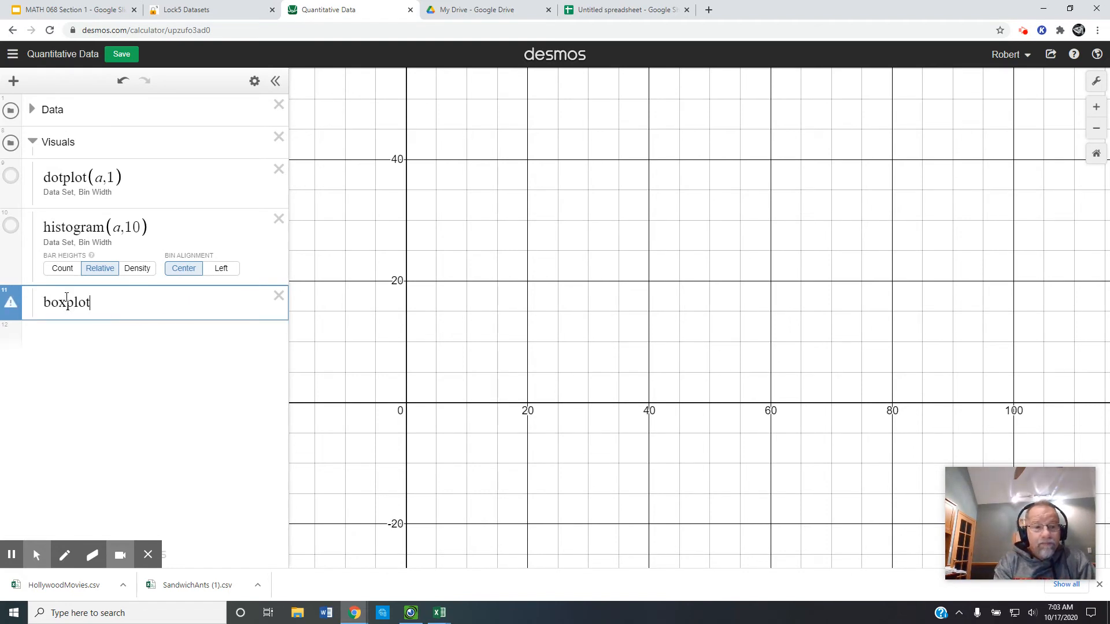
{"action": "type", "text": "(A"}
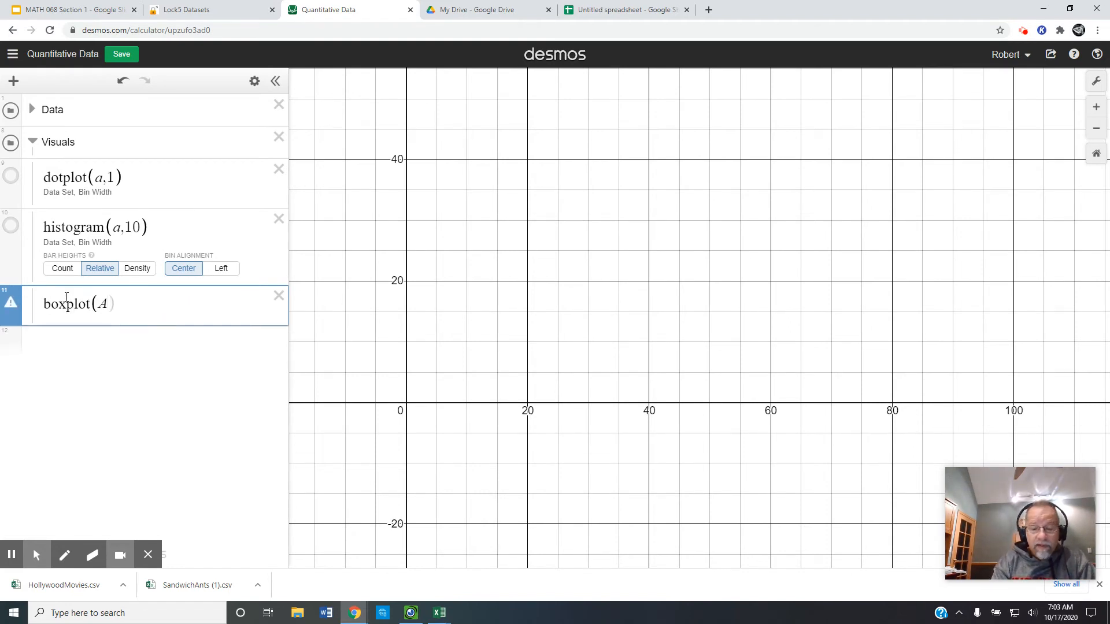
{"action": "key", "text": "Return"}
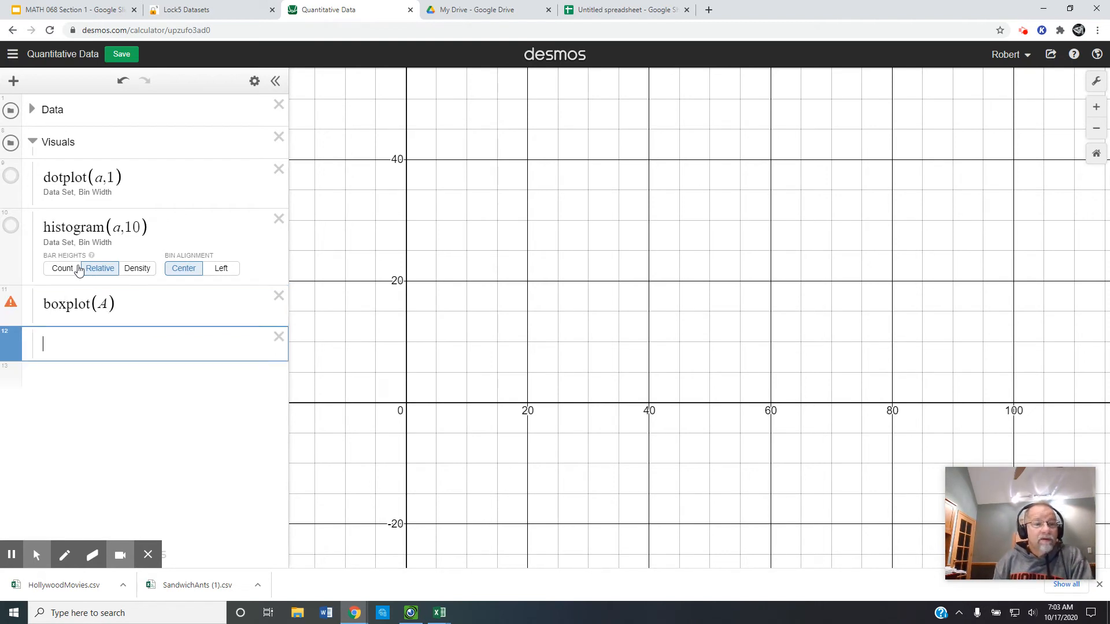
- Correct the box plot expression to boxplot(a) with a lowercase a, and fit the graph to the box plot
{"action": "left_click", "coordinate": [88, 396]}
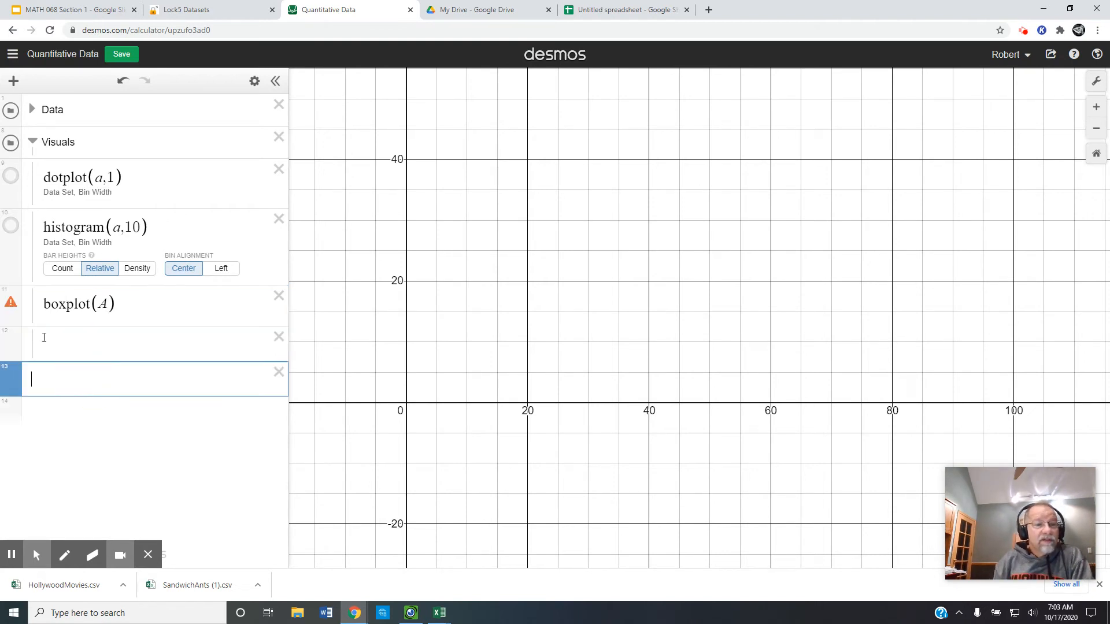
{"action": "left_click", "coordinate": [11, 306]}
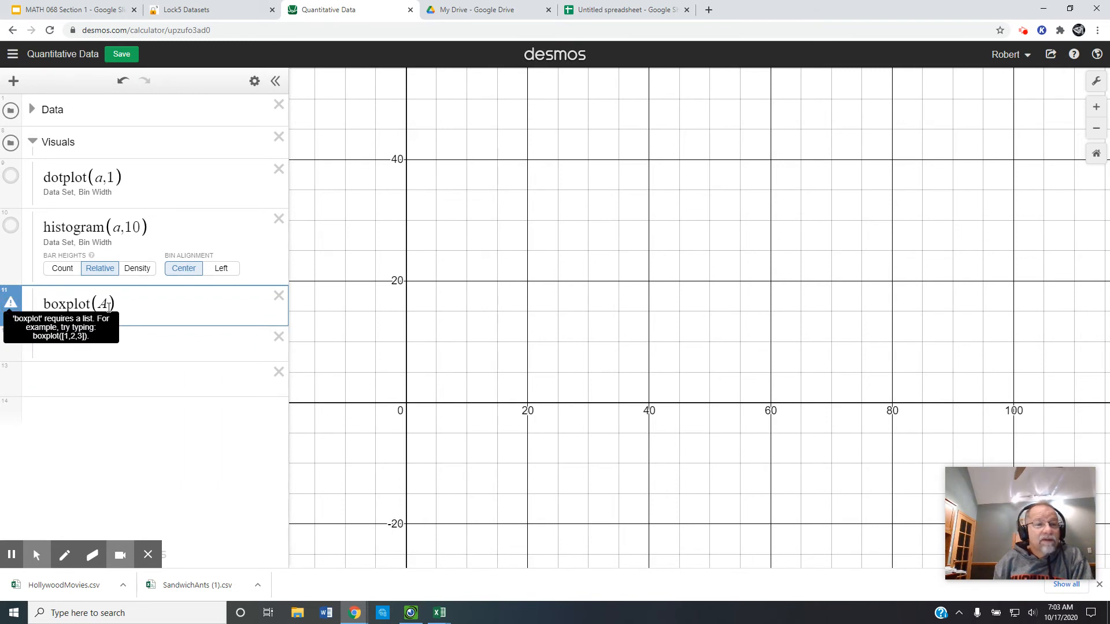
{"action": "left_click", "coordinate": [160, 305]}
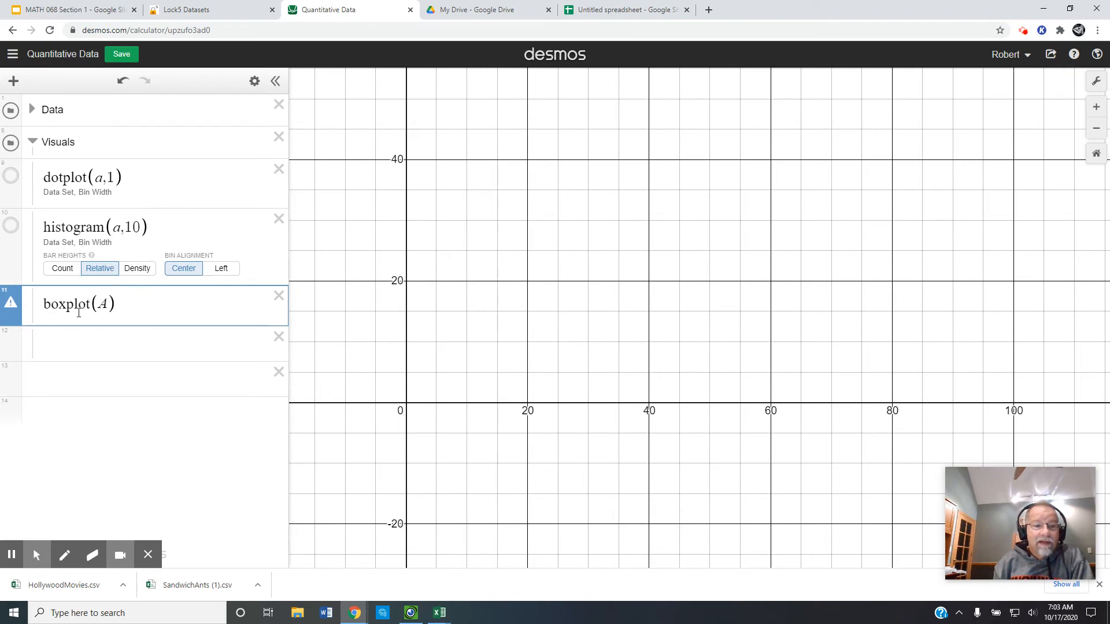
{"action": "left_click", "coordinate": [109, 303]}
{"action": "key", "text": "BackSpace"}
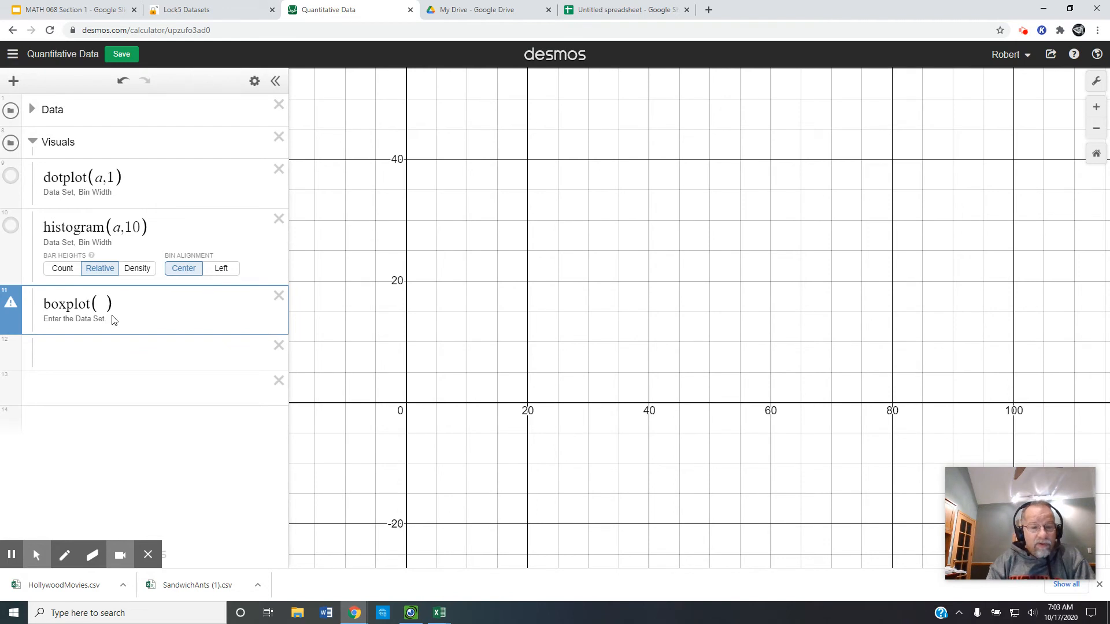
{"action": "type", "text": "a"}
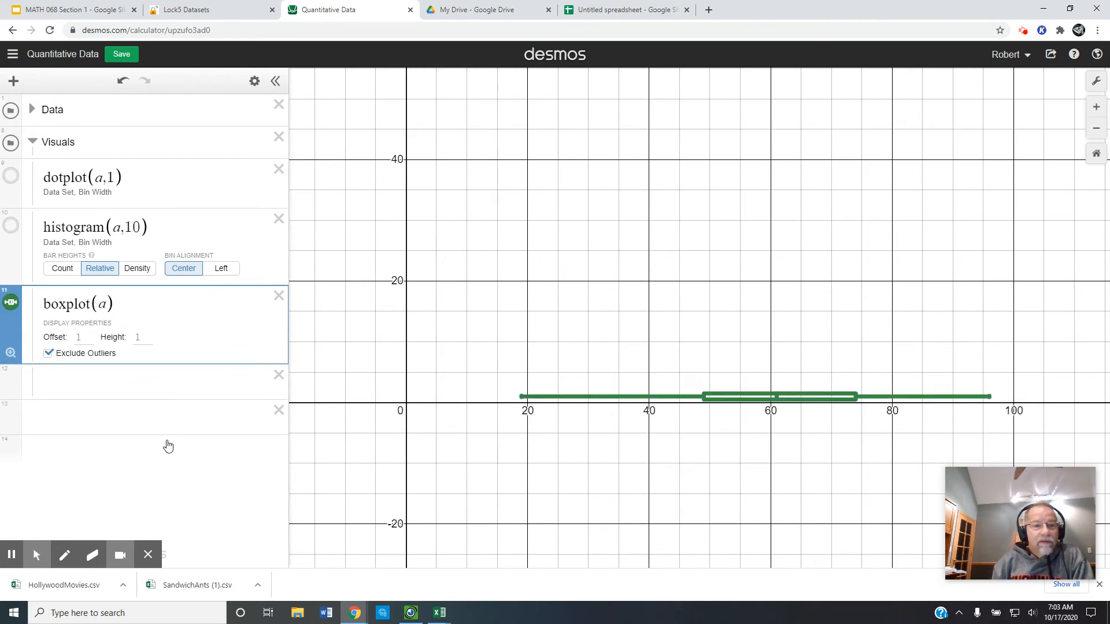
{"action": "left_click", "coordinate": [12, 353]}
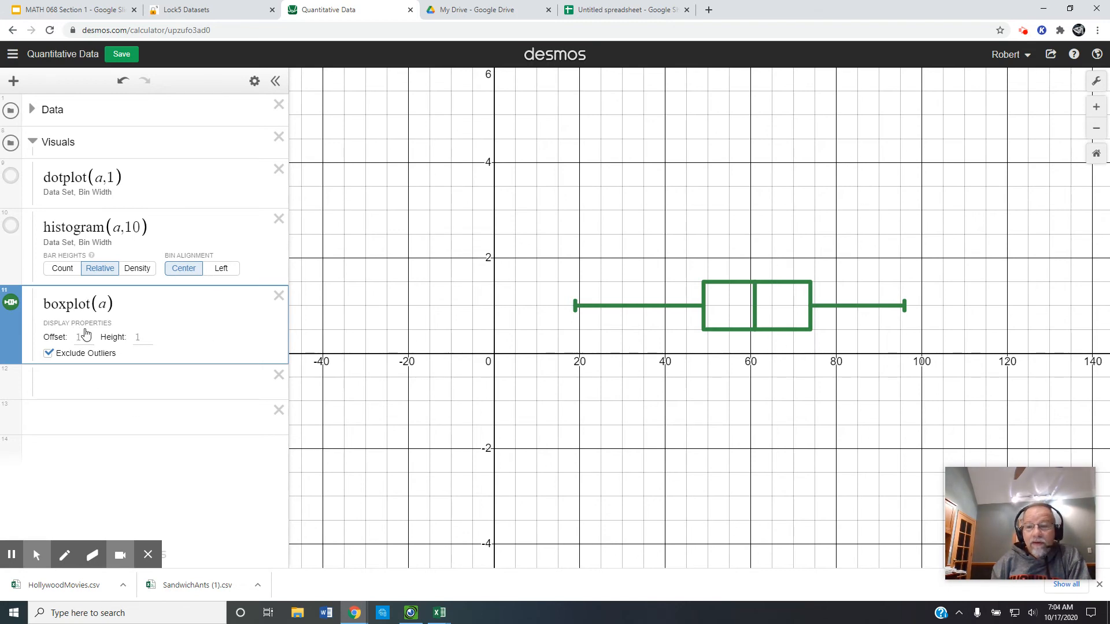
- Turn off Exclude Outliers for the box plot and check the graph for outlying points
{"action": "left_click", "coordinate": [49, 353]}
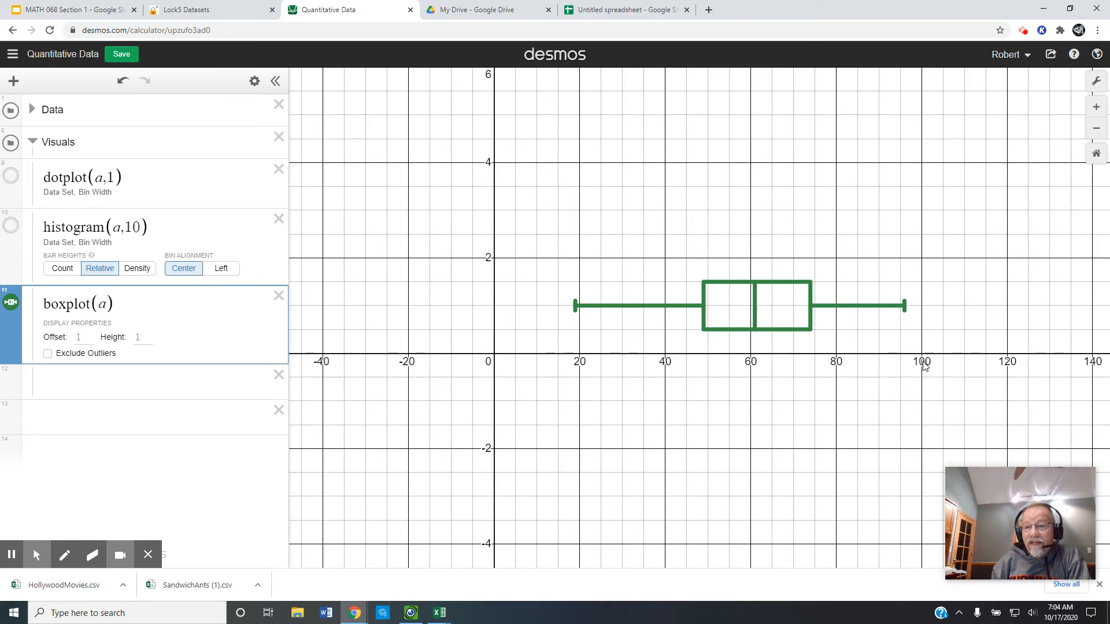
{"action": "scroll", "coordinate": [922, 370], "scroll_direction": "down", "scroll_amount": 3}
{"action": "scroll", "coordinate": [920, 373], "scroll_direction": "down", "scroll_amount": 4}
{"action": "scroll", "coordinate": [918, 374], "scroll_direction": "up", "scroll_amount": 3}
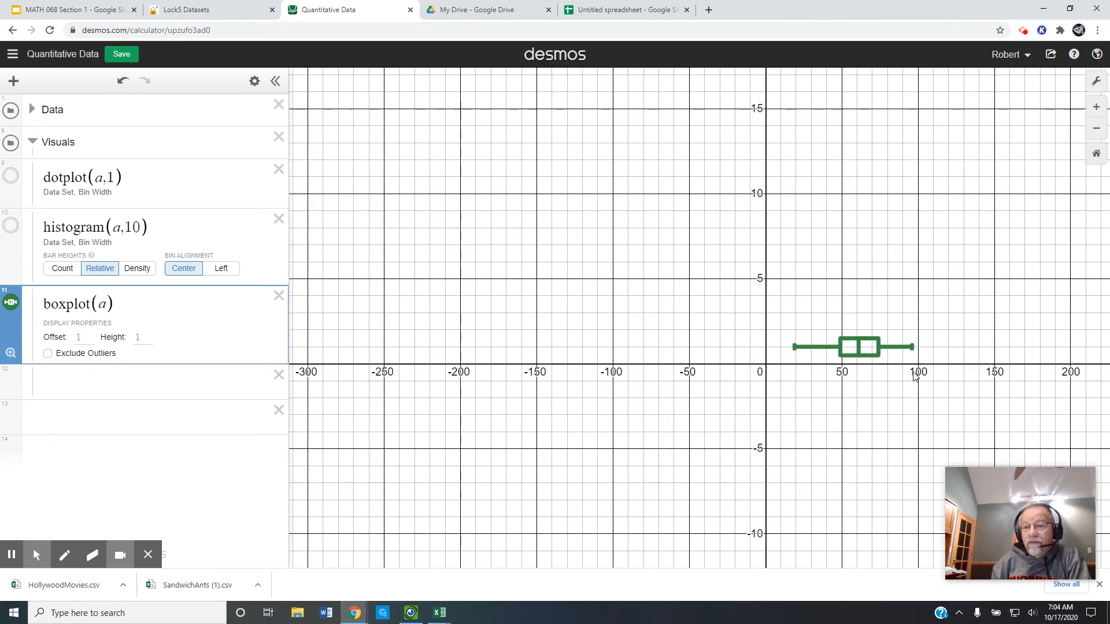
{"action": "scroll", "coordinate": [915, 375], "scroll_direction": "up", "scroll_amount": 4}
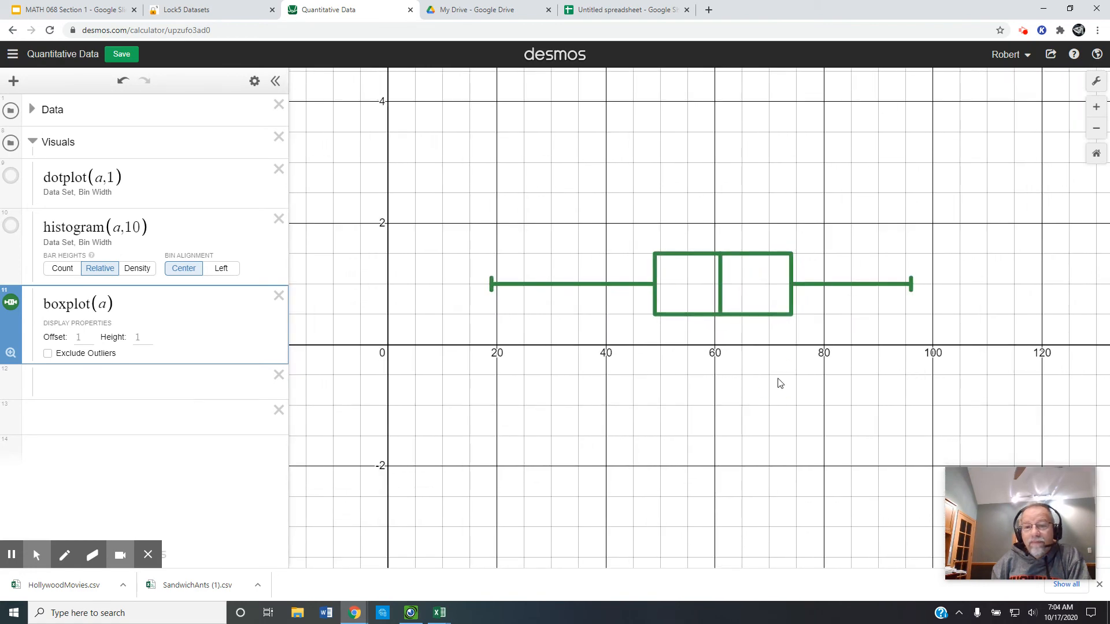
{"action": "left_click_drag", "start_coordinate": [778, 383], "coordinate": [728, 390]}
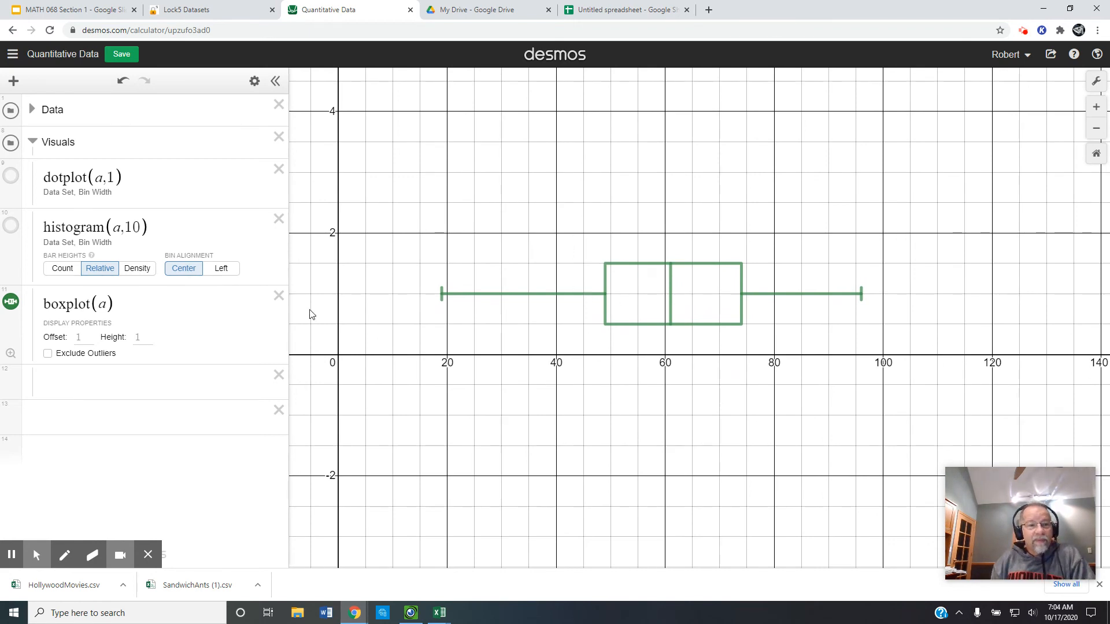
- Display the histogram together with the box plot, set its bar heights to Count, and fit the graph to it
{"action": "left_click", "coordinate": [12, 228]}
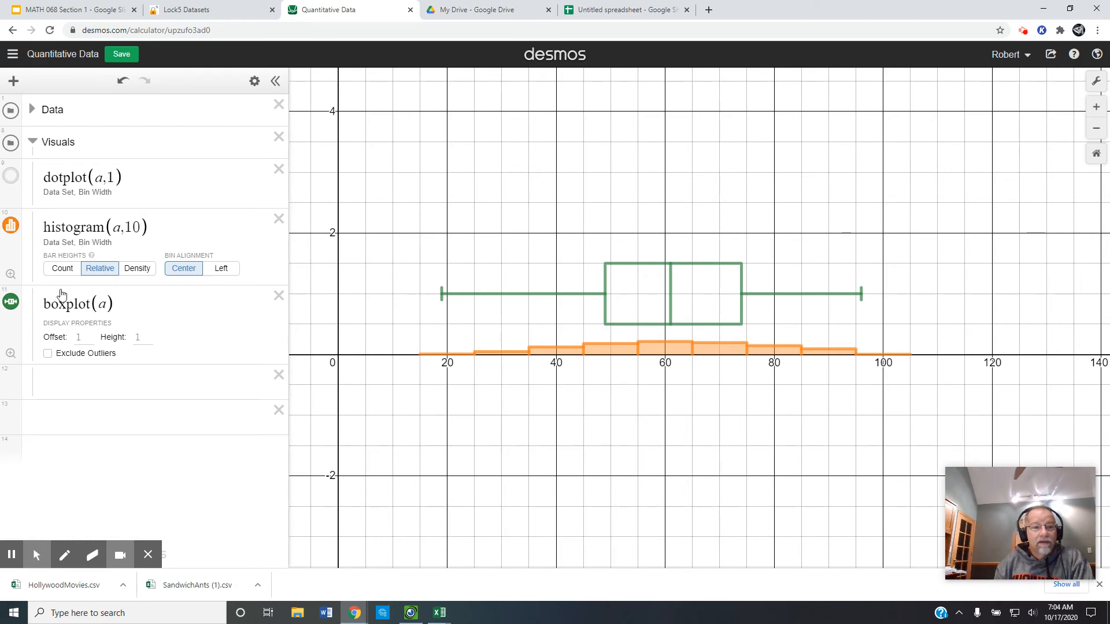
{"action": "left_click", "coordinate": [63, 269]}
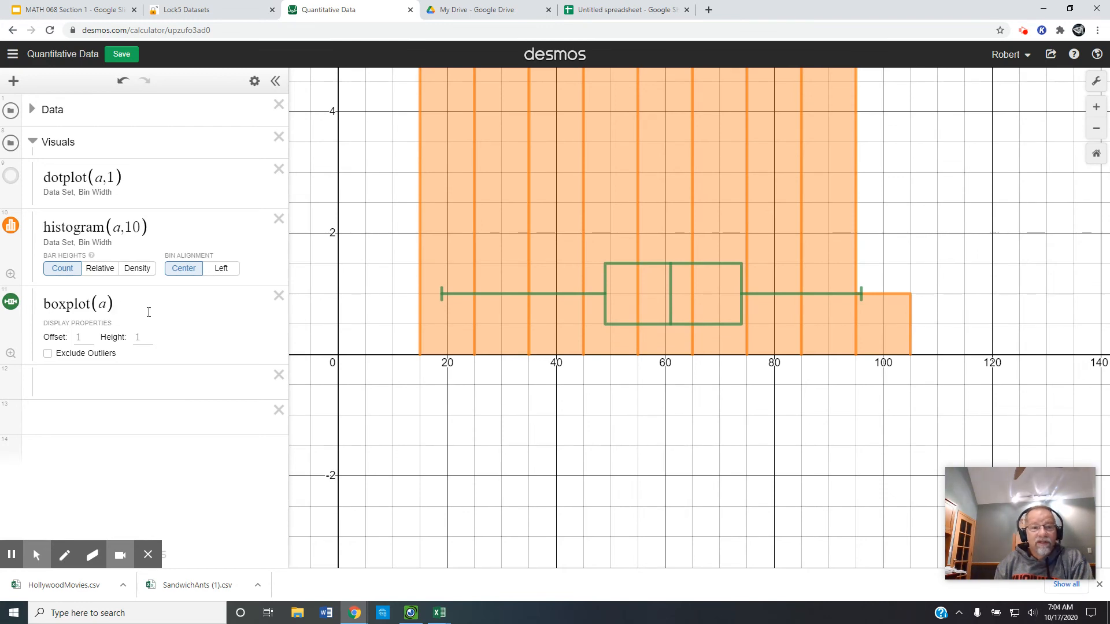
{"action": "scroll", "coordinate": [728, 373], "scroll_direction": "down", "scroll_amount": 10}
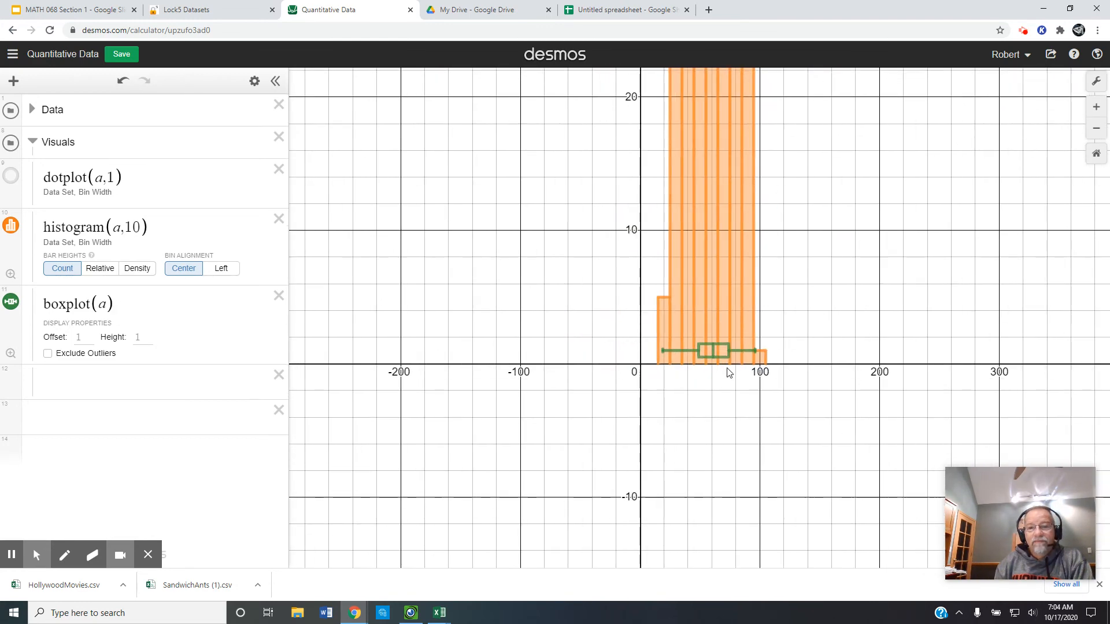
{"action": "scroll", "coordinate": [729, 373], "scroll_direction": "down", "scroll_amount": 3}
{"action": "left_click_drag", "start_coordinate": [831, 303], "coordinate": [721, 468]}
{"action": "scroll", "coordinate": [721, 468], "scroll_direction": "down", "scroll_amount": 3}
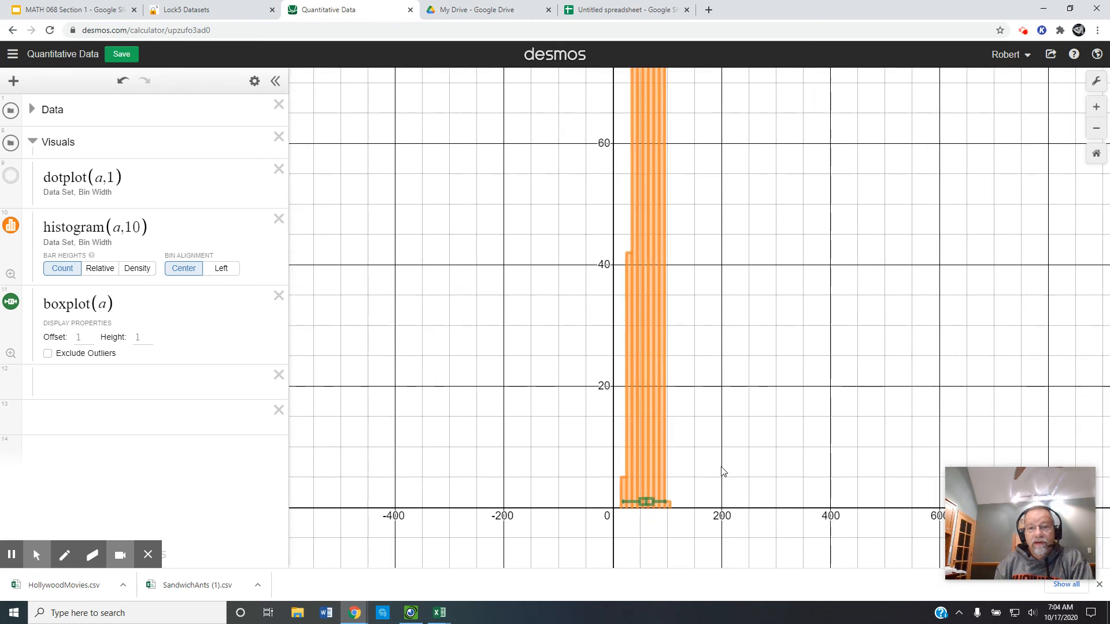
{"action": "scroll", "coordinate": [722, 471], "scroll_direction": "up", "scroll_amount": 6}
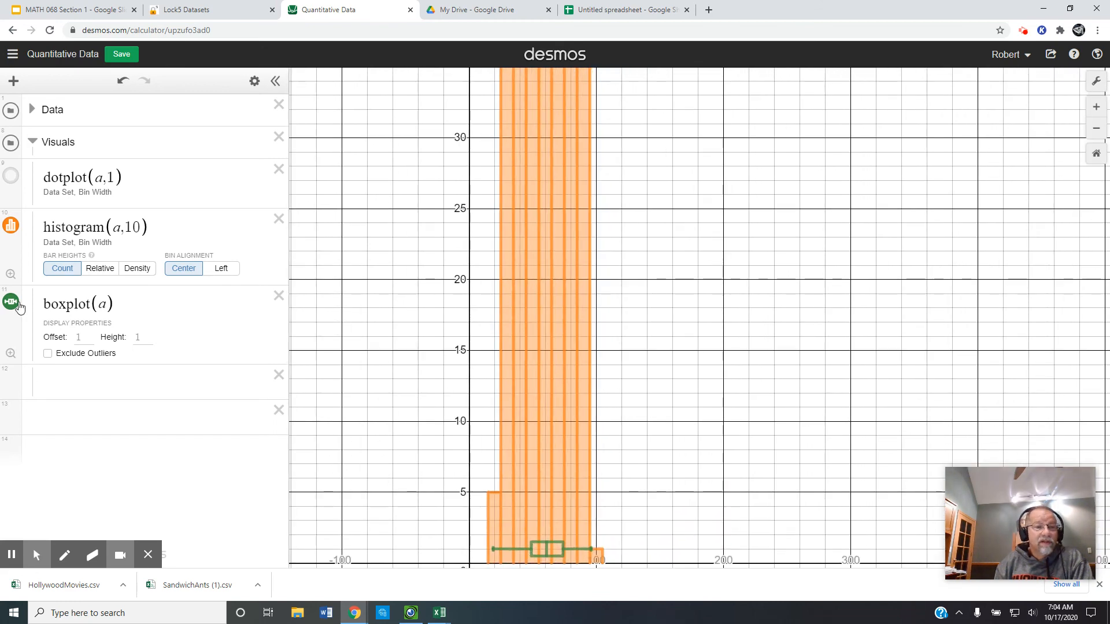
{"action": "left_click", "coordinate": [10, 274]}
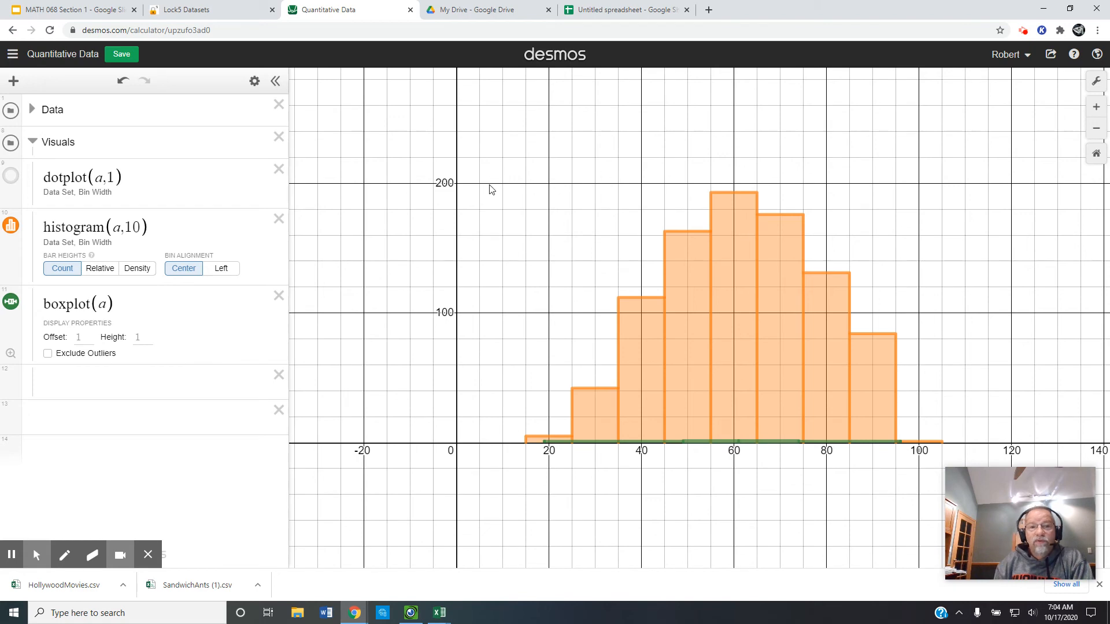
- Set the box plot's offset to 205 and its height to 20 to place it just above the histogram
{"action": "left_click", "coordinate": [79, 337]}
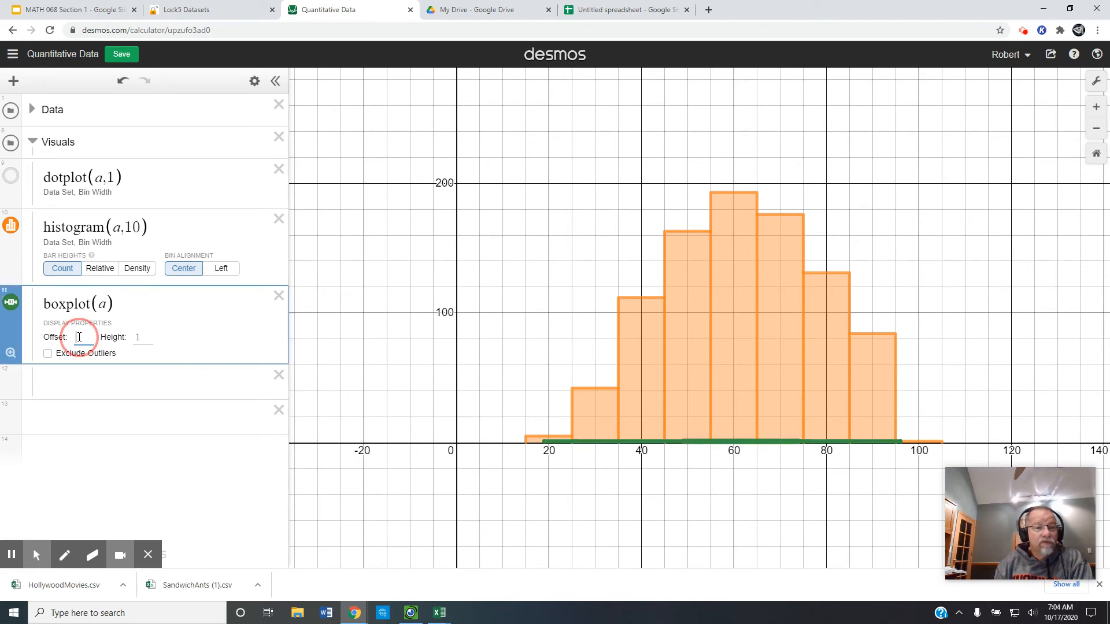
{"action": "type", "text": "200"}
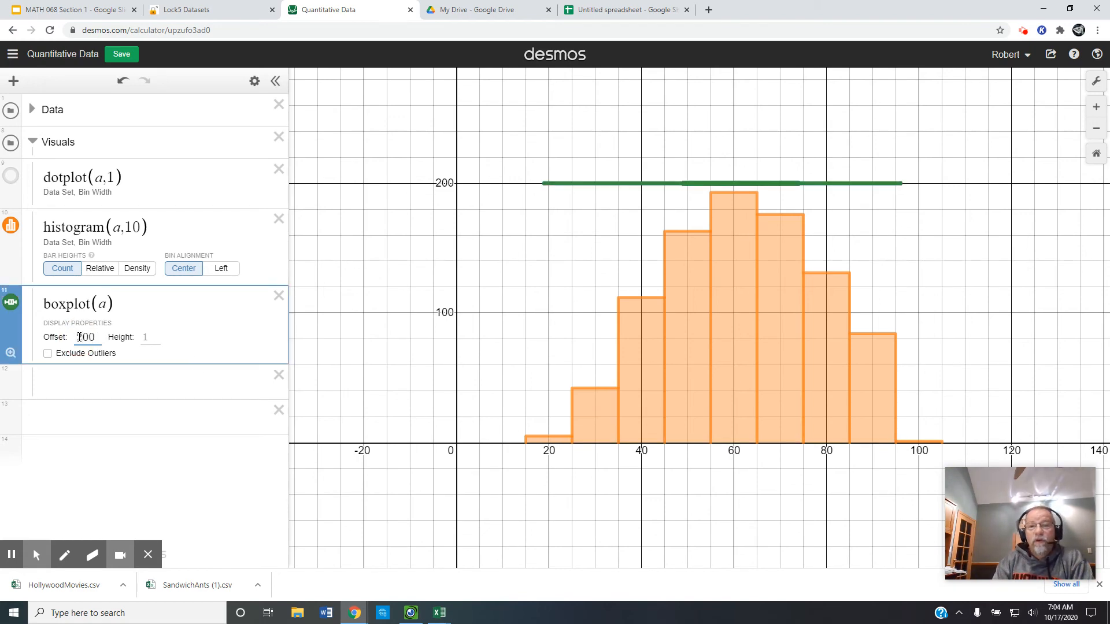
{"action": "left_click", "coordinate": [145, 340]}
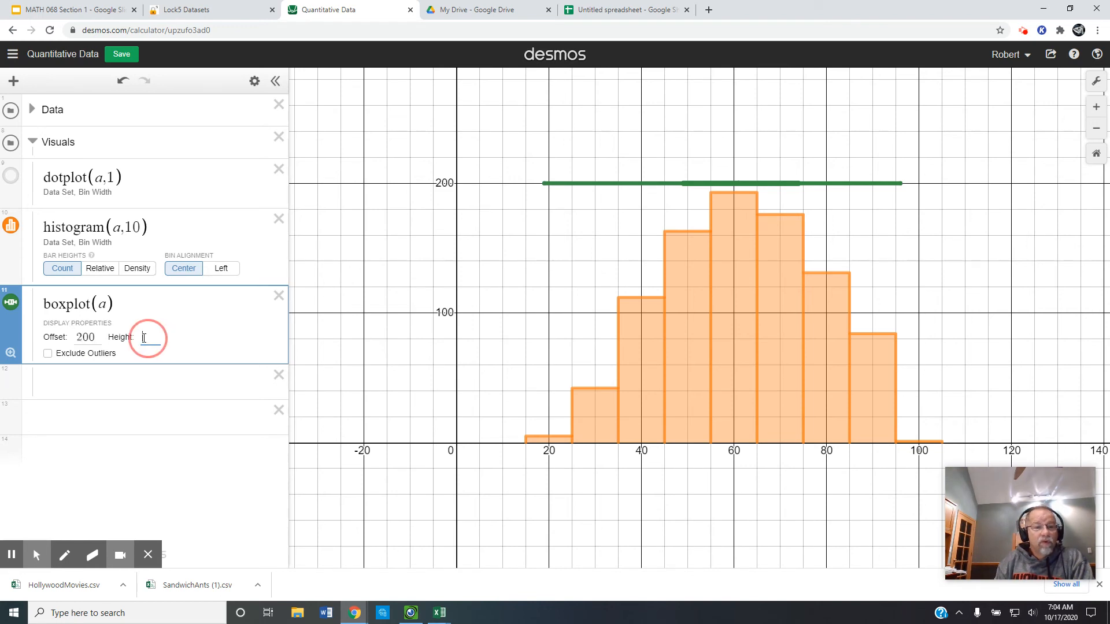
{"action": "type", "text": "10"}
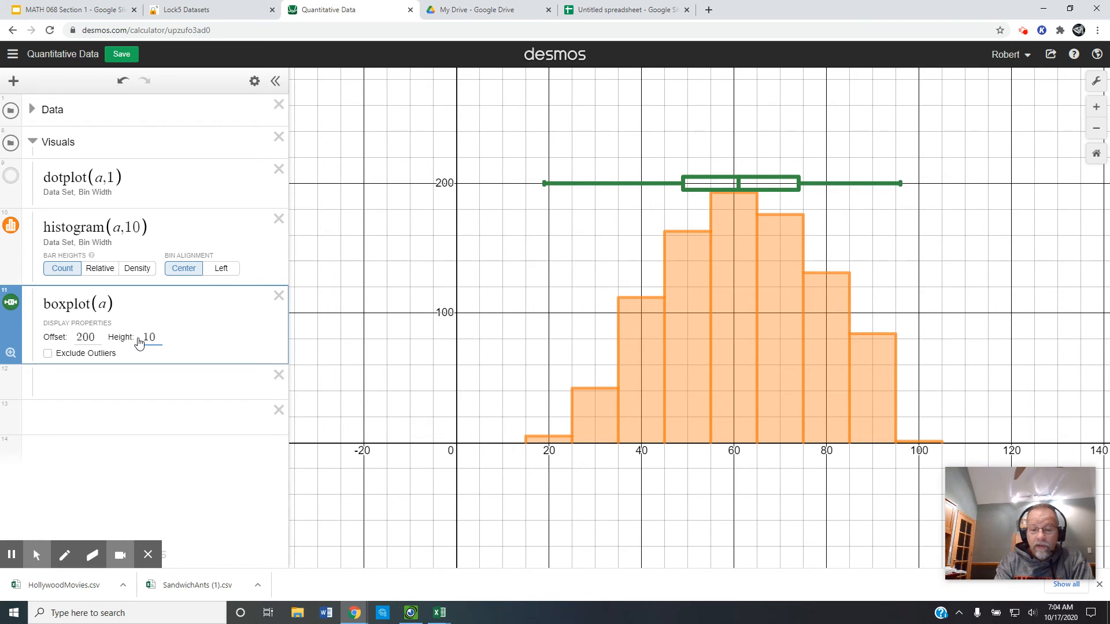
{"action": "key", "text": "BackSpace"}
{"action": "key", "text": "BackSpace"}
{"action": "type", "text": "20"}
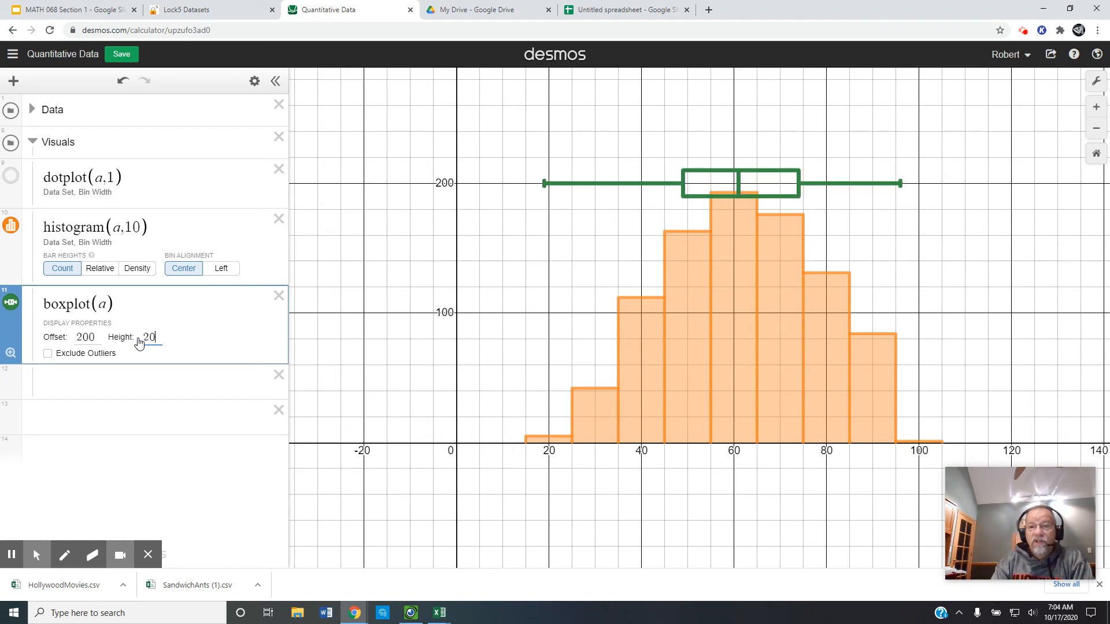
{"action": "left_click", "coordinate": [87, 337]}
{"action": "key", "text": "BackSpace"}
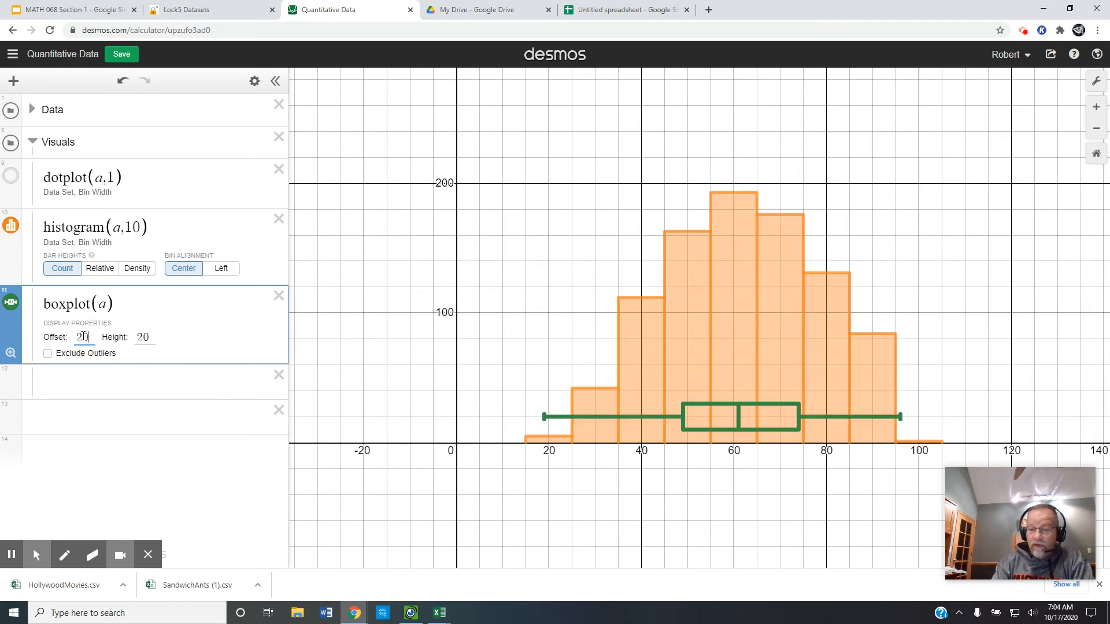
{"action": "type", "text": "5"}
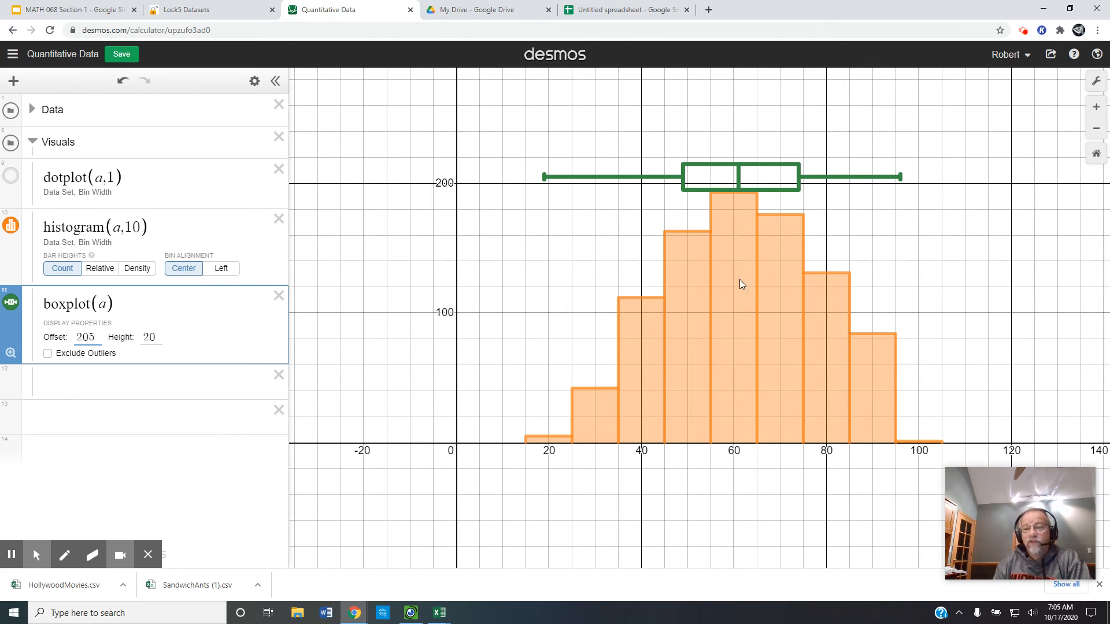
- Show the dot plot alongside the histogram and box plot, and collapse the Visuals folder
{"action": "left_click", "coordinate": [11, 177]}
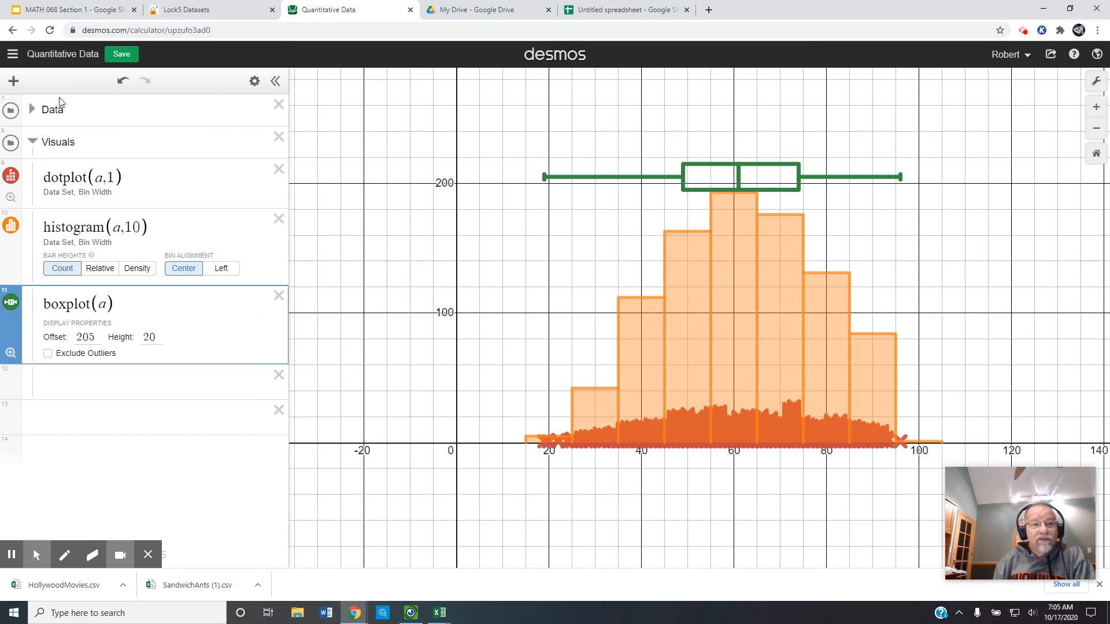
{"action": "left_click", "coordinate": [33, 144]}
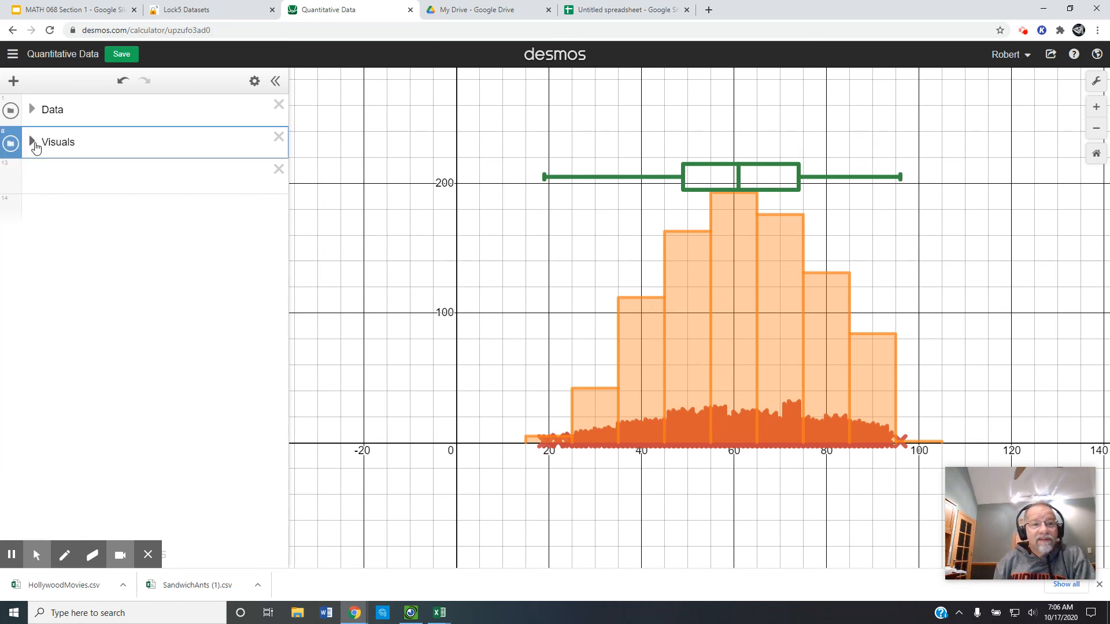
{"action": "left_click", "coordinate": [33, 143]}
{"action": "left_click", "coordinate": [33, 143]}
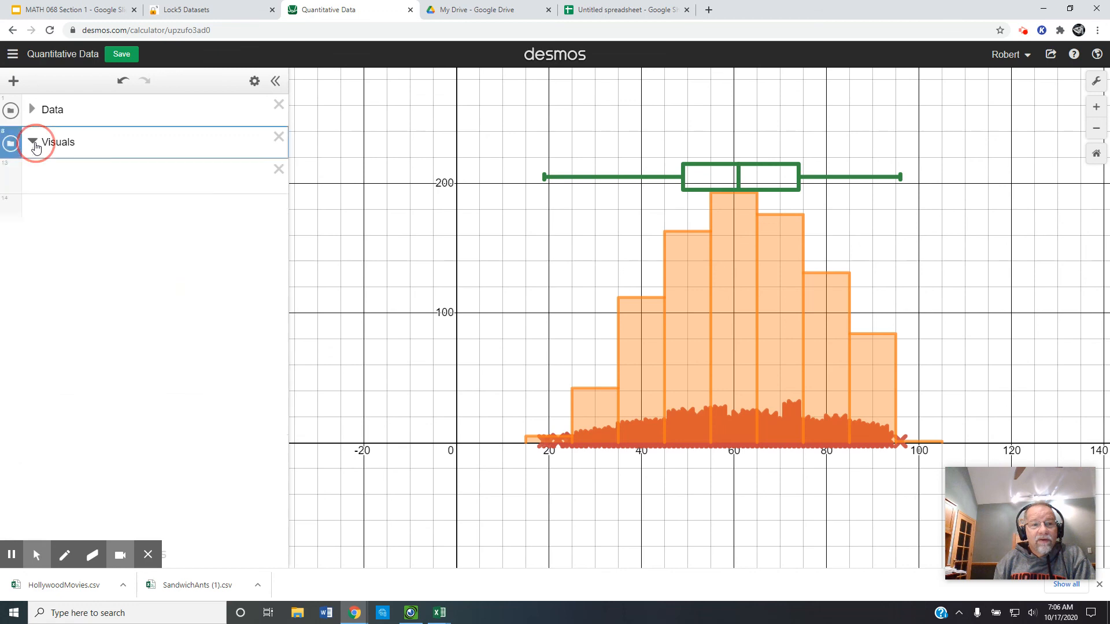
- Add a note reading "please see histogram!" below the Visuals folder
{"action": "left_click", "coordinate": [43, 173]}
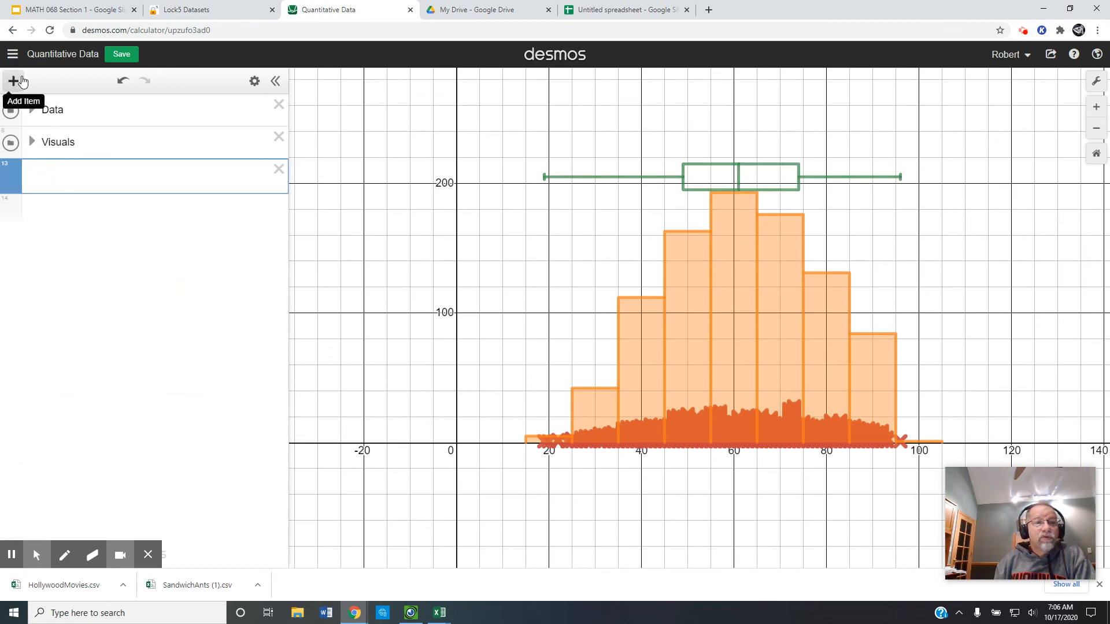
{"action": "left_click", "coordinate": [14, 84]}
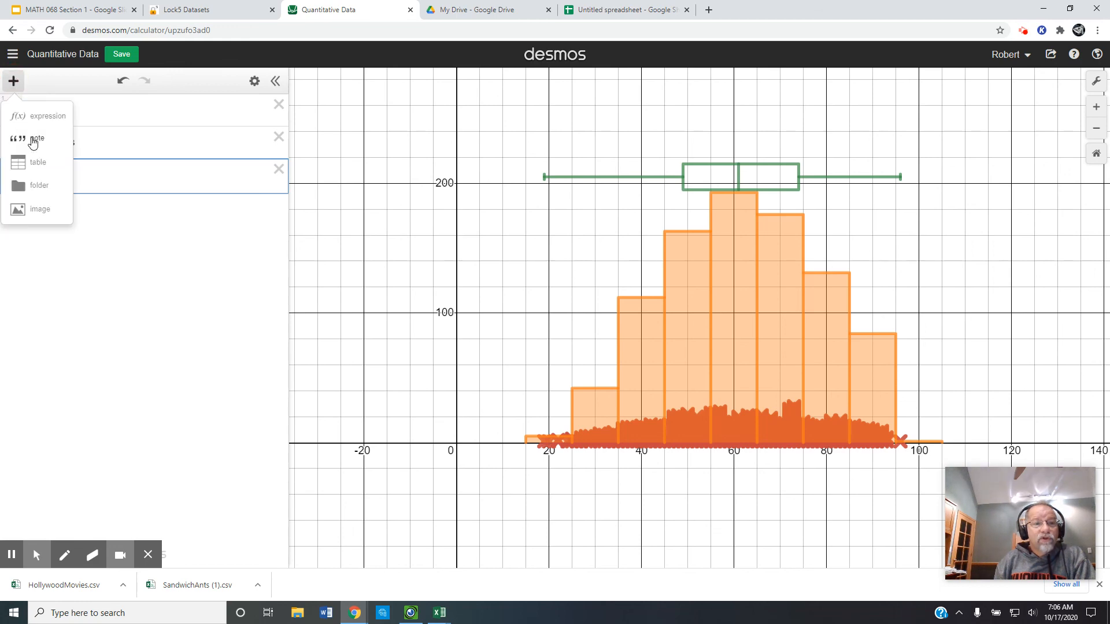
{"action": "left_click", "coordinate": [47, 79]}
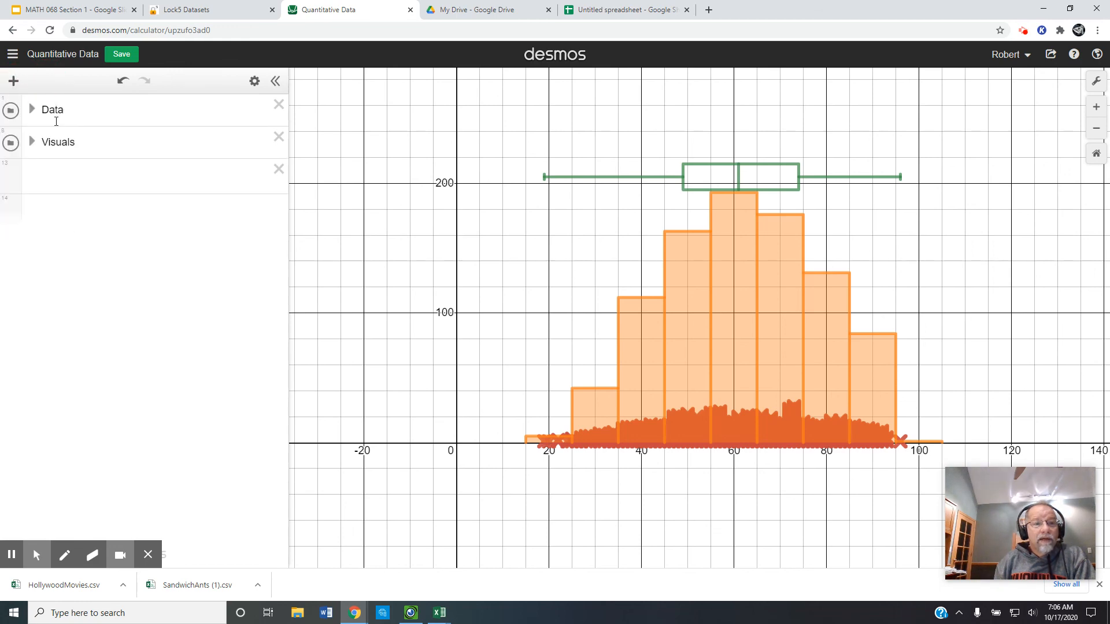
{"action": "left_click", "coordinate": [57, 172]}
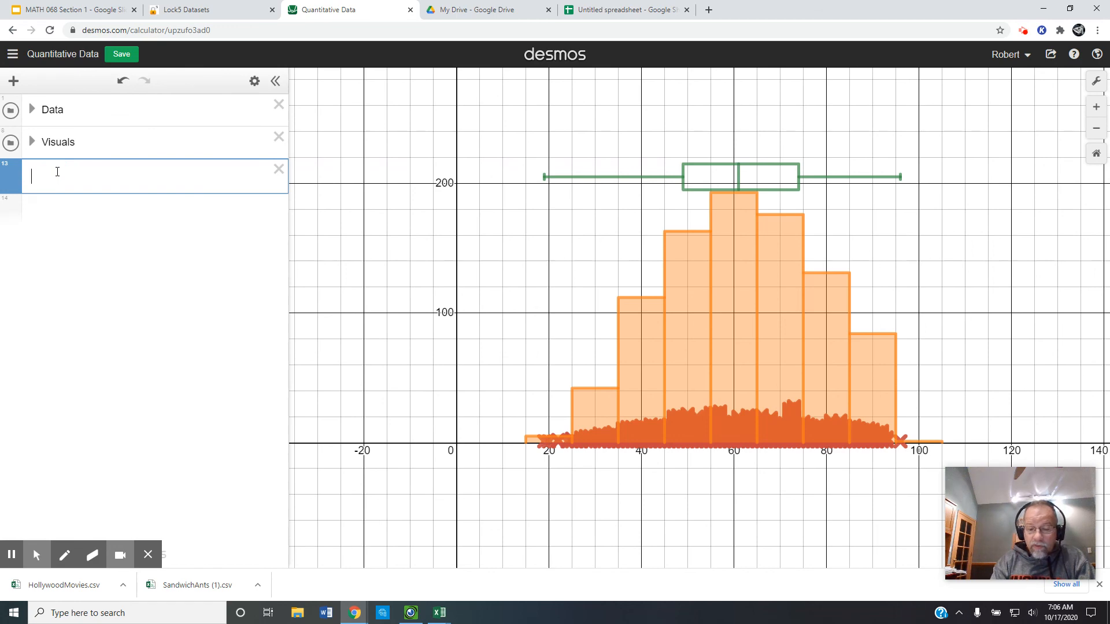
{"action": "type", "text": "\""}
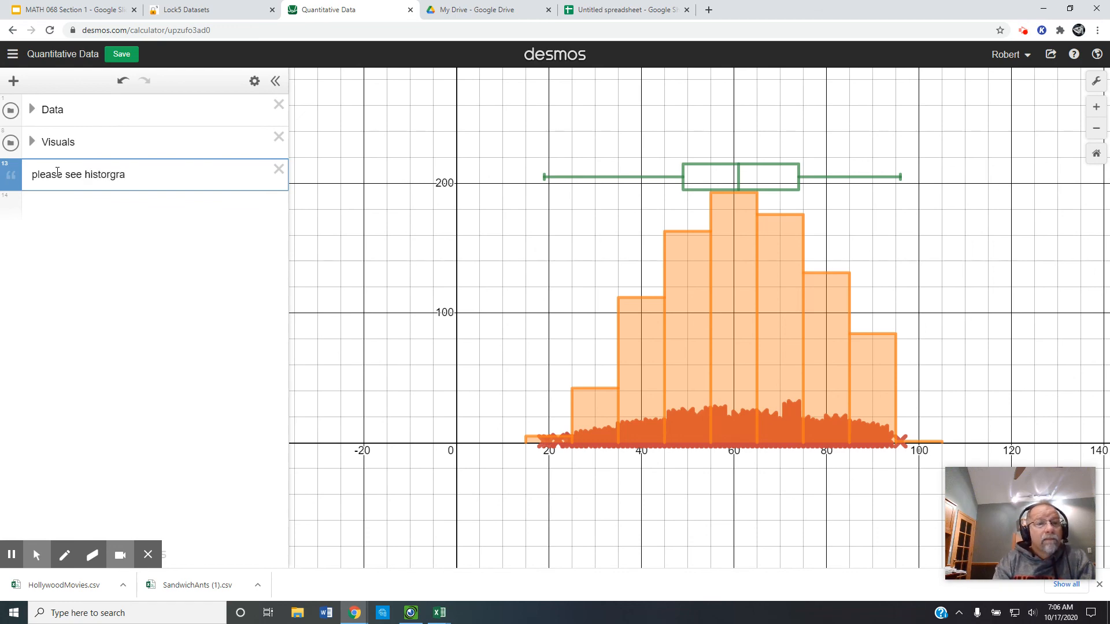
{"action": "key", "text": "BackSpace"}
{"action": "key", "text": "BackSpace"}
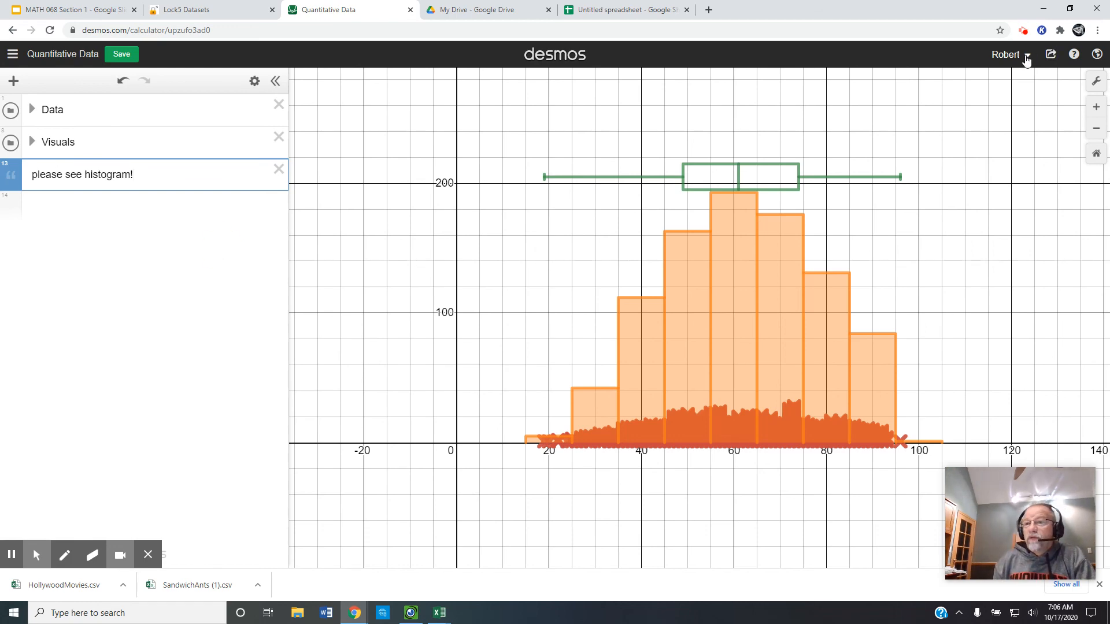
- Open the graph's sharing options and copy its share link
{"action": "left_click", "coordinate": [1050, 56]}
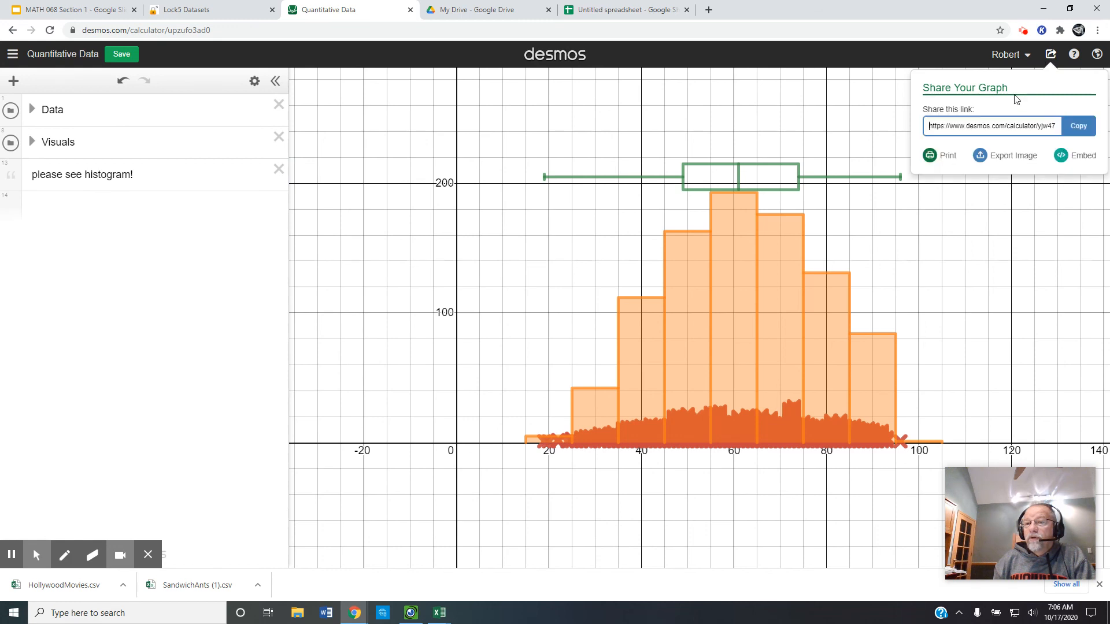
{"action": "left_click", "coordinate": [1083, 132]}
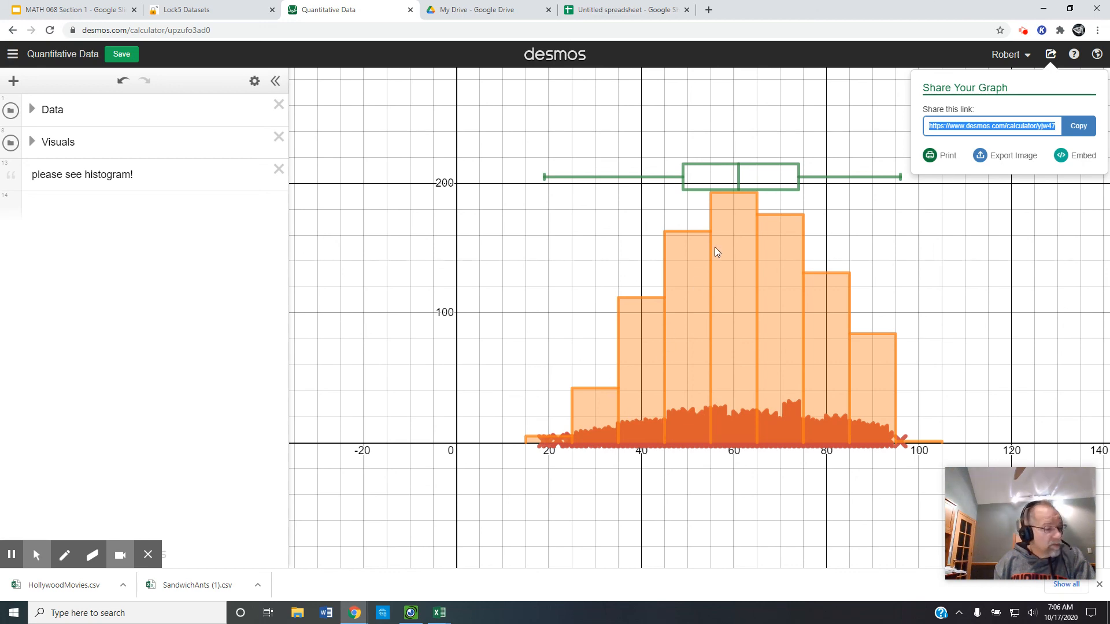
{"action": "left_click", "coordinate": [1022, 32]}
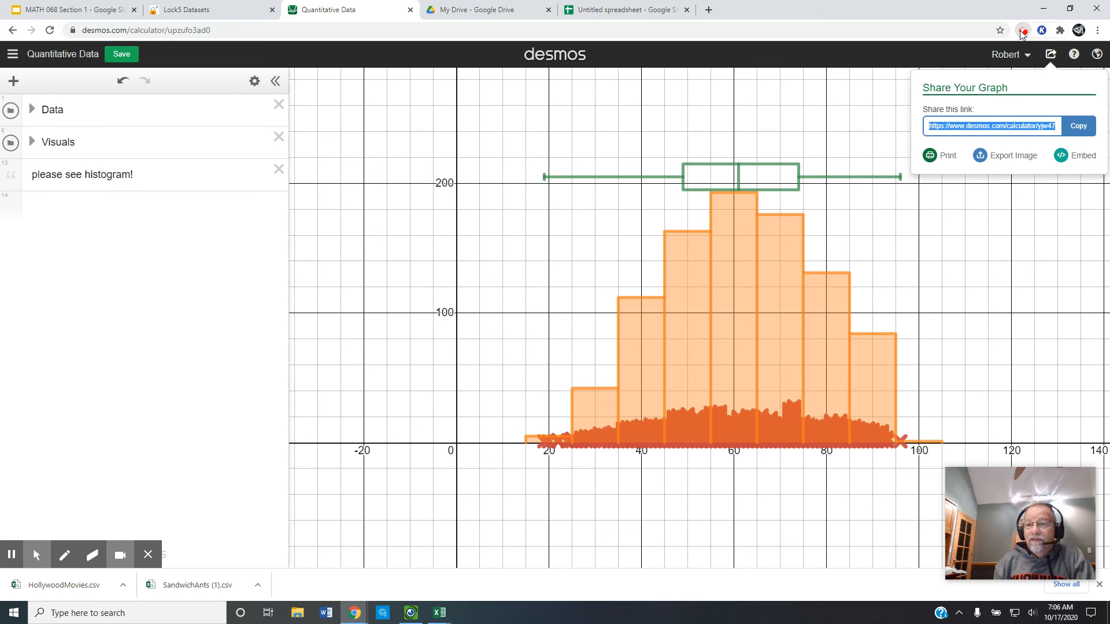